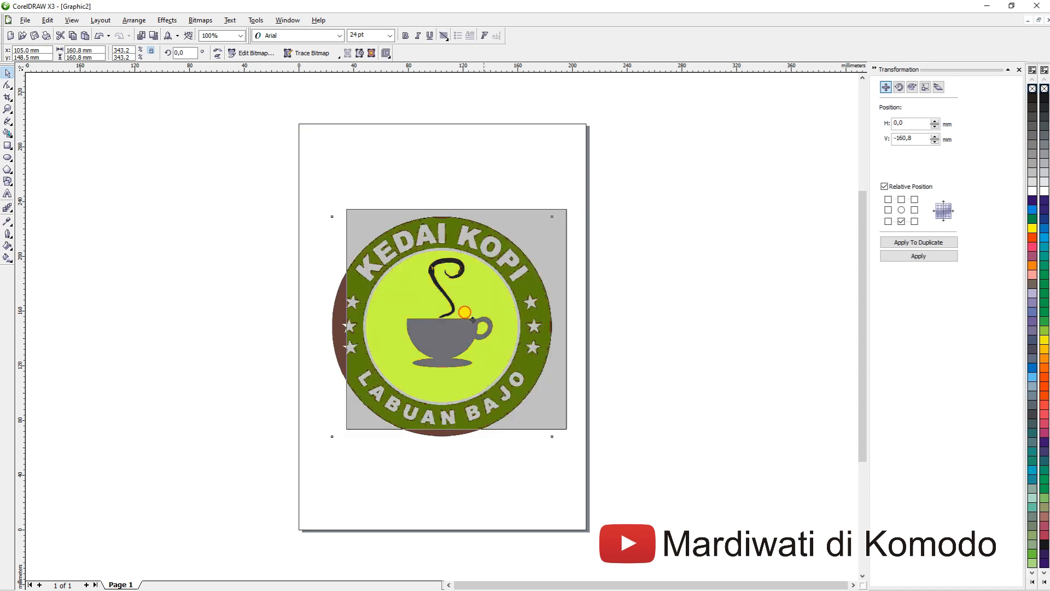
Switch the page to landscape orientation and reposition the coffee shop logo image on its right half
{"action": "left_click_drag", "start_coordinate": [463, 322], "coordinate": [569, 239]}
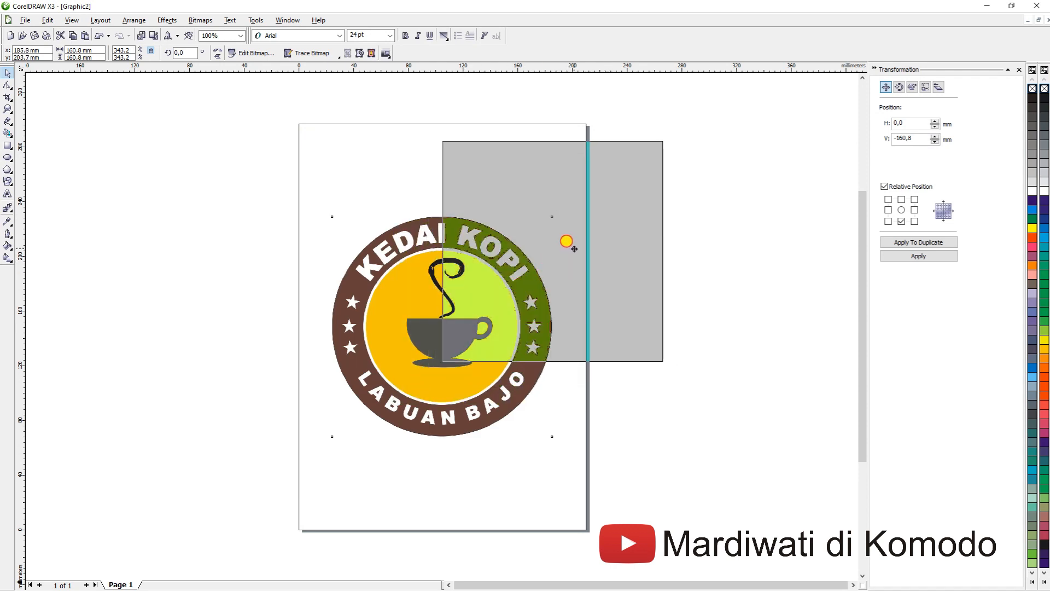
{"action": "left_click", "coordinate": [96, 215]}
{"action": "left_click", "coordinate": [162, 53]}
{"action": "left_click", "coordinate": [478, 170]}
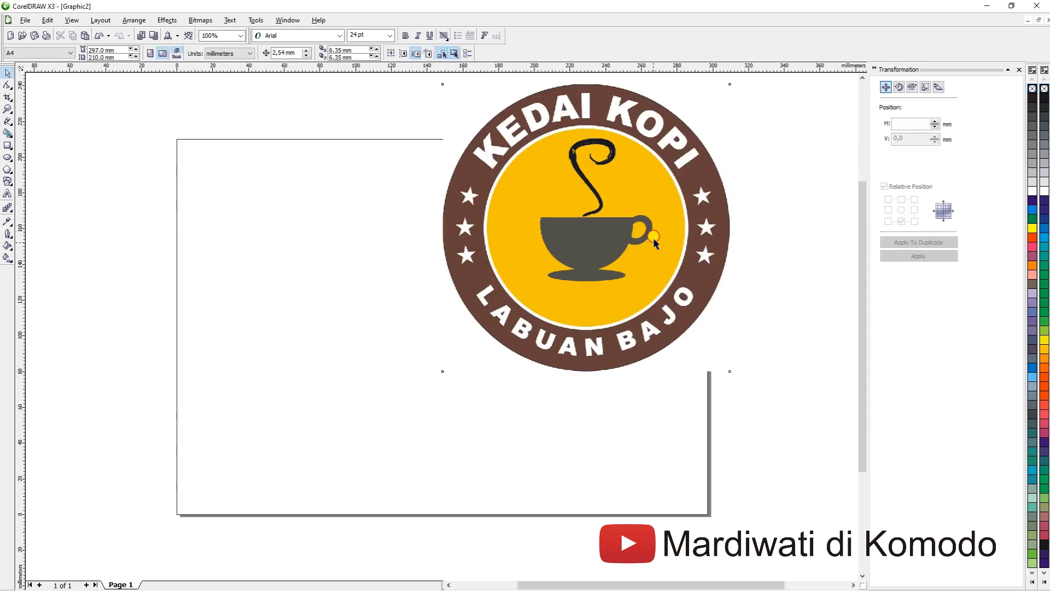
{"action": "left_click_drag", "start_coordinate": [638, 236], "coordinate": [625, 335]}
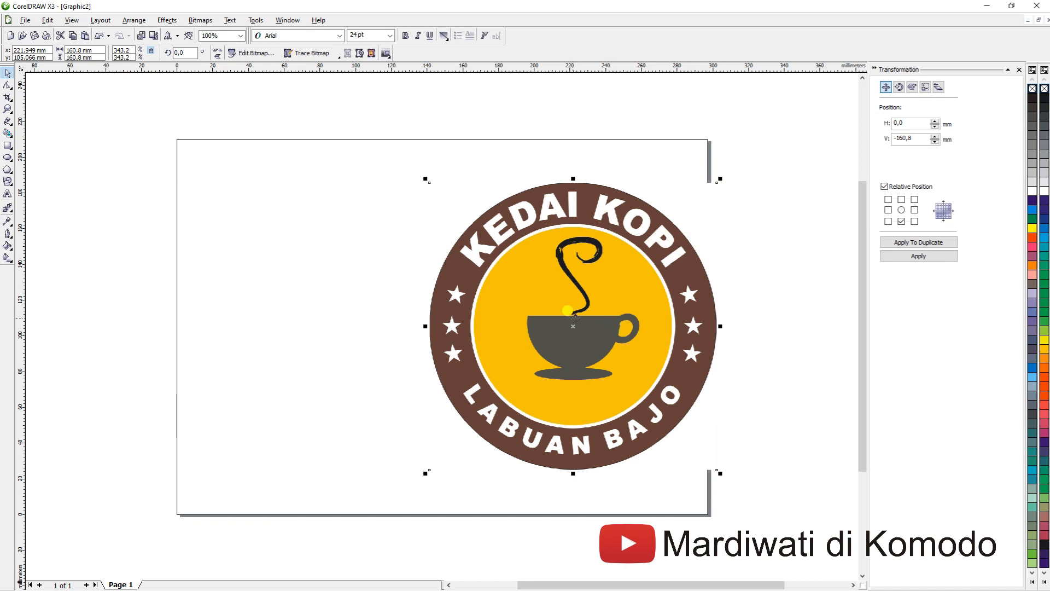
{"action": "left_click_drag", "start_coordinate": [548, 312], "coordinate": [571, 311]}
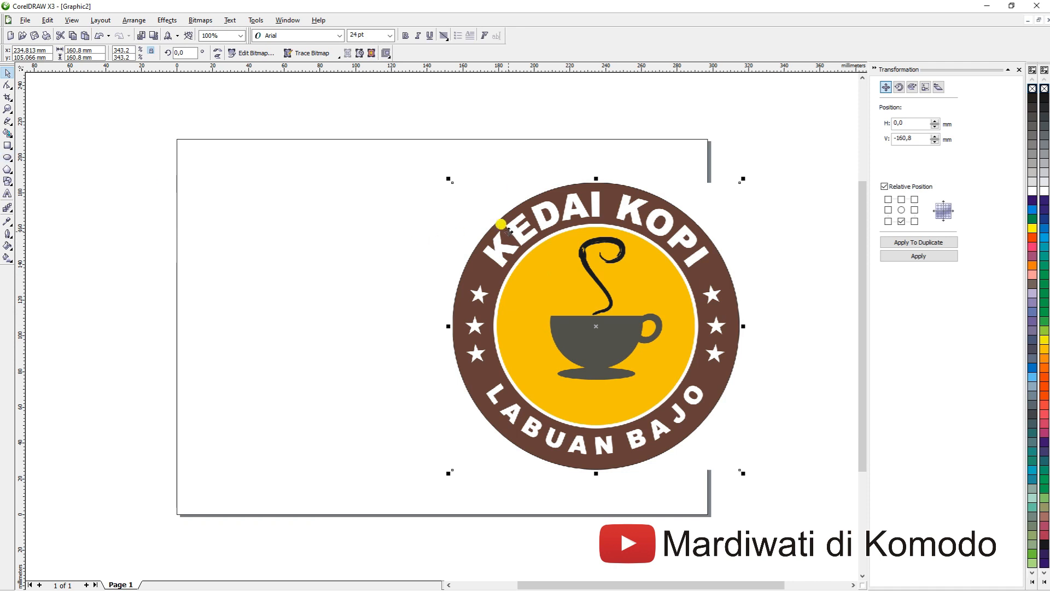
Draw a circle about 165 mm in diameter beside the reference logo with the Ellipse tool
{"action": "left_click", "coordinate": [7, 157]}
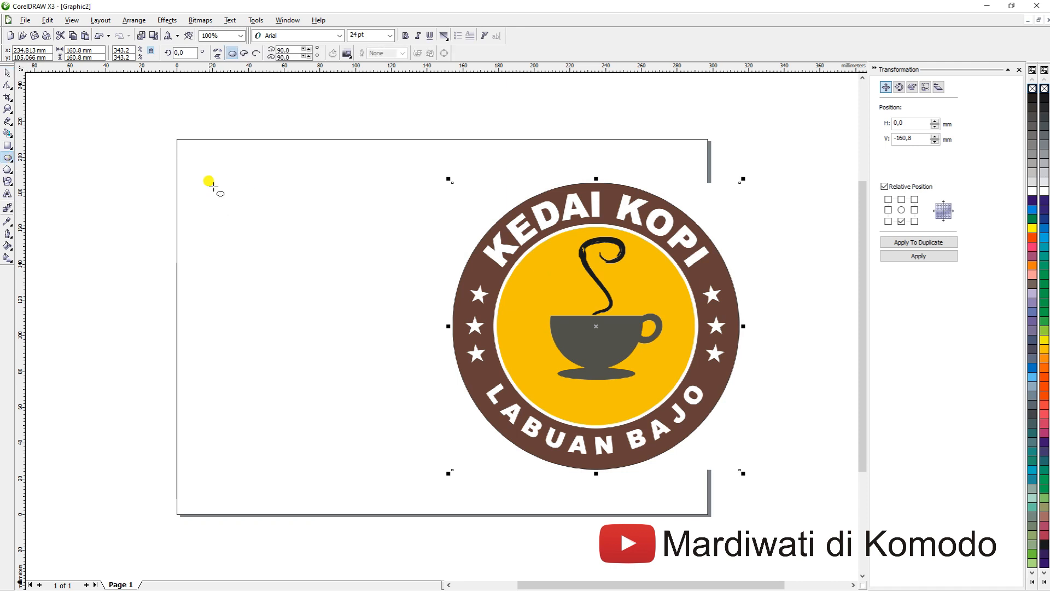
{"action": "left_click_drag", "start_coordinate": [152, 184], "coordinate": [350, 482]}
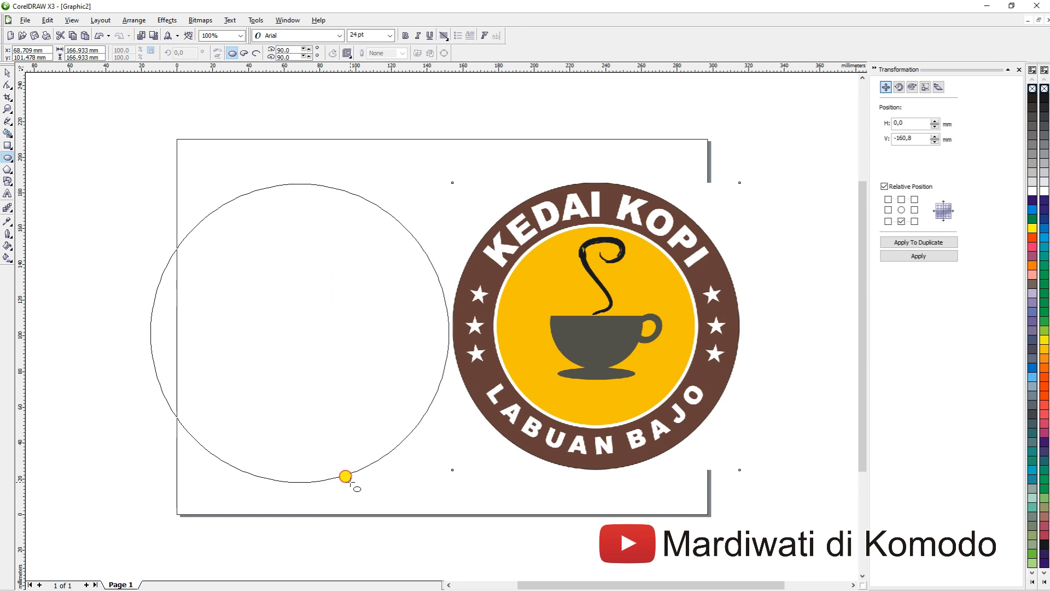
{"action": "mouse_move", "coordinate": [345, 476]}
{"action": "left_mouse_down"}
{"action": "mouse_move", "coordinate": [323, 421]}
{"action": "mouse_move", "coordinate": [347, 477]}
{"action": "left_mouse_up"}
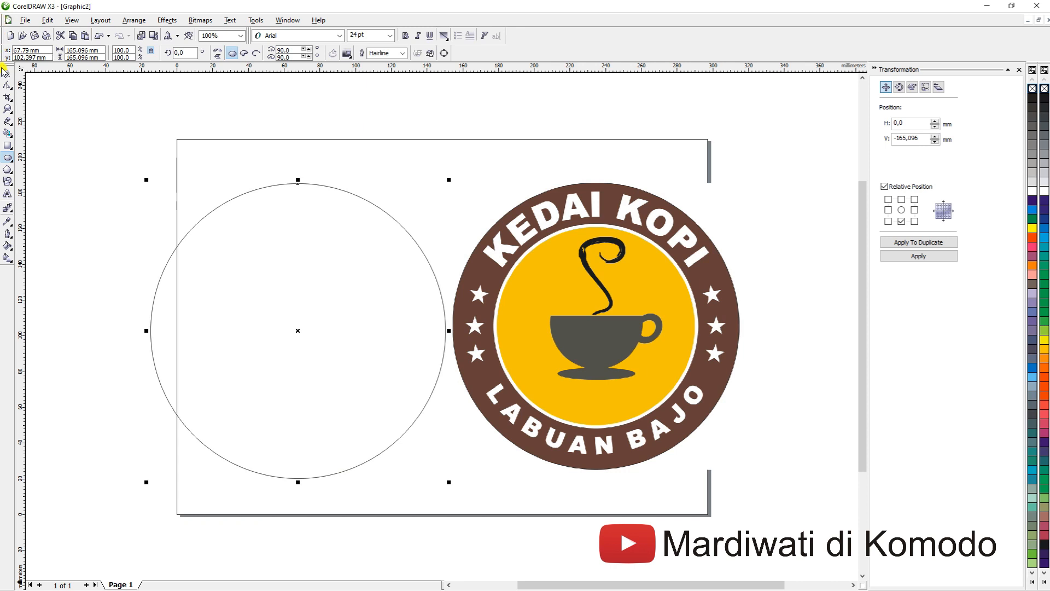
Move the reference logo further right and place the drawn circle beside it, within the page's left half
{"action": "left_click", "coordinate": [5, 70]}
{"action": "left_click_drag", "start_coordinate": [631, 248], "coordinate": [695, 248]}
{"action": "left_click_drag", "start_coordinate": [336, 252], "coordinate": [376, 247]}
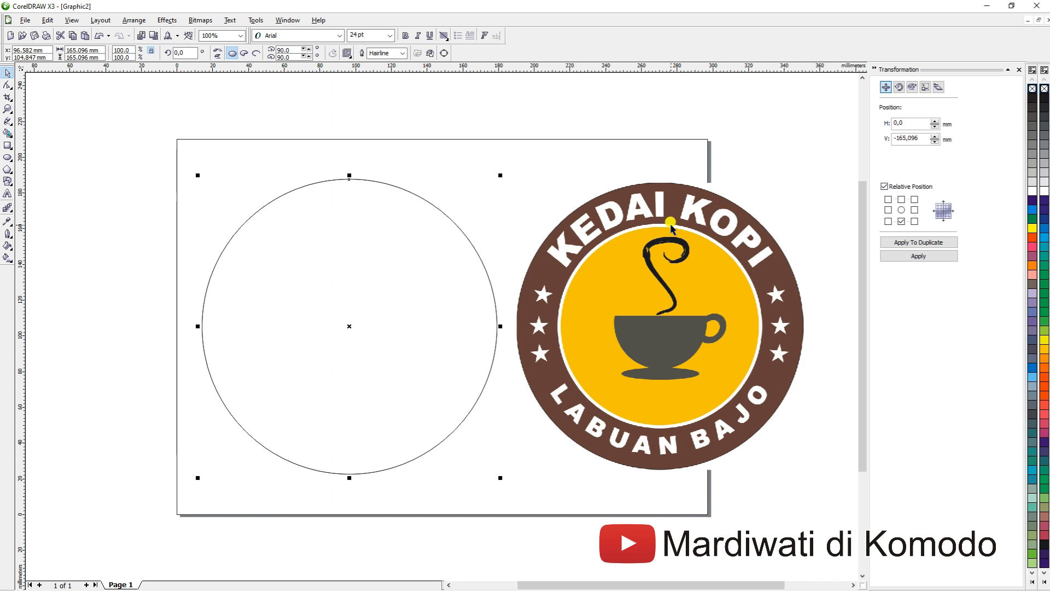
Create a concentric copy of the circle about 118 mm in diameter and trim the larger circle with it to form a ring
{"action": "left_click_drag", "start_coordinate": [499, 175], "coordinate": [485, 218]}
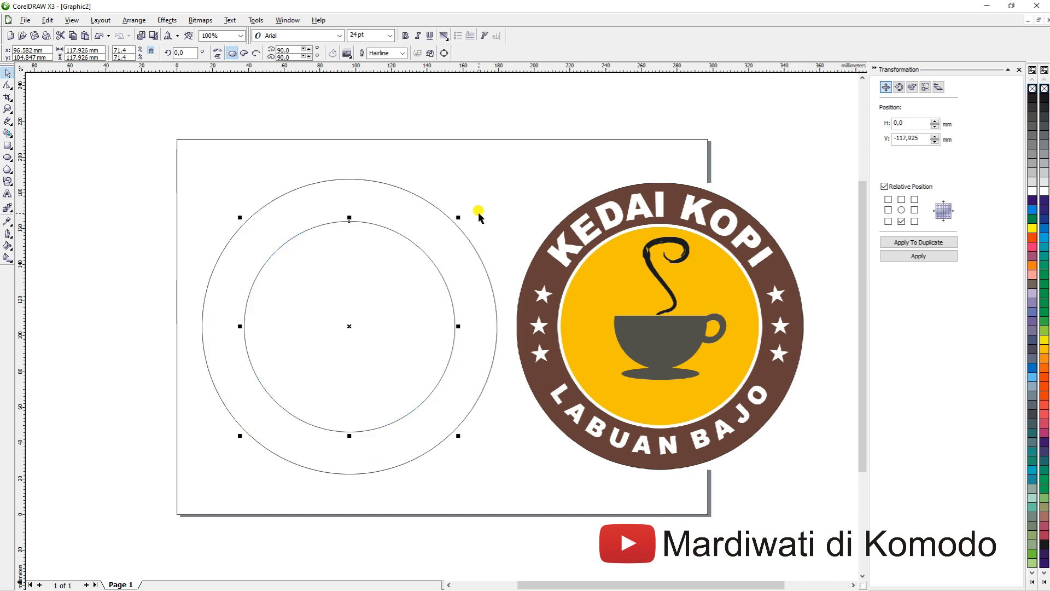
{"action": "left_click", "coordinate": [449, 148]}
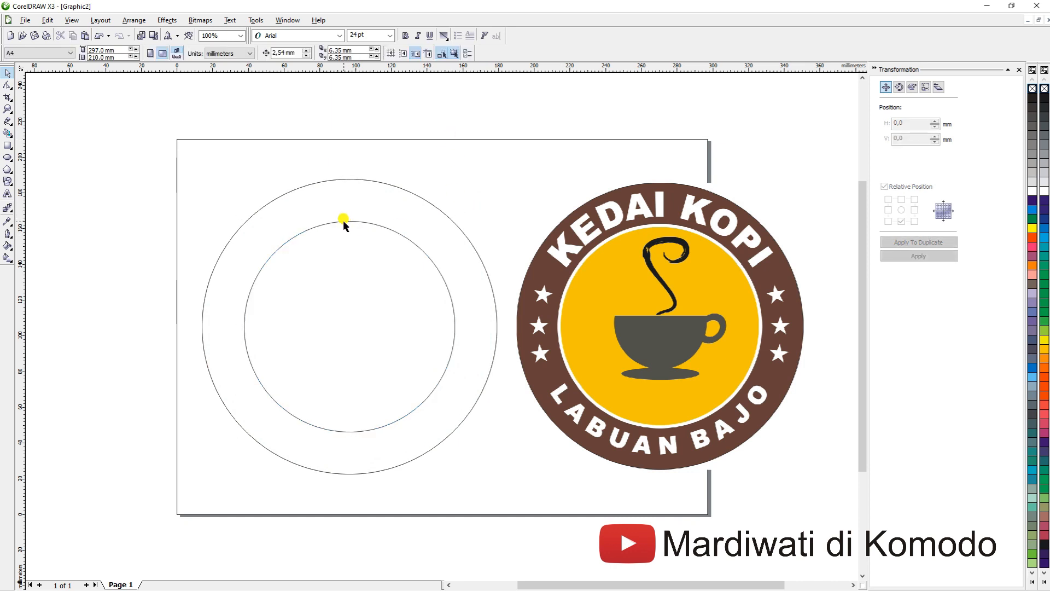
{"action": "left_click", "coordinate": [343, 220]}
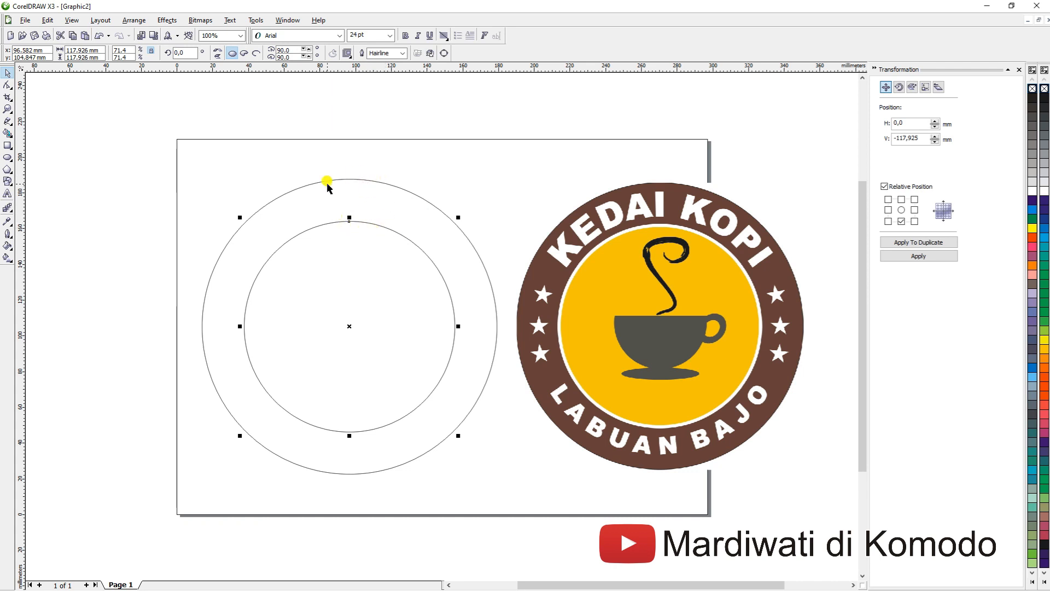
{"action": "left_click", "coordinate": [359, 178]}
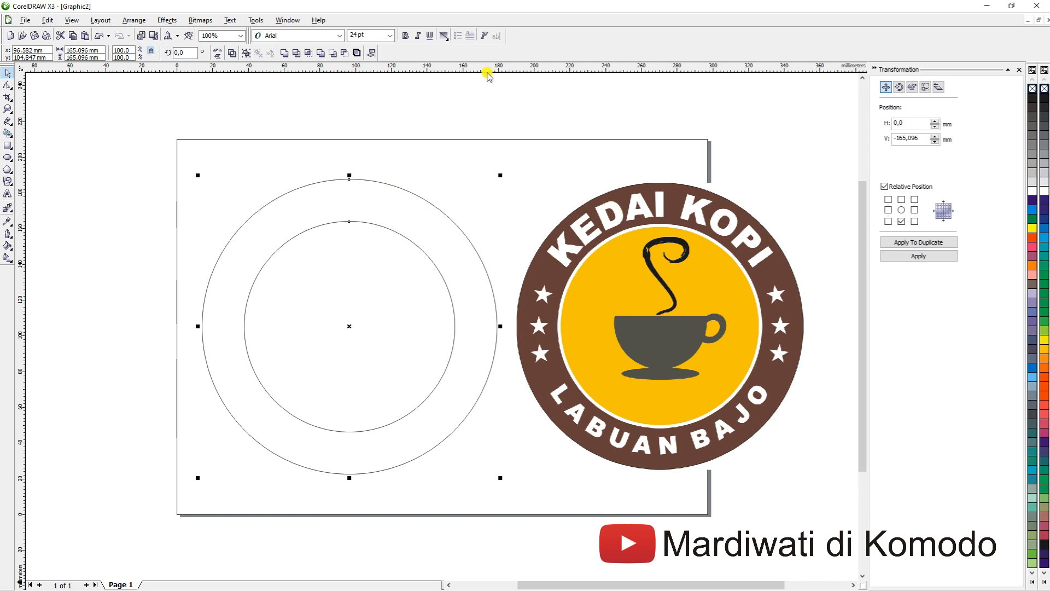
{"action": "left_click", "coordinate": [298, 58]}
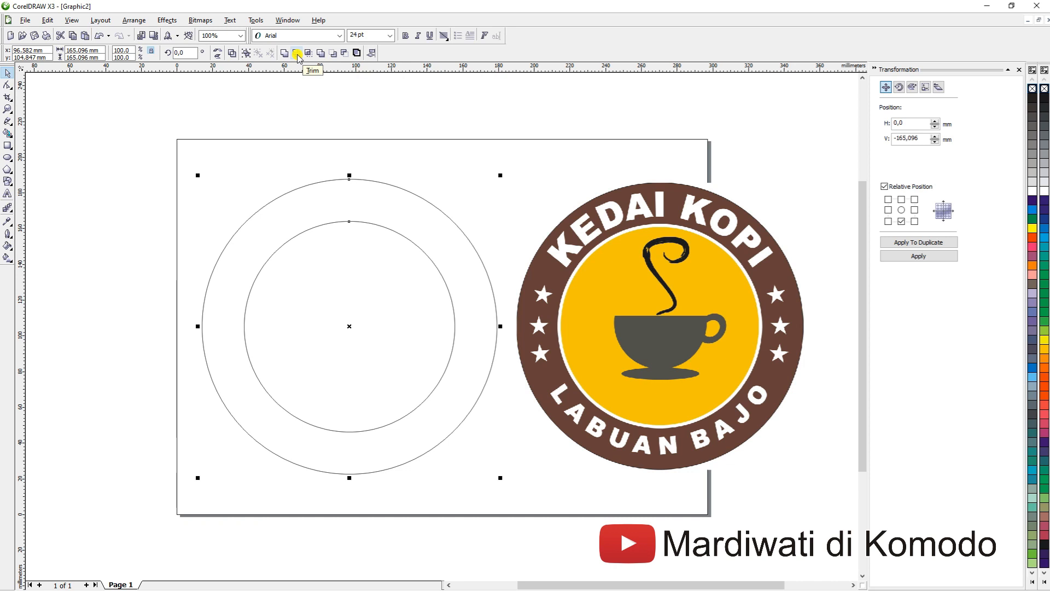
{"action": "left_click", "coordinate": [298, 58]}
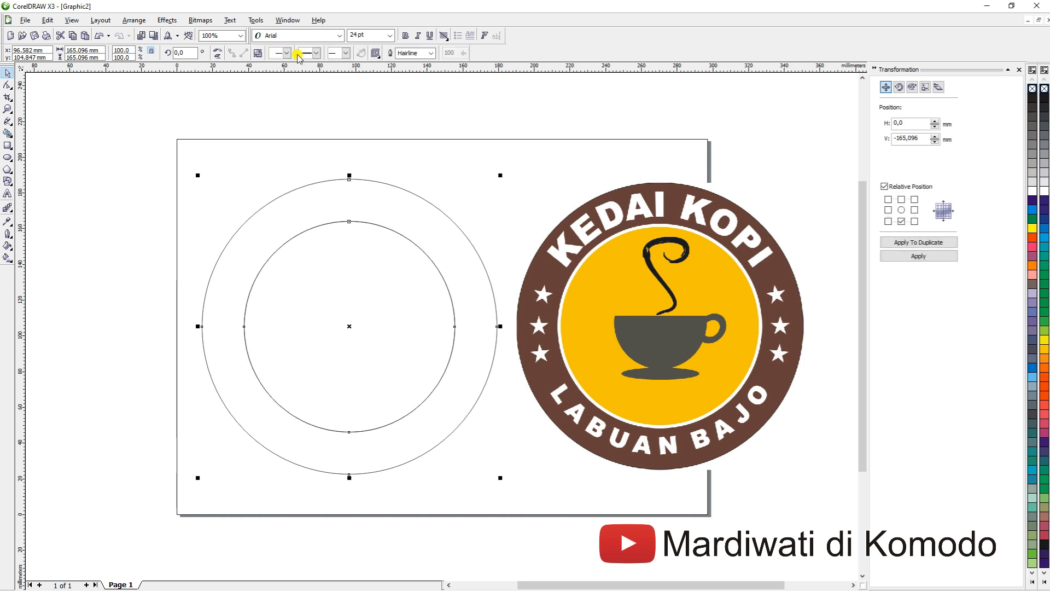
Fill the outer ring with dark brown to resemble the reference logo's border
{"action": "left_click", "coordinate": [287, 220]}
{"action": "left_click", "coordinate": [297, 204]}
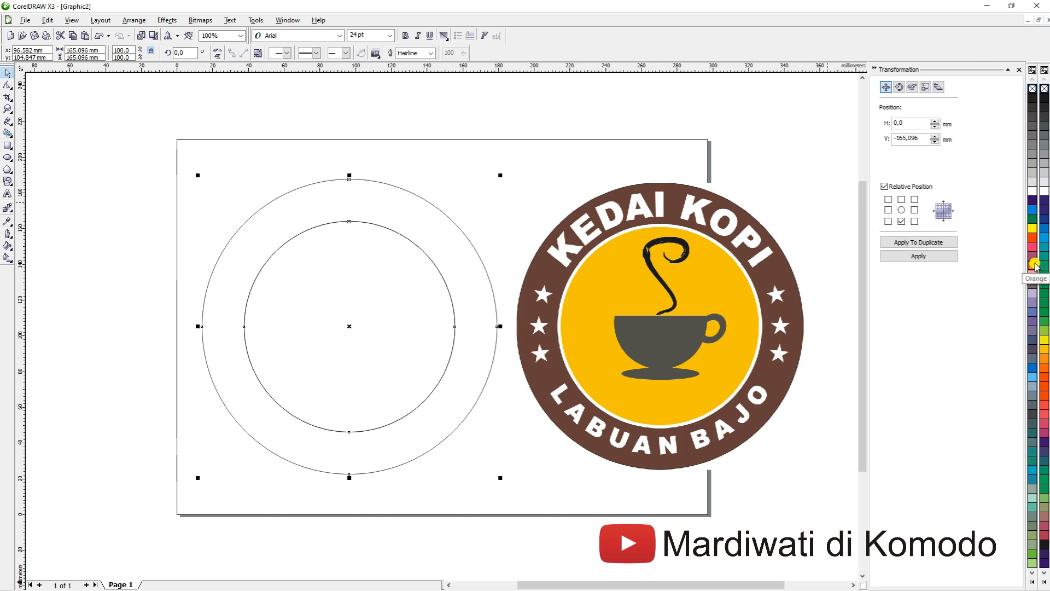
{"action": "left_click", "coordinate": [1033, 584]}
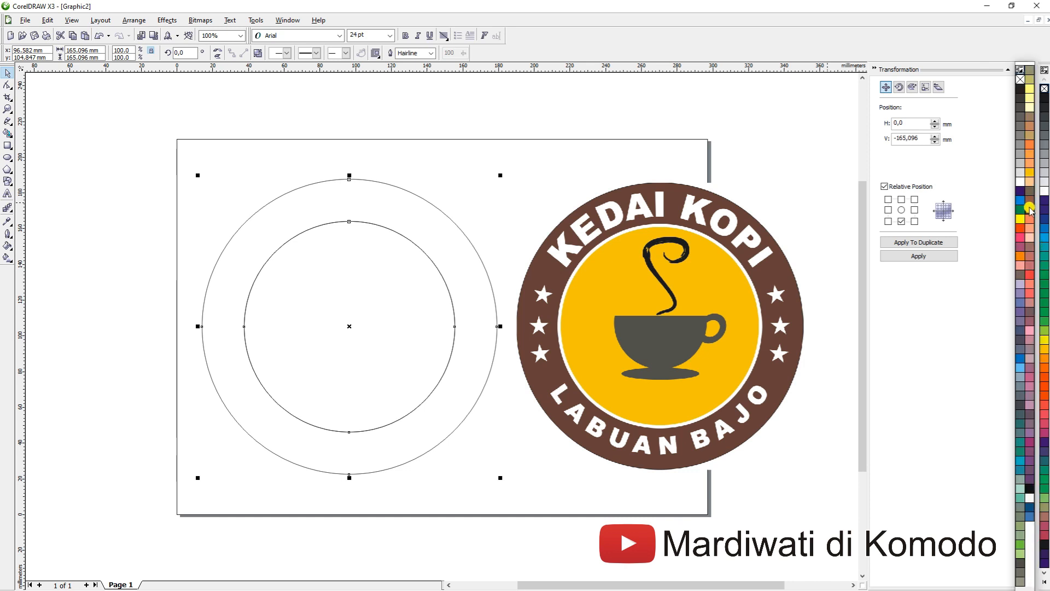
{"action": "left_click", "coordinate": [1030, 203]}
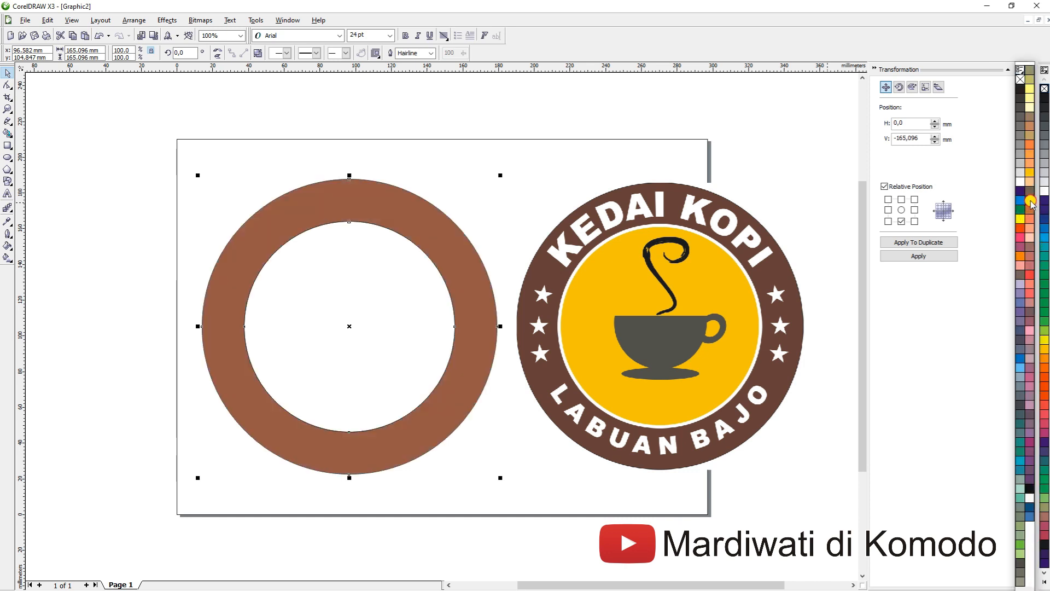
{"action": "left_click", "coordinate": [1020, 227]}
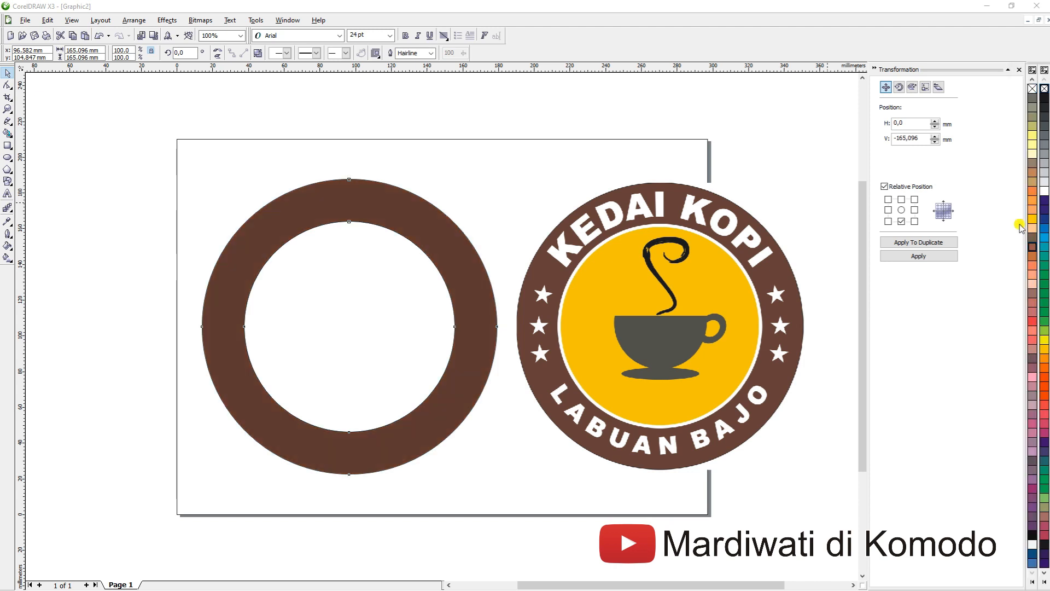
{"action": "left_click", "coordinate": [377, 249]}
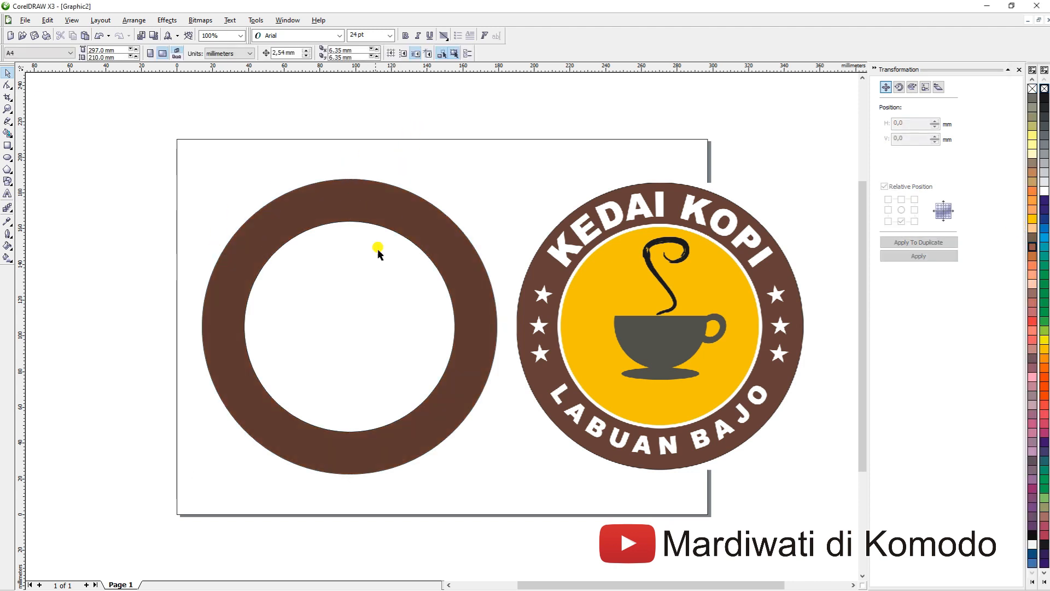
{"action": "left_click", "coordinate": [378, 249]}
{"action": "left_click", "coordinate": [532, 176]}
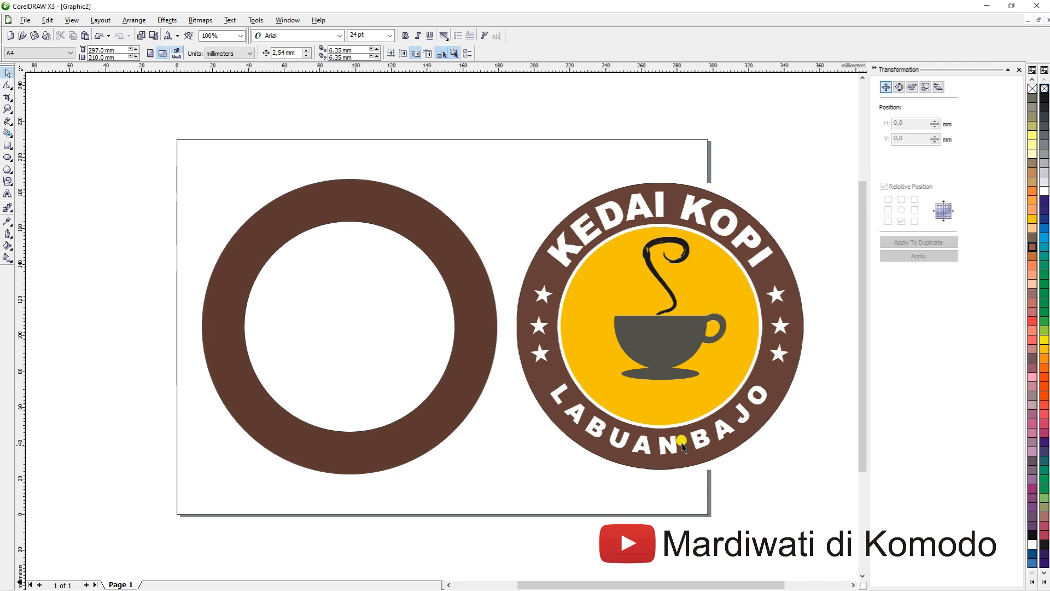
Create a slightly smaller concentric copy of the inner circle, about 112 mm in diameter
{"action": "left_click", "coordinate": [348, 219]}
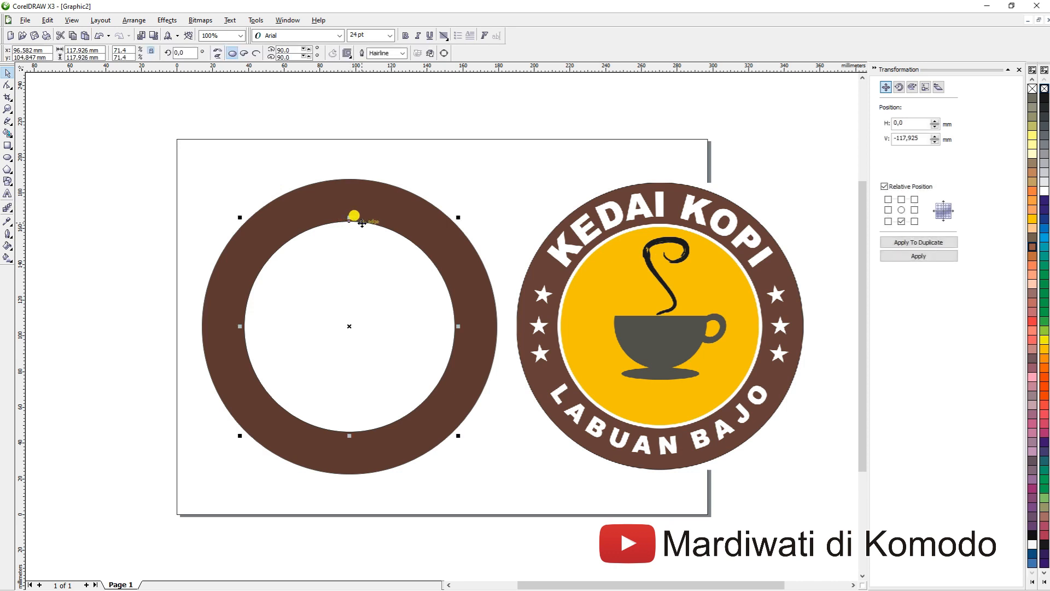
{"action": "left_click", "coordinate": [447, 160]}
{"action": "left_click", "coordinate": [362, 224]}
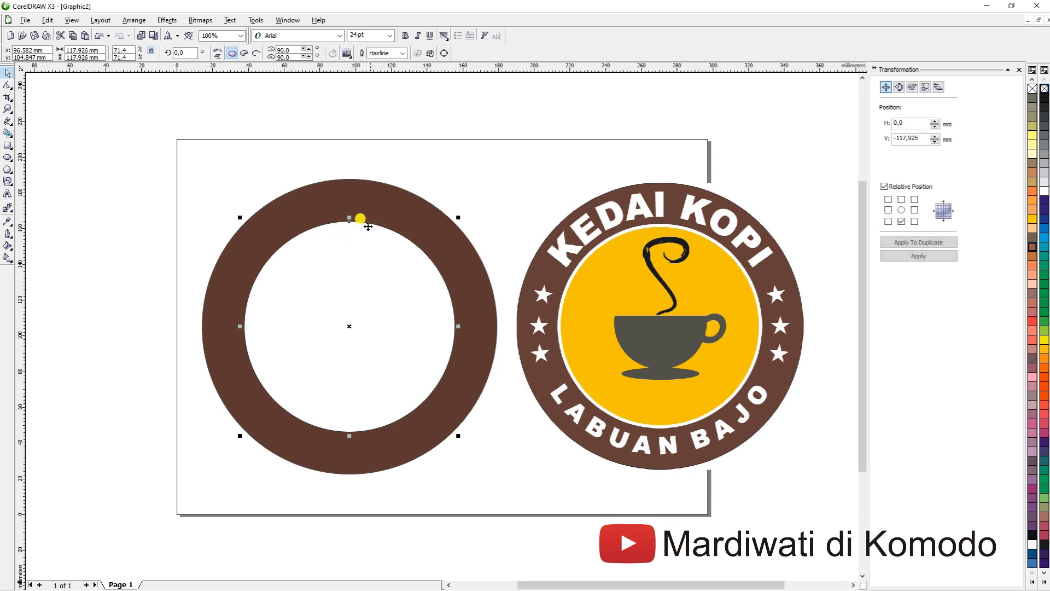
{"action": "left_click", "coordinate": [448, 155]}
{"action": "left_click", "coordinate": [366, 248]}
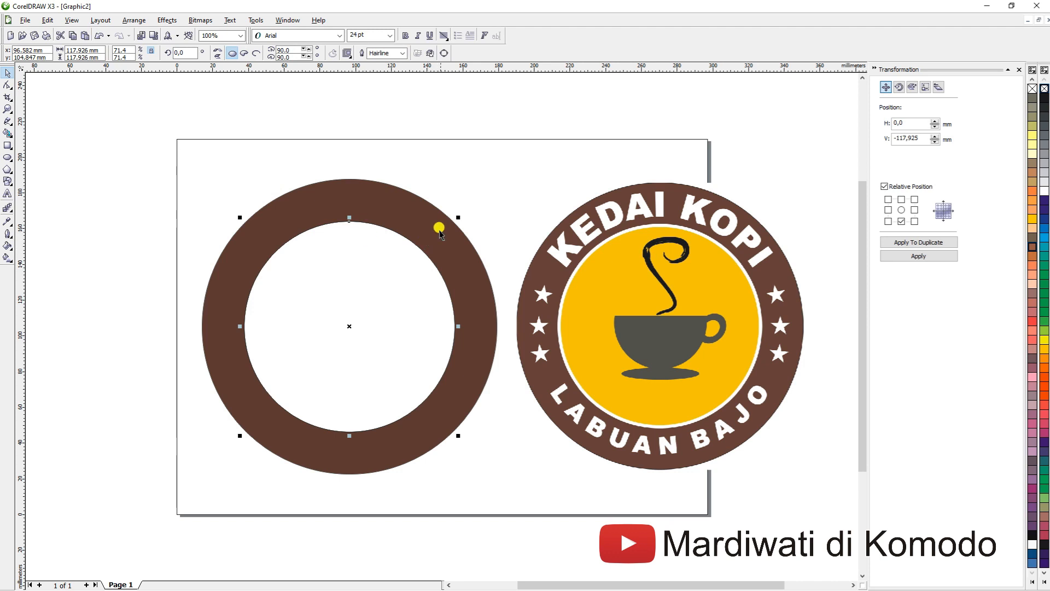
{"action": "left_click_drag", "start_coordinate": [458, 217], "coordinate": [462, 224]}
{"action": "left_click", "coordinate": [487, 171]}
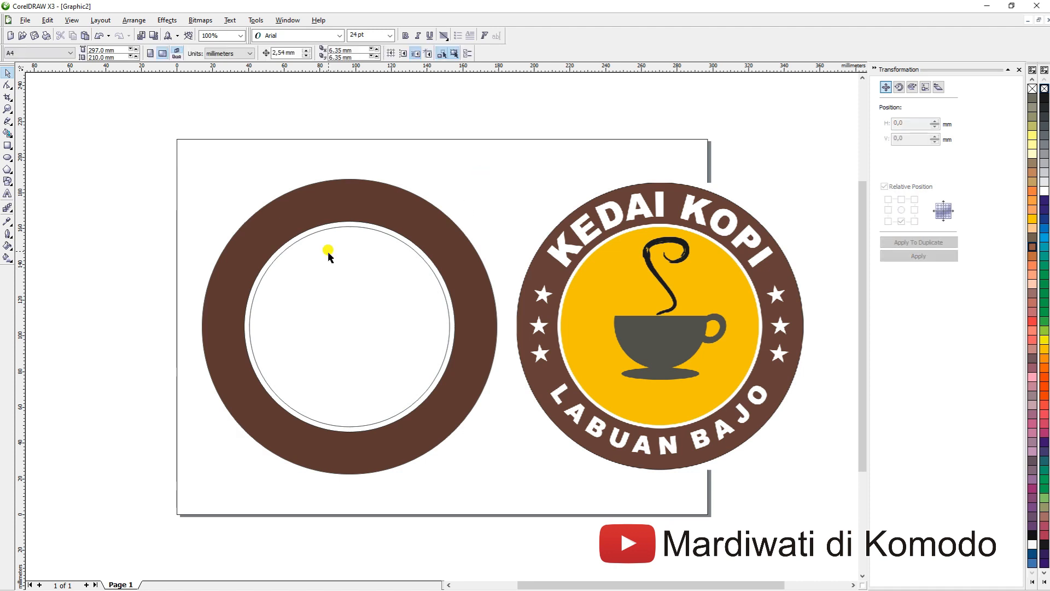
Trim the 118 mm circle with the 112 mm circle and colour the resulting narrow ring white
{"action": "left_click", "coordinate": [349, 225]}
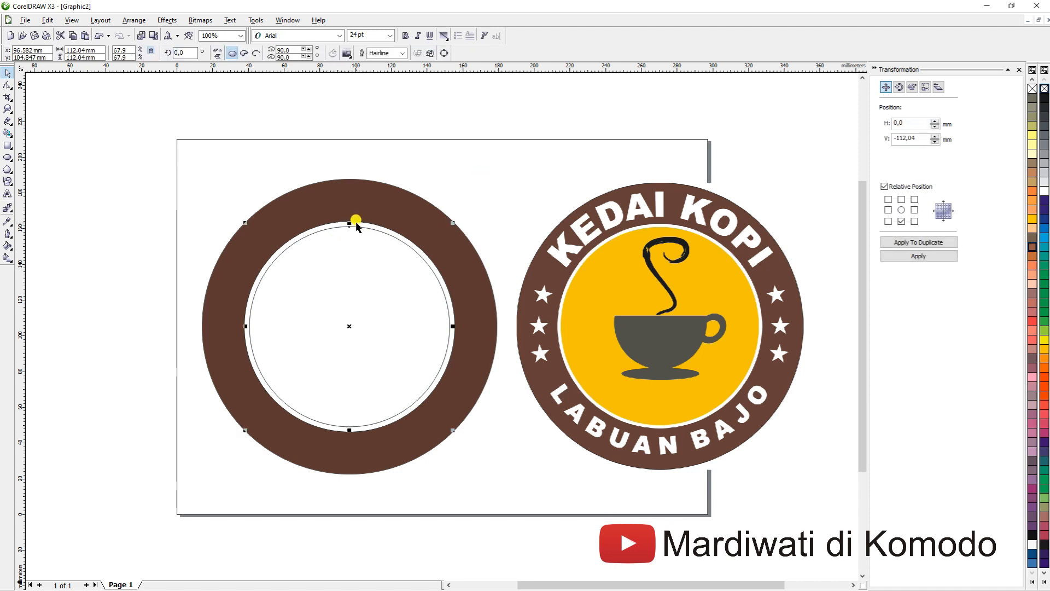
{"action": "left_click", "coordinate": [357, 223], "text": "shift"}
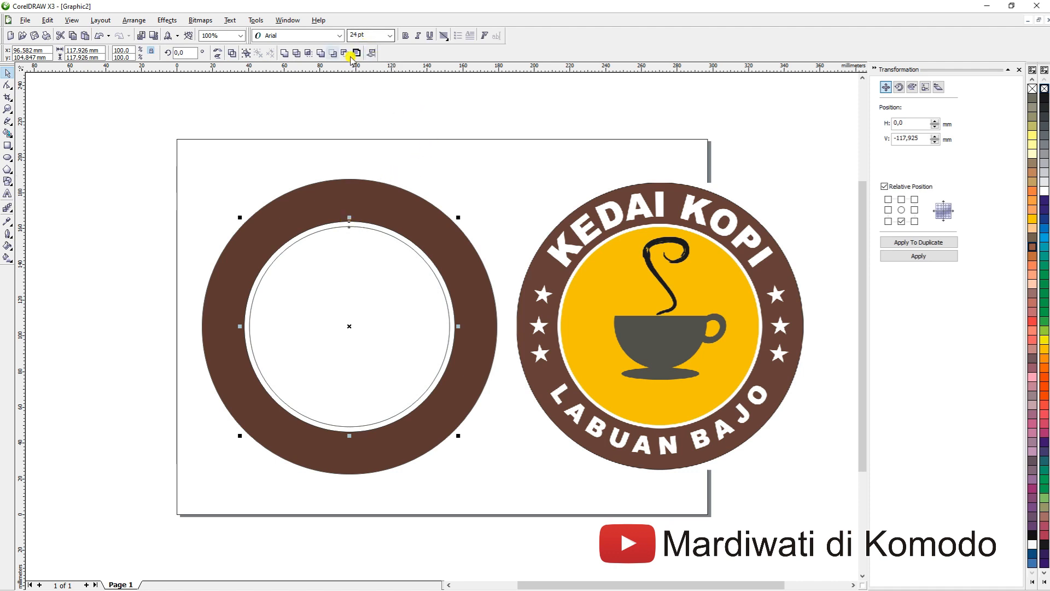
{"action": "left_click", "coordinate": [297, 52]}
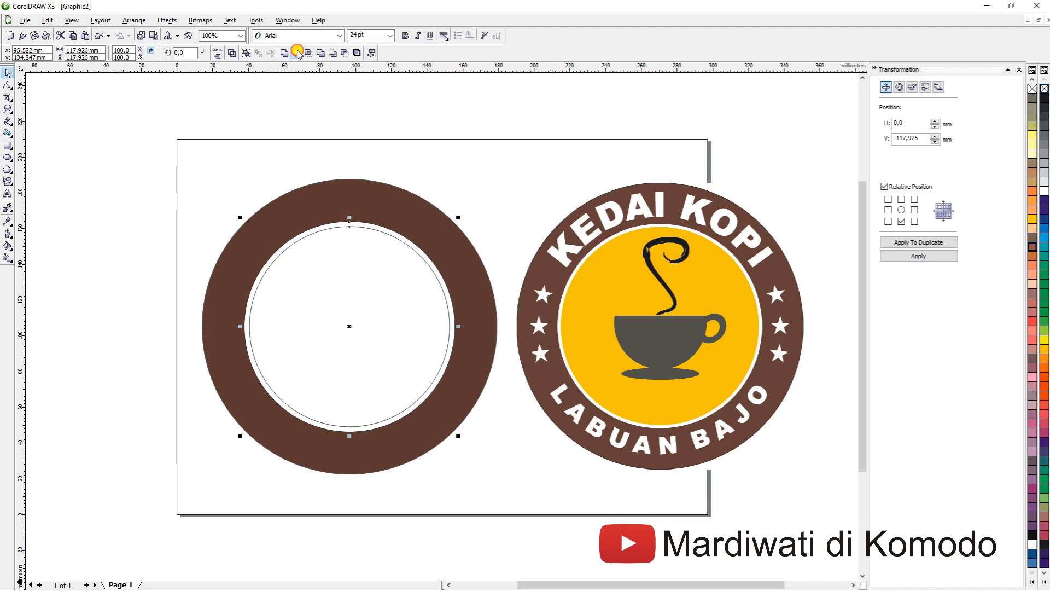
{"action": "right_click", "coordinate": [1045, 193]}
{"action": "left_click", "coordinate": [620, 170]}
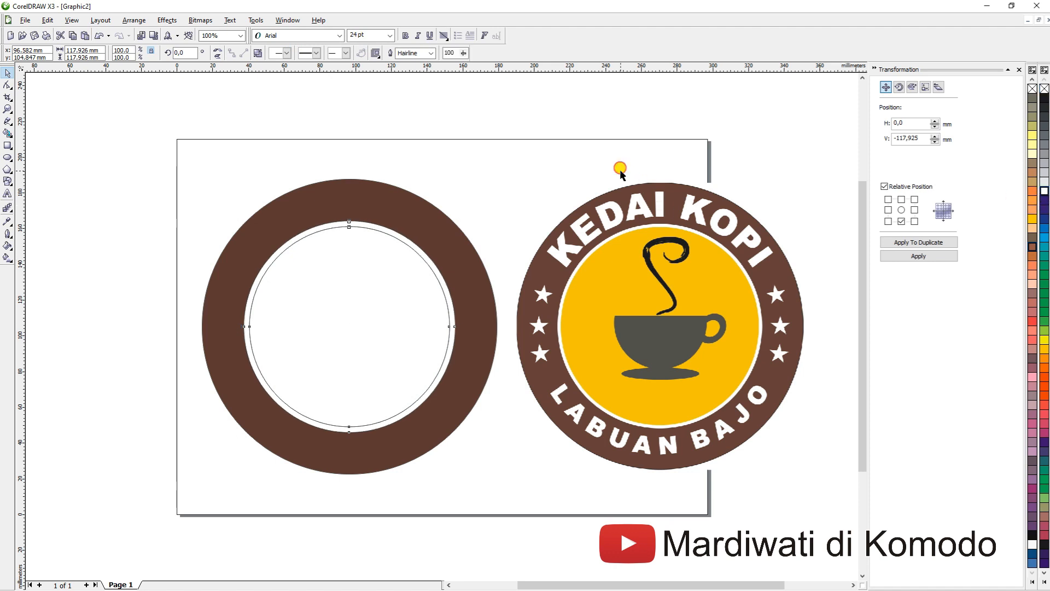
Fill the innermost circle with golden yellow like the centre of the reference logo
{"action": "left_click", "coordinate": [371, 251]}
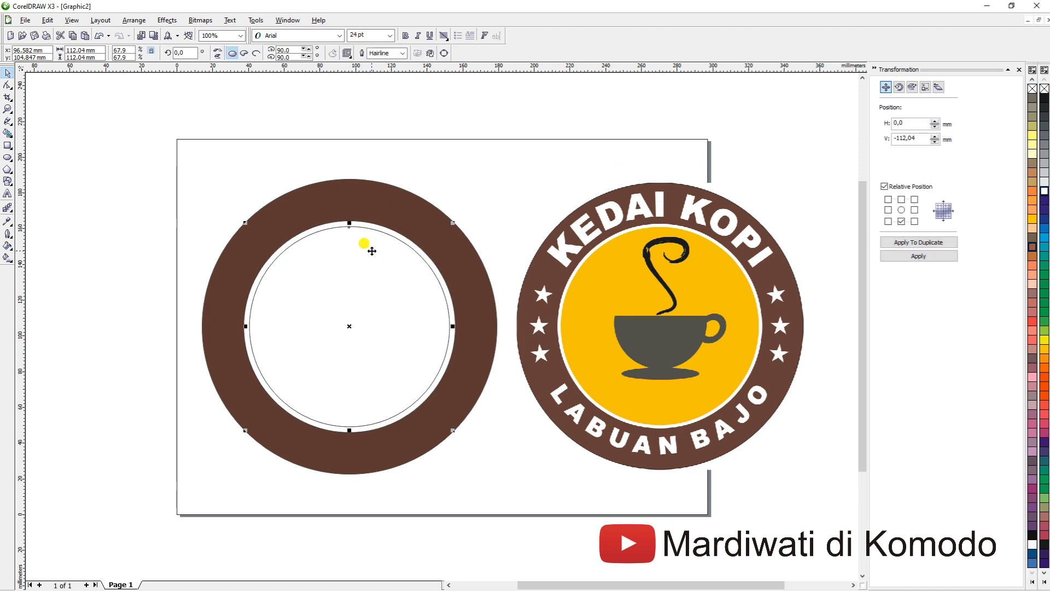
{"action": "left_click", "coordinate": [447, 200]}
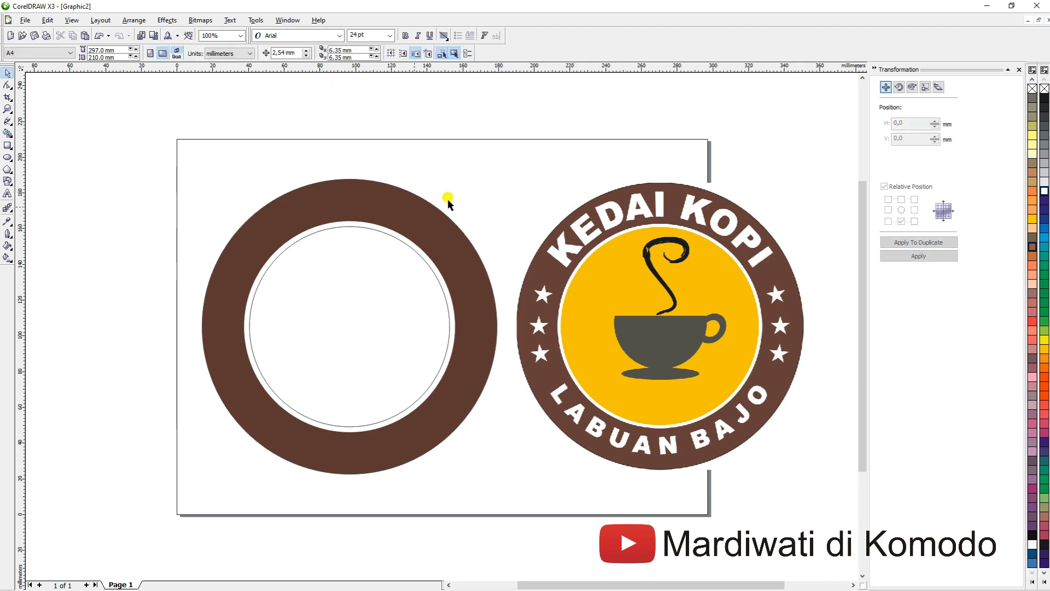
{"action": "left_click", "coordinate": [340, 229]}
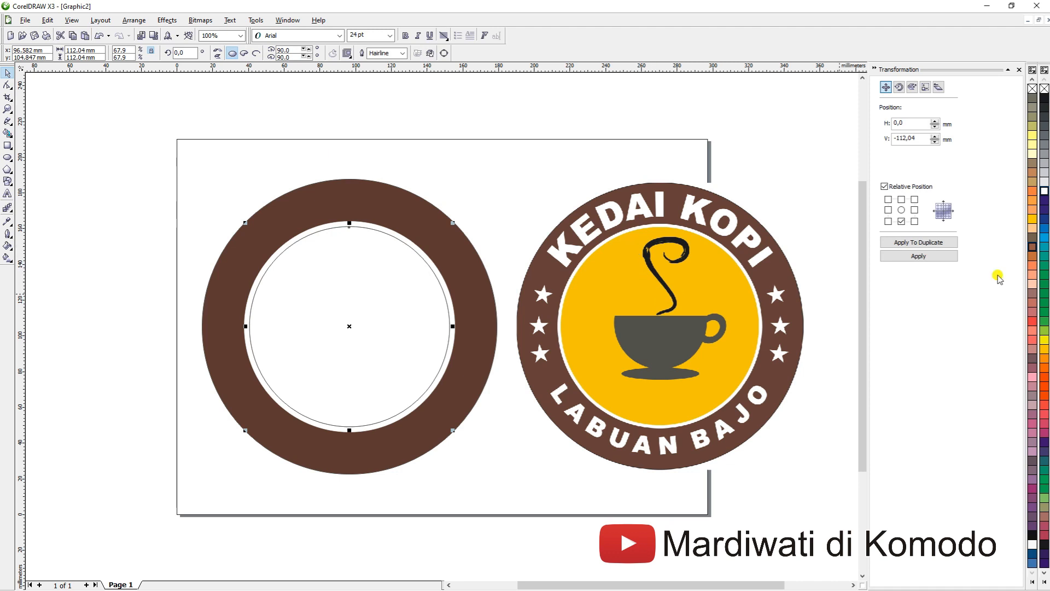
{"action": "left_click", "coordinate": [1034, 218]}
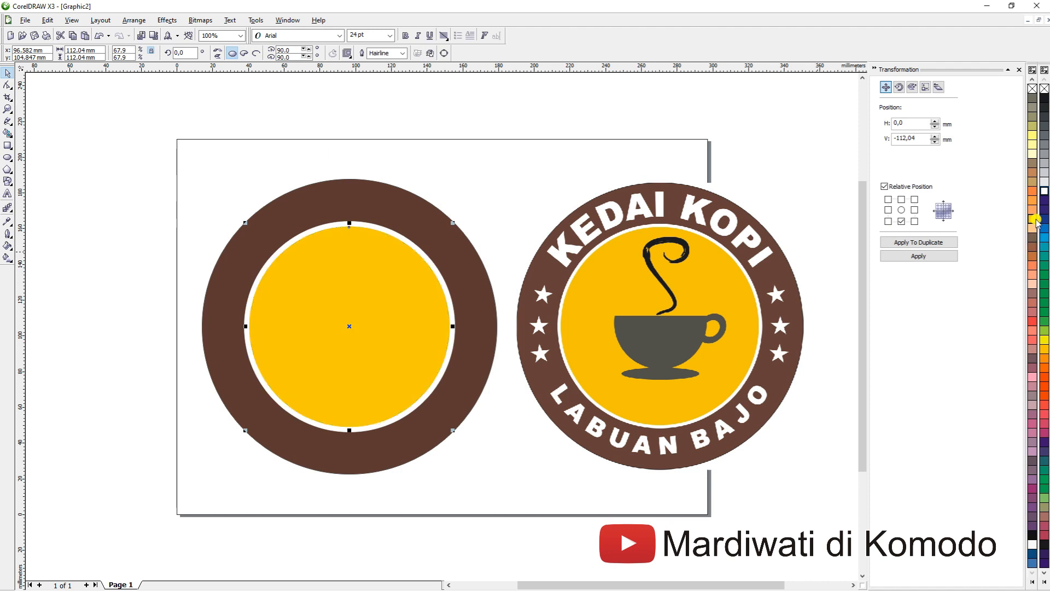
{"action": "left_click", "coordinate": [588, 143]}
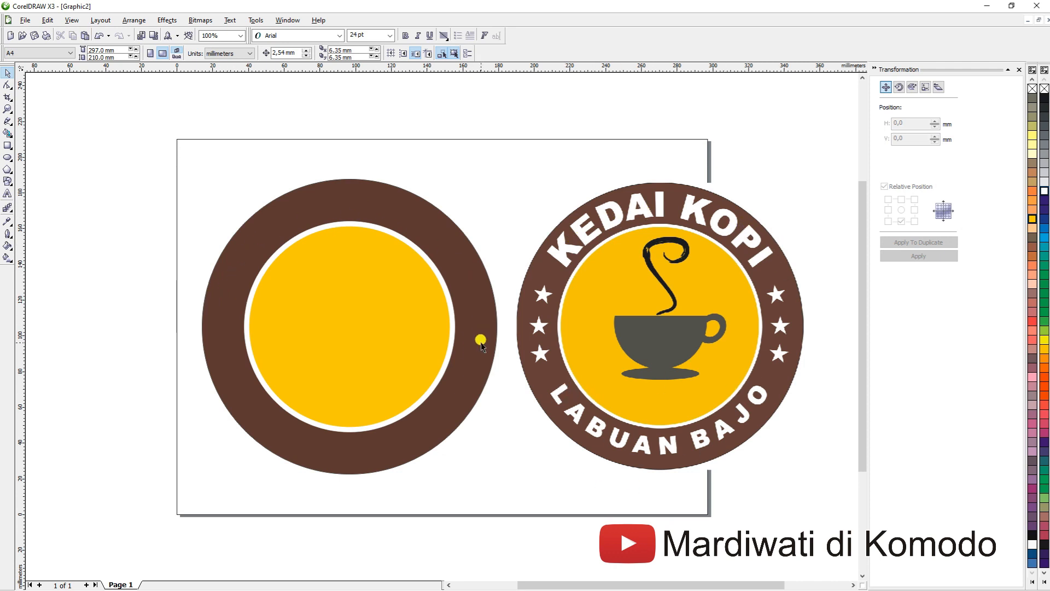
Scale the yellow circle outward from its centre to about 141 mm in diameter, reaching midway across the brown ring
{"action": "left_click", "coordinate": [350, 225]}
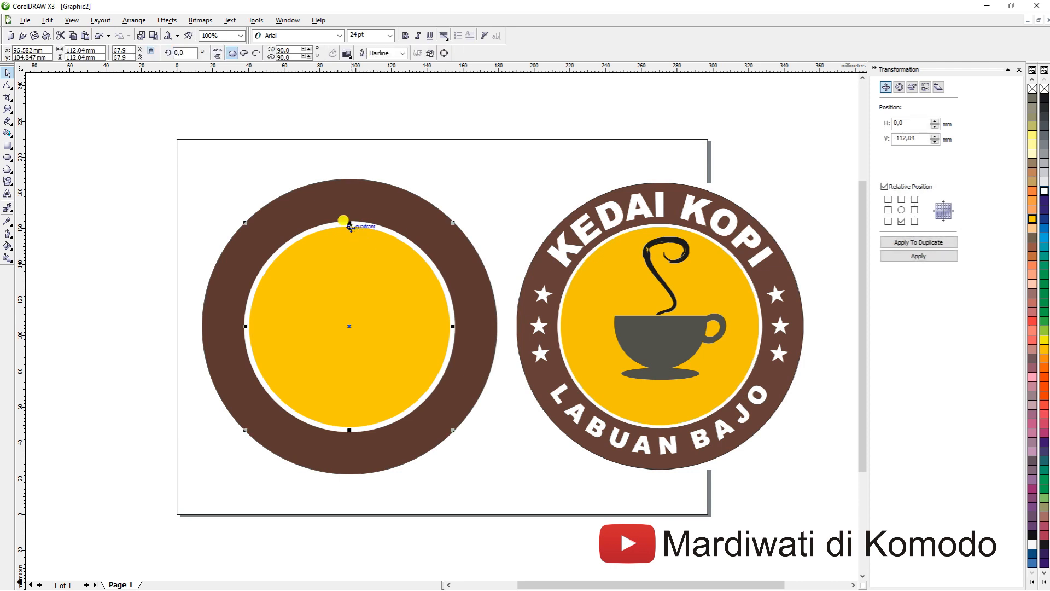
{"action": "left_click", "coordinate": [473, 130]}
{"action": "left_click", "coordinate": [310, 255]}
{"action": "left_click", "coordinate": [394, 146]}
{"action": "left_click", "coordinate": [330, 264]}
{"action": "left_click_drag", "start_coordinate": [454, 222], "coordinate": [500, 196]}
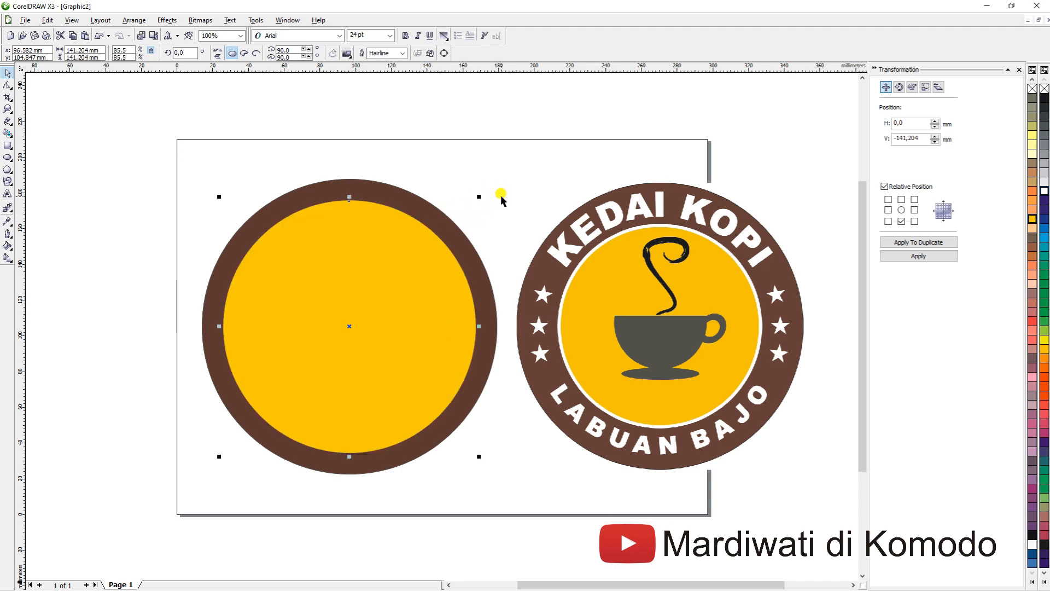
Remove the fill from the 141 mm circle so only its thin outline runs through the middle of the brown ring
{"action": "left_click", "coordinate": [516, 164]}
{"action": "left_click", "coordinate": [345, 203]}
{"action": "left_click", "coordinate": [1033, 91]}
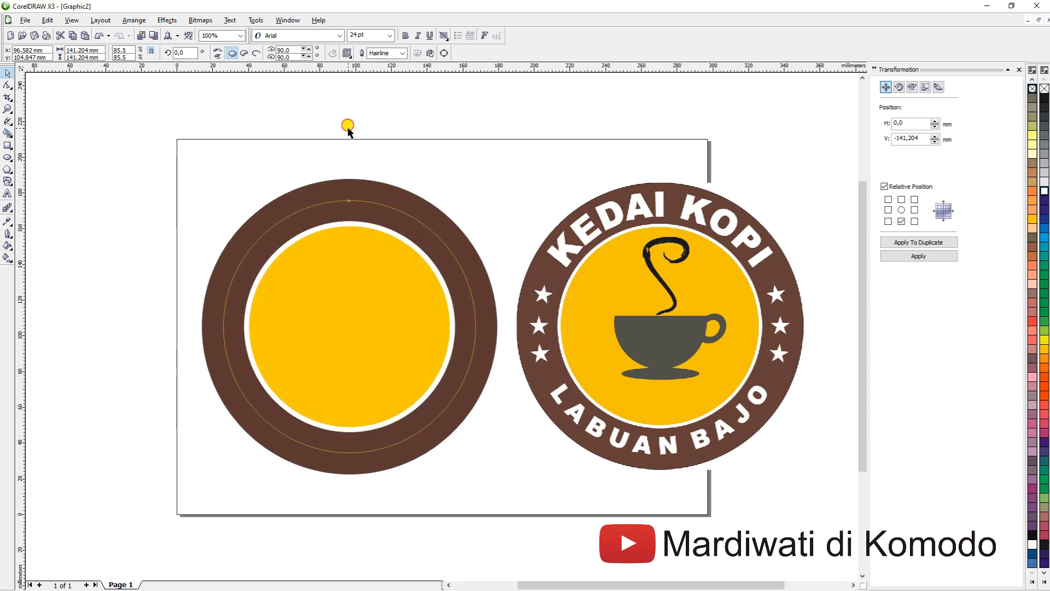
{"action": "left_click", "coordinate": [347, 134]}
{"action": "left_click", "coordinate": [351, 201]}
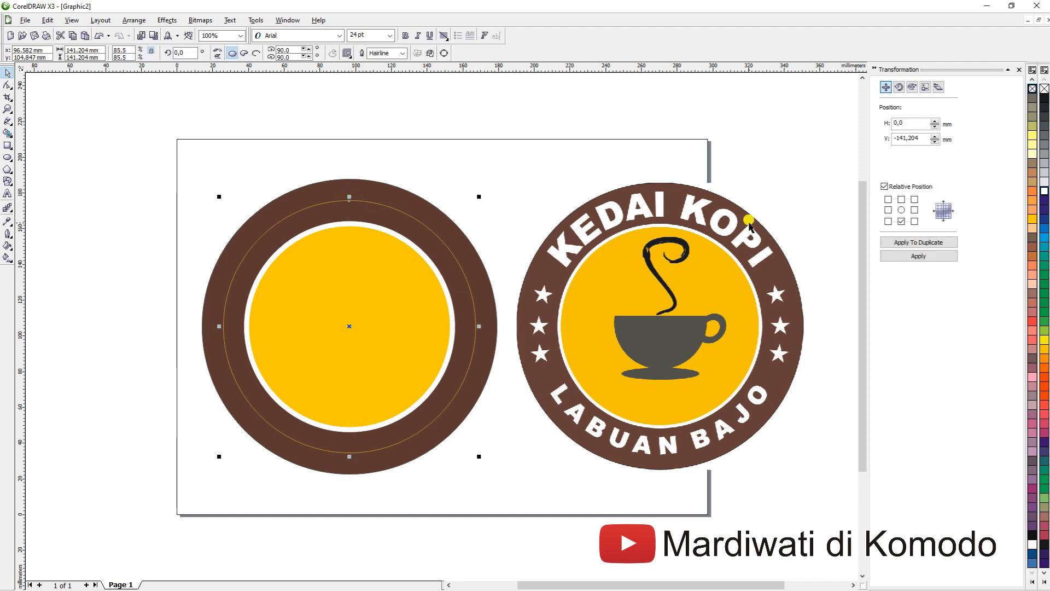
Add centre-aligned artistic text reading "KEDAI KOPI" and "LABUAN BAJO" on two lines above the brown circle
{"action": "left_click", "coordinate": [8, 193]}
{"action": "left_click", "coordinate": [198, 122]}
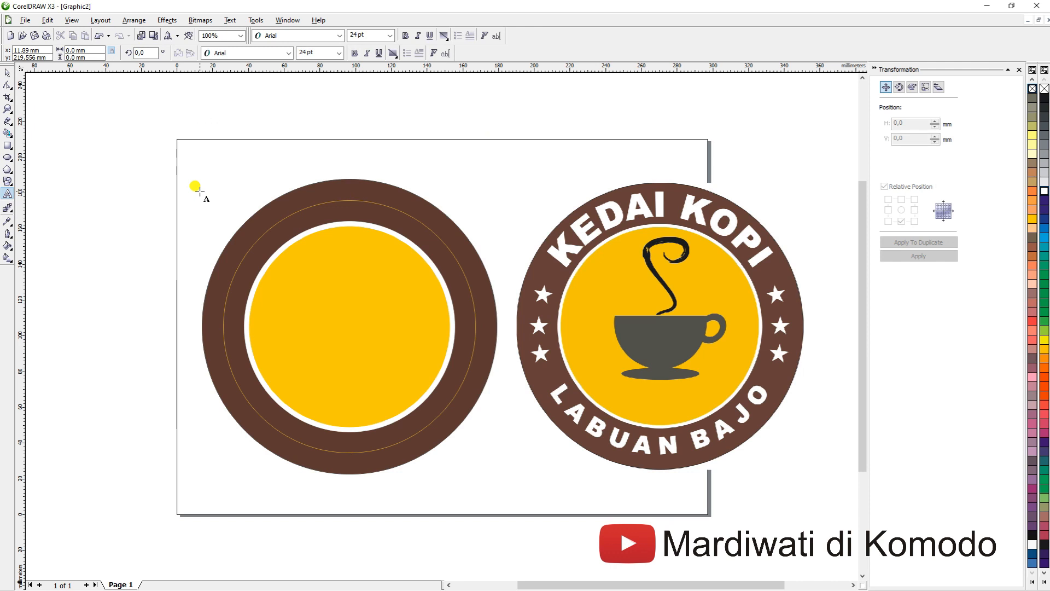
{"action": "type", "text": "kedai k"}
{"action": "key", "text": "ctrl+shift+Left"}
{"action": "key", "text": "ctrl+shift+Left"}
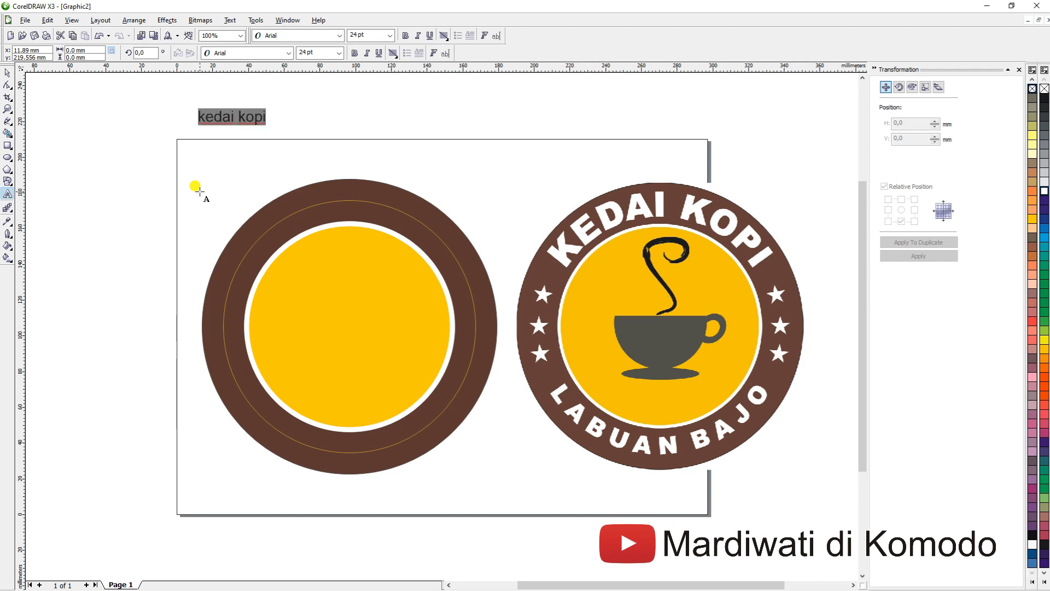
{"action": "type", "text": "KEDAI KOPI L"}
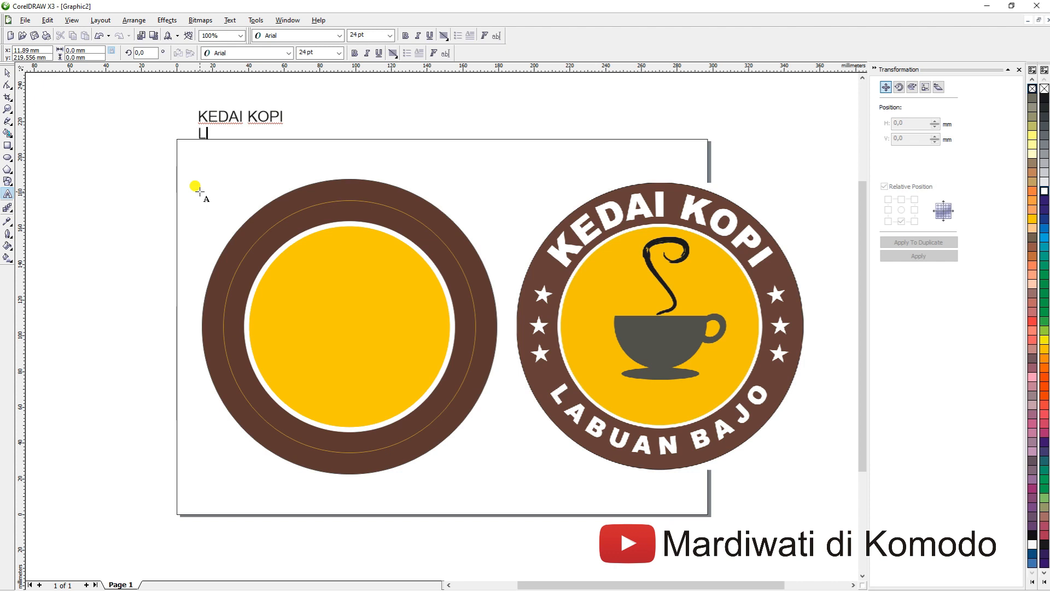
{"action": "type", "text": "ABUAN BAJO"}
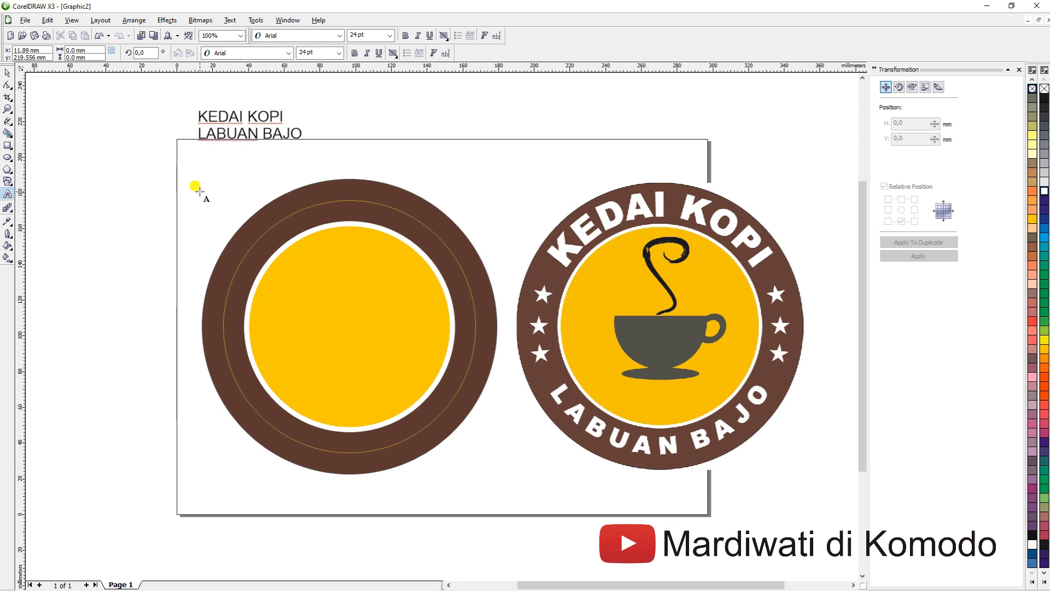
{"action": "key", "text": "ctrl+e"}
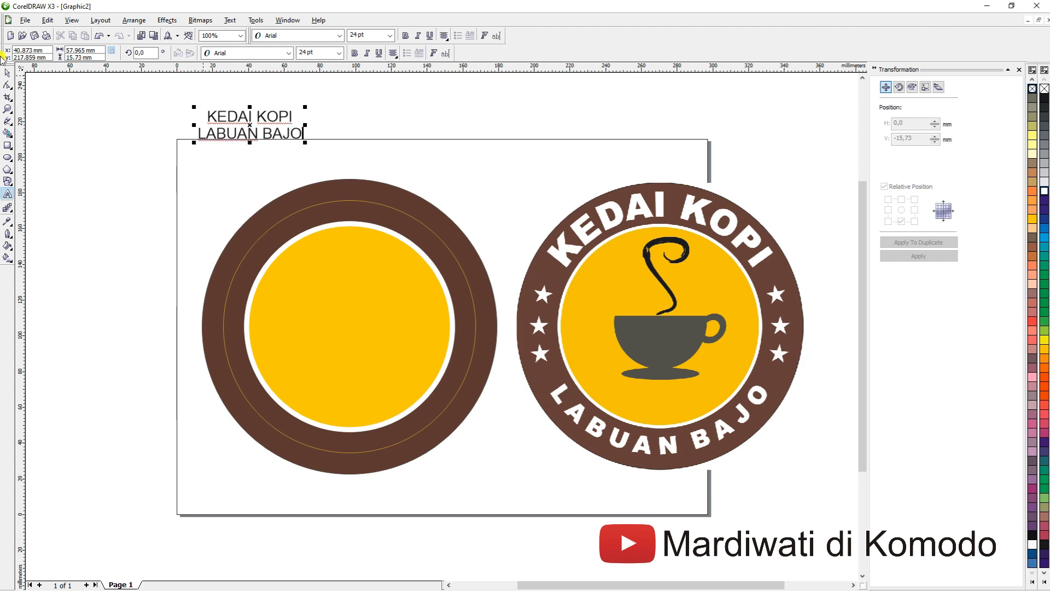
{"action": "left_click", "coordinate": [5, 68]}
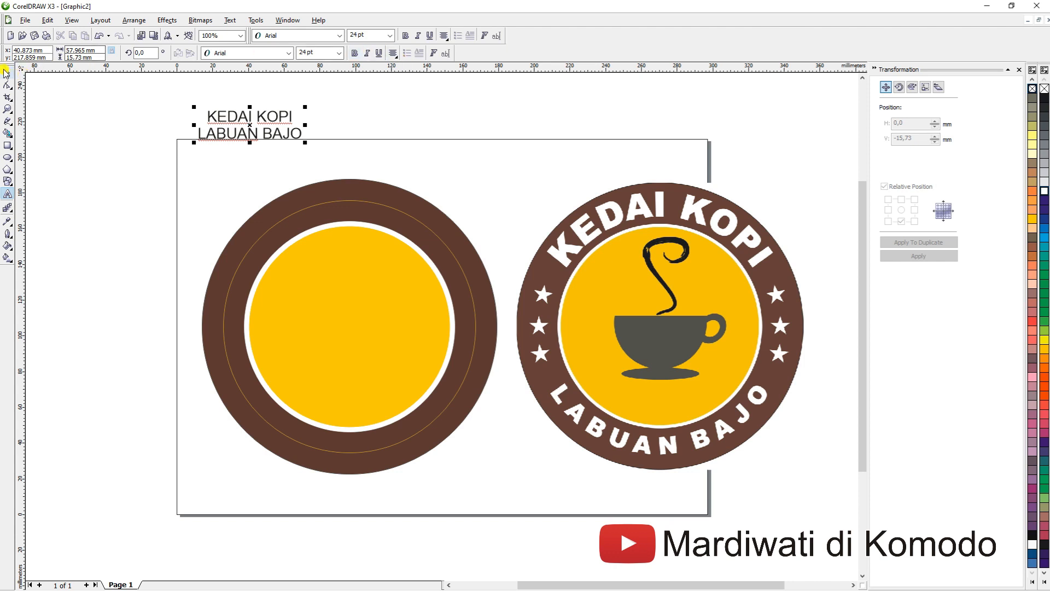
Make the two-line text bold and enlarge it to about 141 mm wide above the circles
{"action": "left_click", "coordinate": [354, 53]}
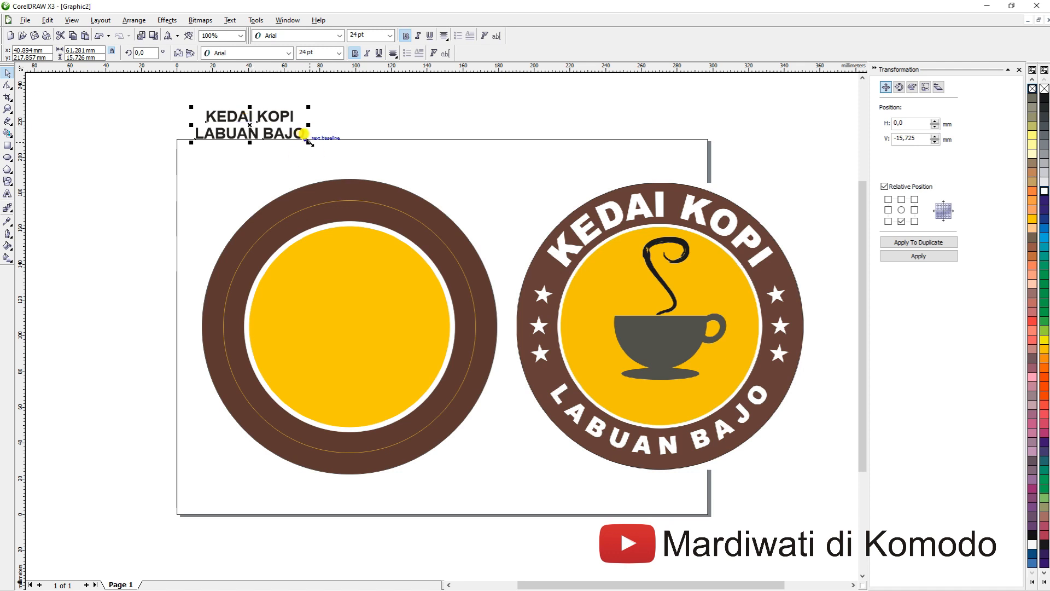
{"action": "left_click_drag", "start_coordinate": [309, 142], "coordinate": [450, 179]}
{"action": "left_click_drag", "start_coordinate": [339, 114], "coordinate": [436, 109]}
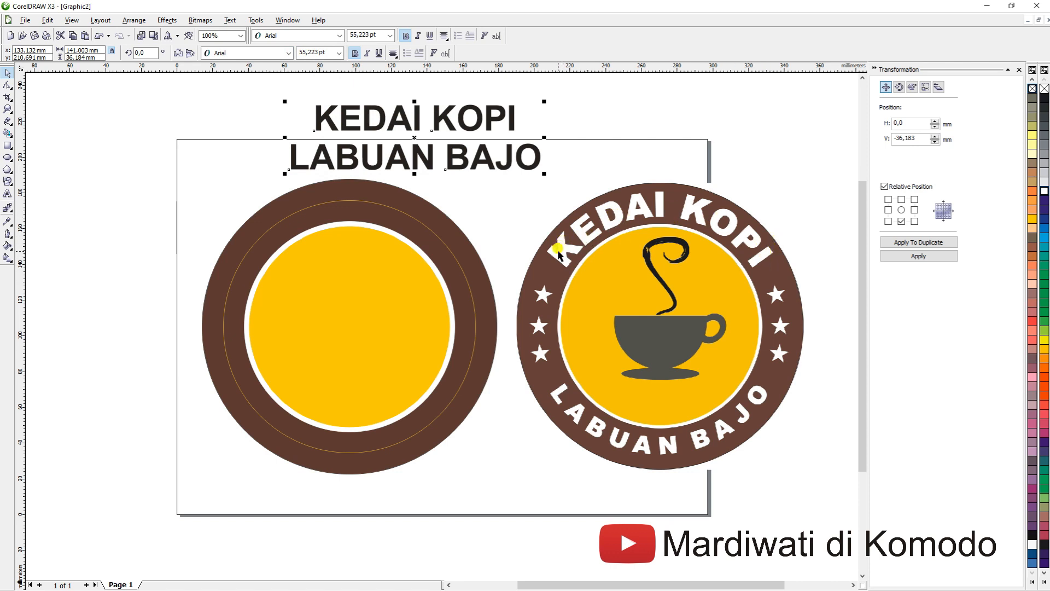
Change the text's font to Arial Black, enlarge it to about 166 mm wide and centre it above the brown circle
{"action": "left_click", "coordinate": [291, 54]}
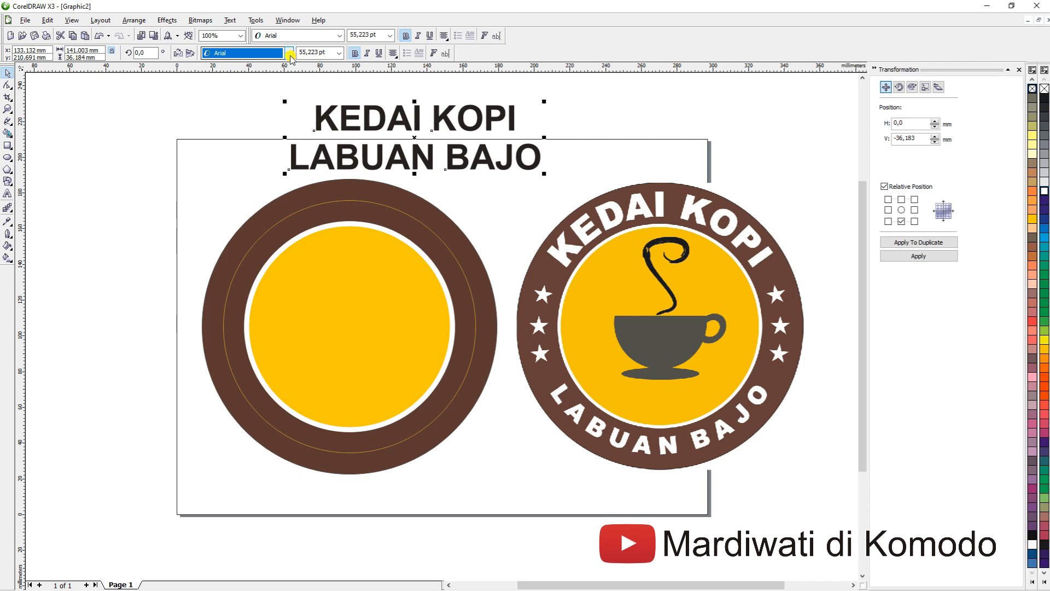
{"action": "left_click", "coordinate": [290, 53]}
{"action": "left_click", "coordinate": [234, 87]}
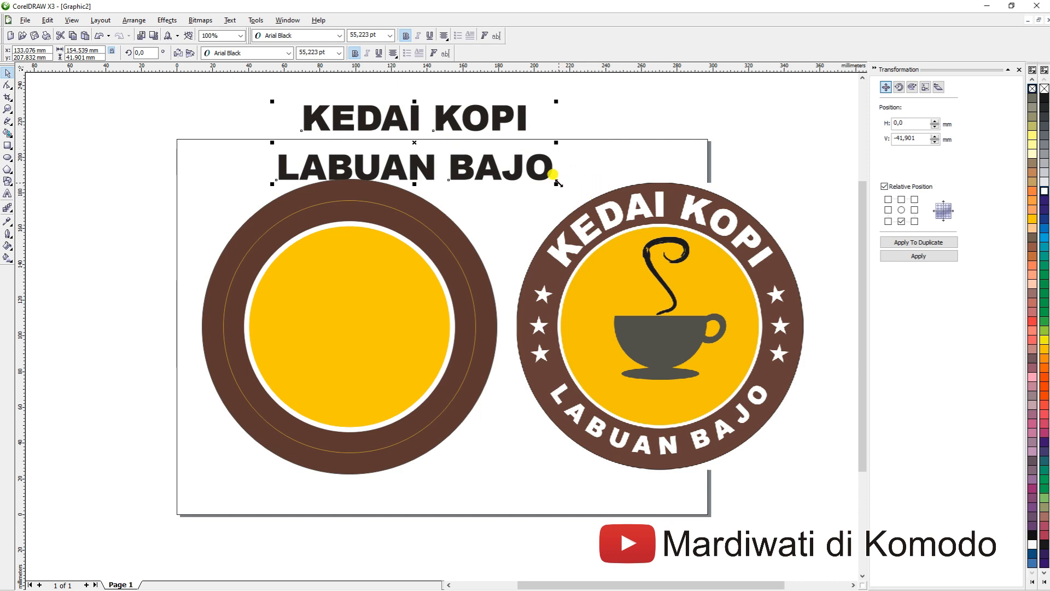
{"action": "left_click_drag", "start_coordinate": [556, 184], "coordinate": [572, 185]}
{"action": "left_click_drag", "start_coordinate": [490, 122], "coordinate": [407, 116]}
Break the two-line text apart into separate "KEDAI KOPI" and "LABUAN BAJO" text objects
{"action": "left_click", "coordinate": [152, 92]}
{"action": "left_click", "coordinate": [229, 113]}
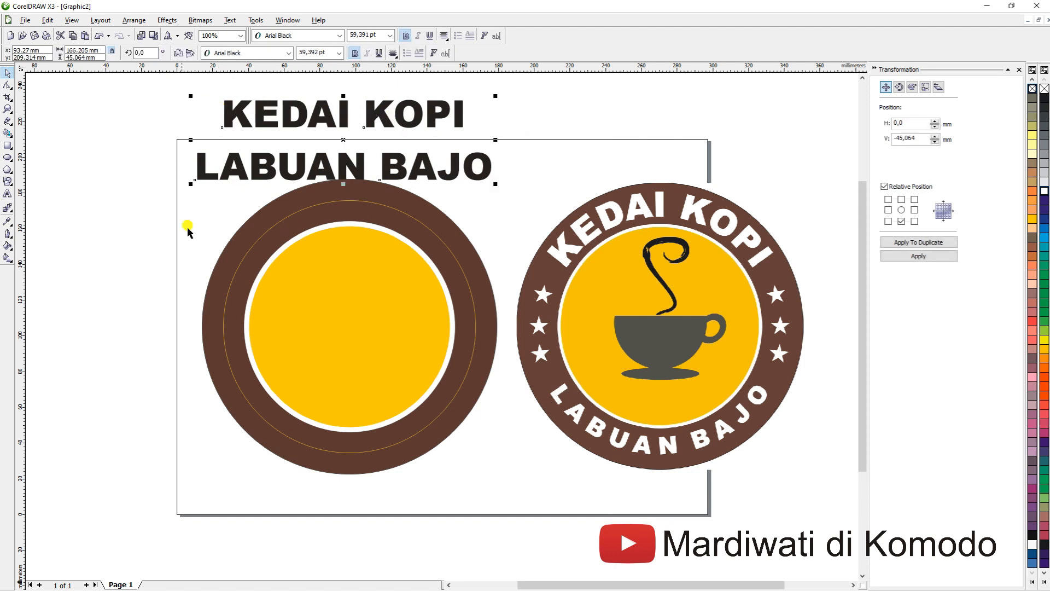
{"action": "left_click", "coordinate": [541, 110]}
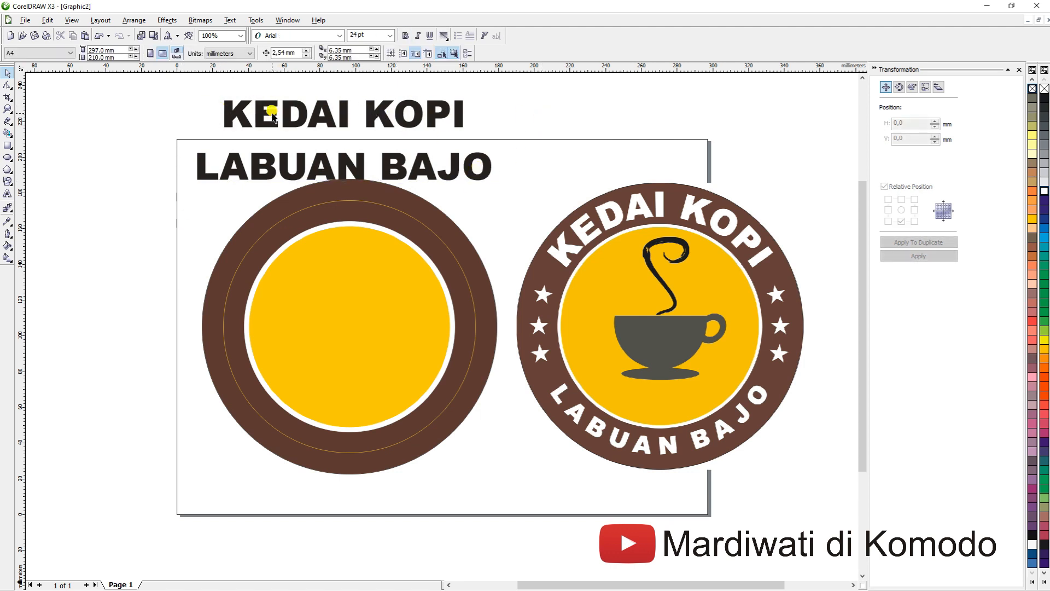
Move the "KEDAI KOPI" text onto the upper half of the yellow circle and colour it white
{"action": "left_click", "coordinate": [271, 115]}
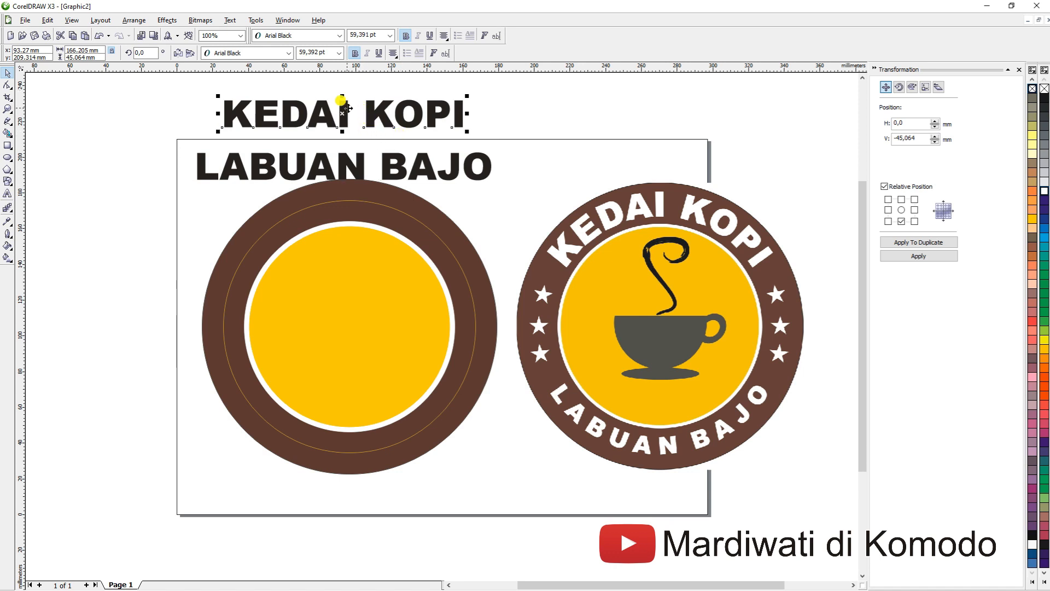
{"action": "left_click_drag", "start_coordinate": [347, 107], "coordinate": [372, 241]}
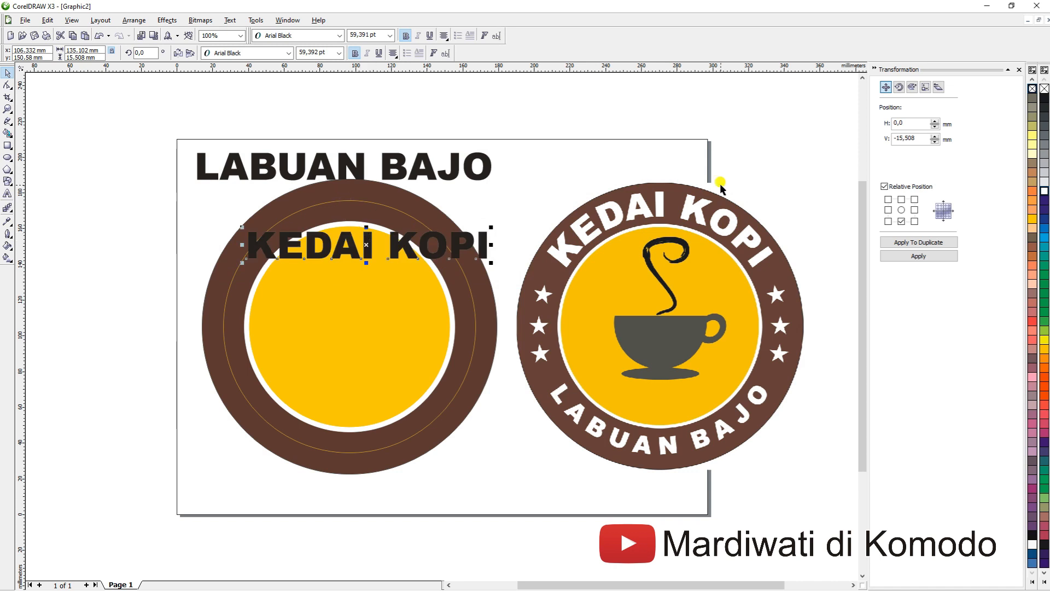
{"action": "left_click_drag", "start_coordinate": [297, 234], "coordinate": [293, 242]}
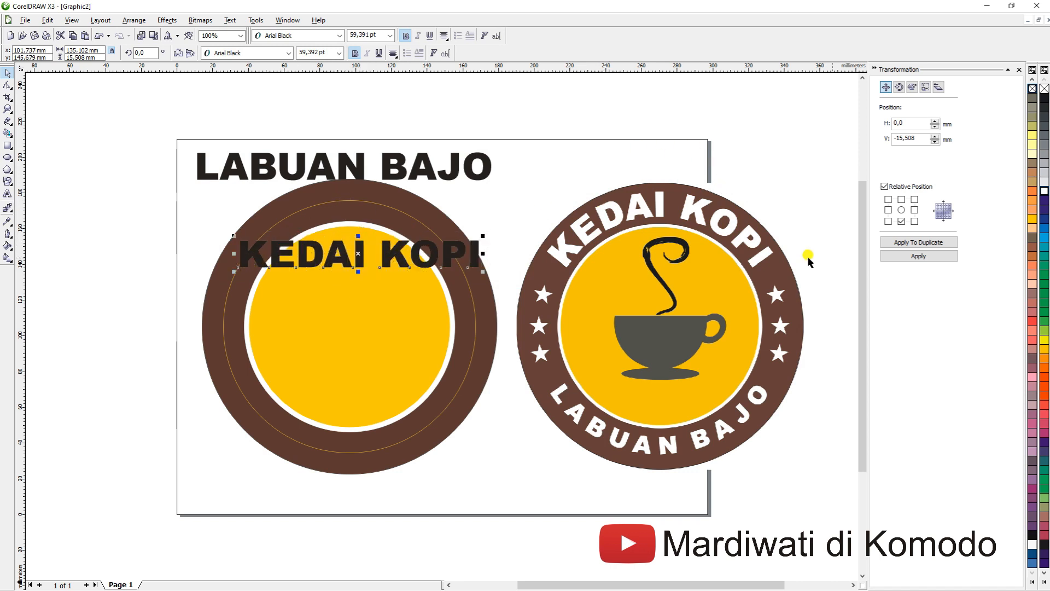
{"action": "left_click", "coordinate": [1044, 191]}
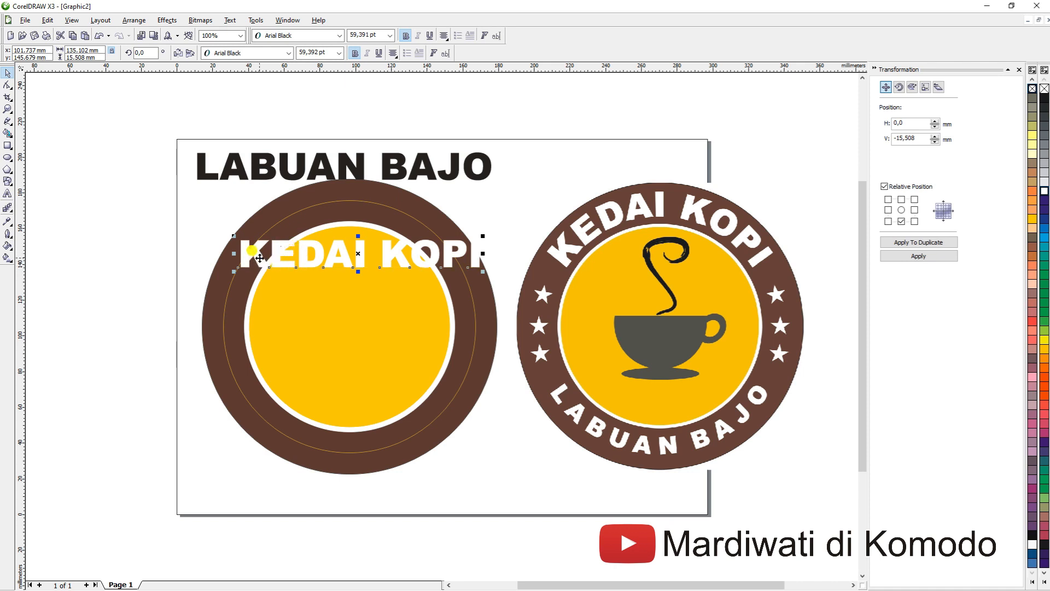
{"action": "left_click_drag", "start_coordinate": [259, 257], "coordinate": [256, 276]}
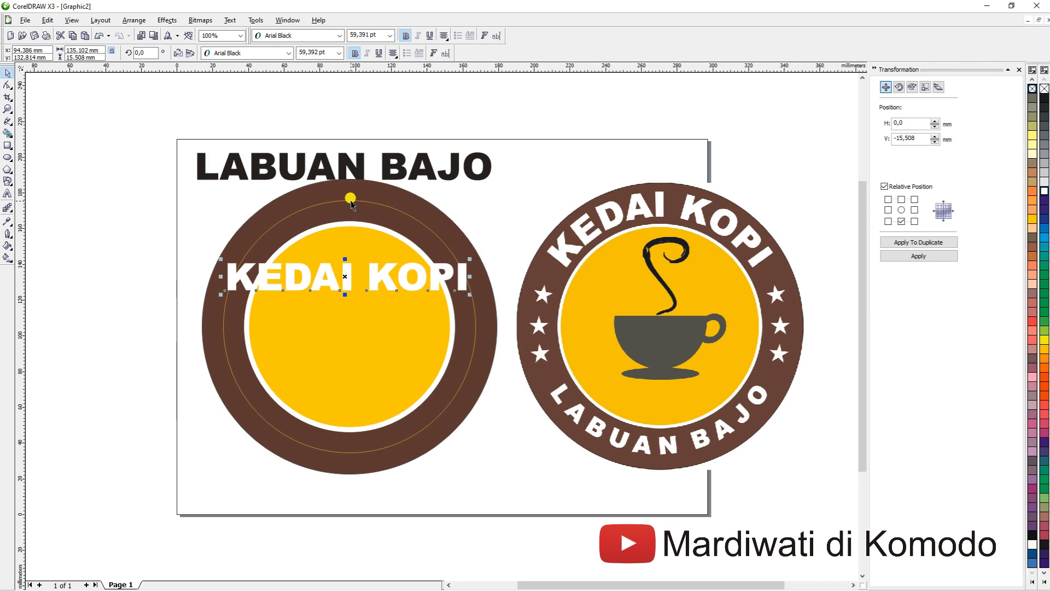
Fit the "KEDAI KOPI" text to the 141 mm circle and shift it inward by 6,35 mm so it sits within the brown ring
{"action": "left_click", "coordinate": [350, 199]}
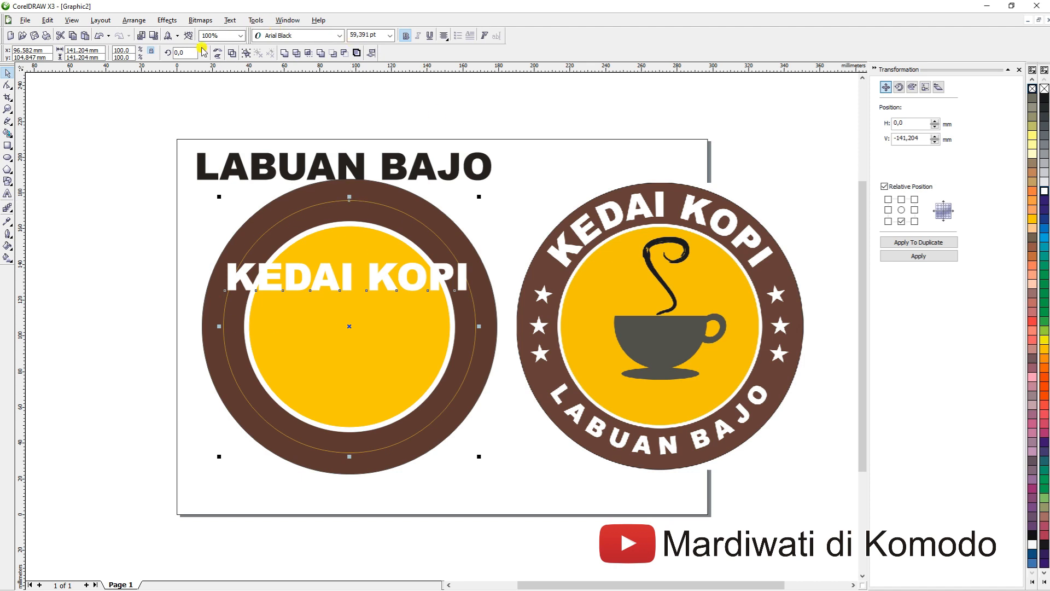
{"action": "left_click", "coordinate": [230, 20]}
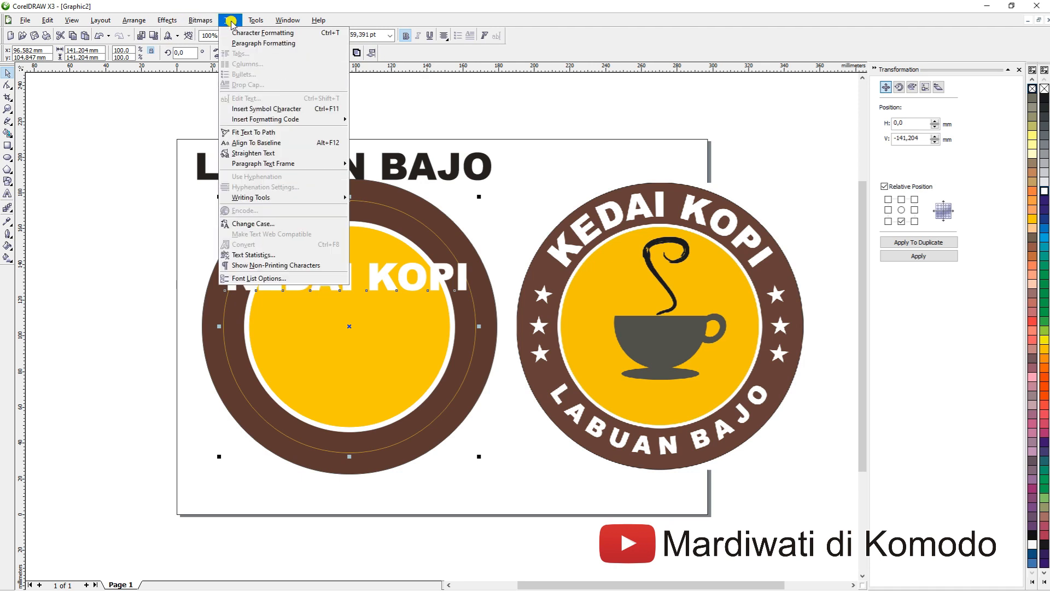
{"action": "left_click", "coordinate": [245, 133]}
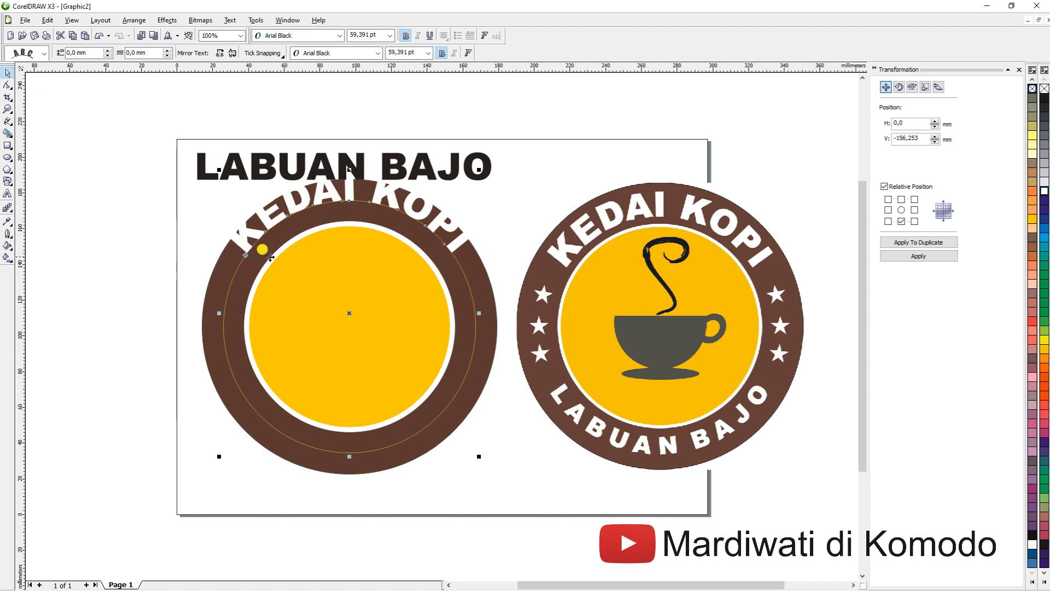
{"action": "left_click_drag", "start_coordinate": [245, 256], "coordinate": [249, 258]}
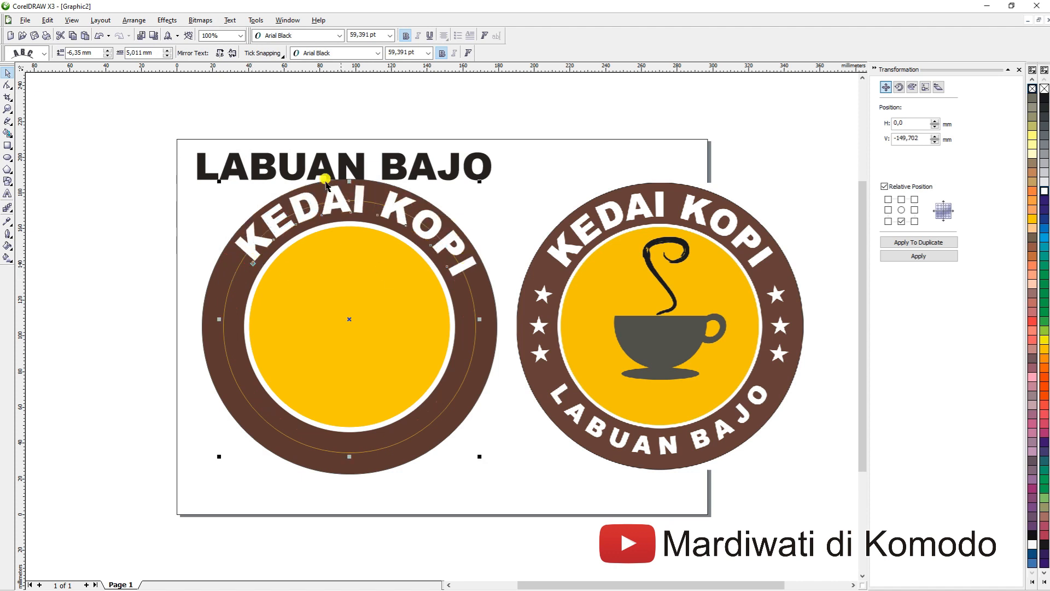
Place a horizontal guideline at about 133 mm and slide "KEDAI KOPI" along the circle until both ends are level with it
{"action": "left_click_drag", "start_coordinate": [337, 68], "coordinate": [357, 276]}
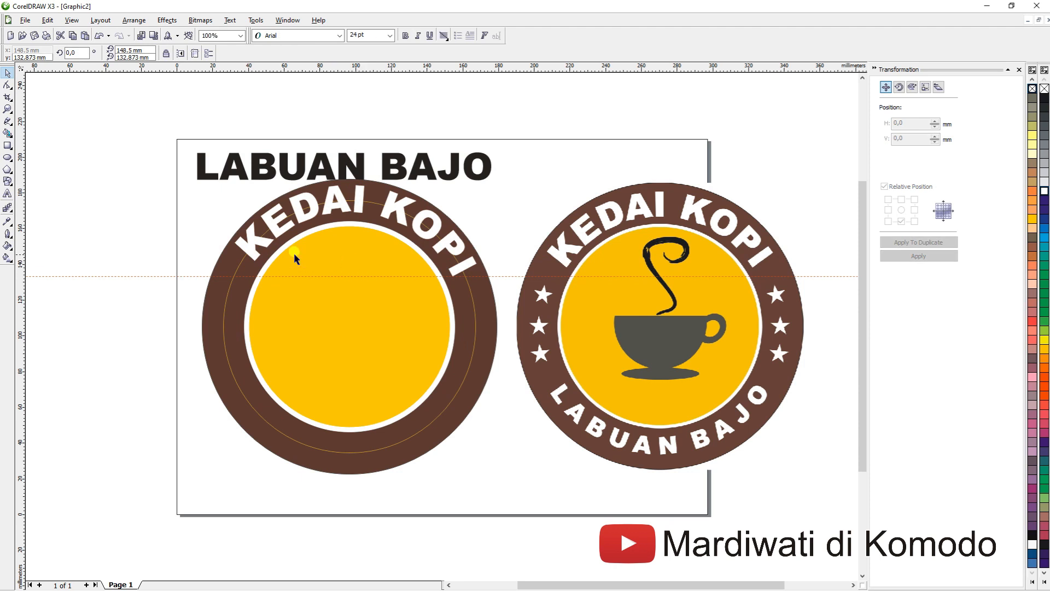
{"action": "left_click", "coordinate": [243, 246]}
{"action": "left_click_drag", "start_coordinate": [250, 252], "coordinate": [244, 265]}
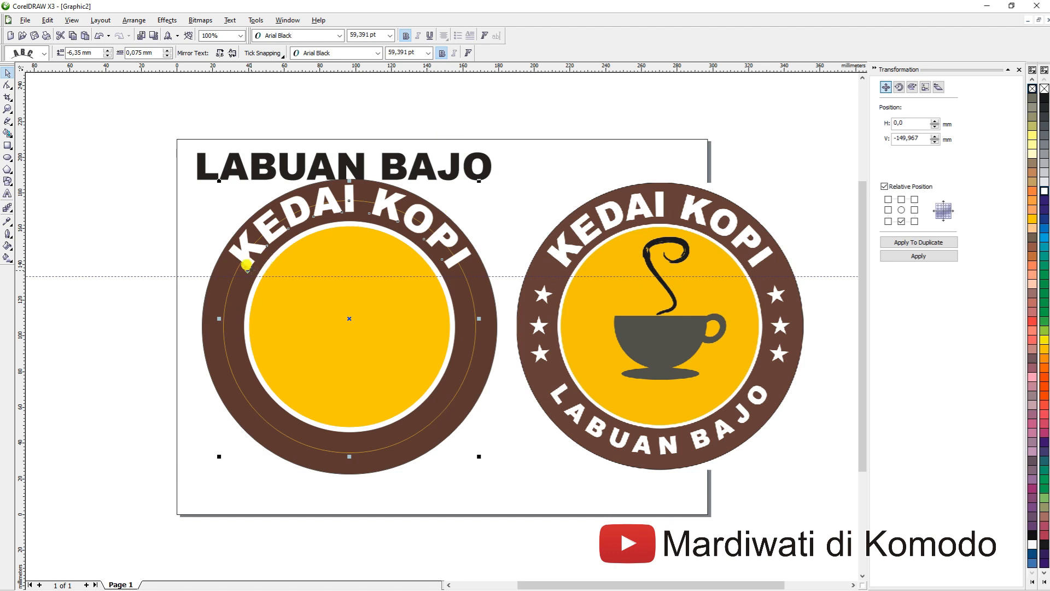
{"action": "left_click_drag", "start_coordinate": [242, 266], "coordinate": [244, 265]}
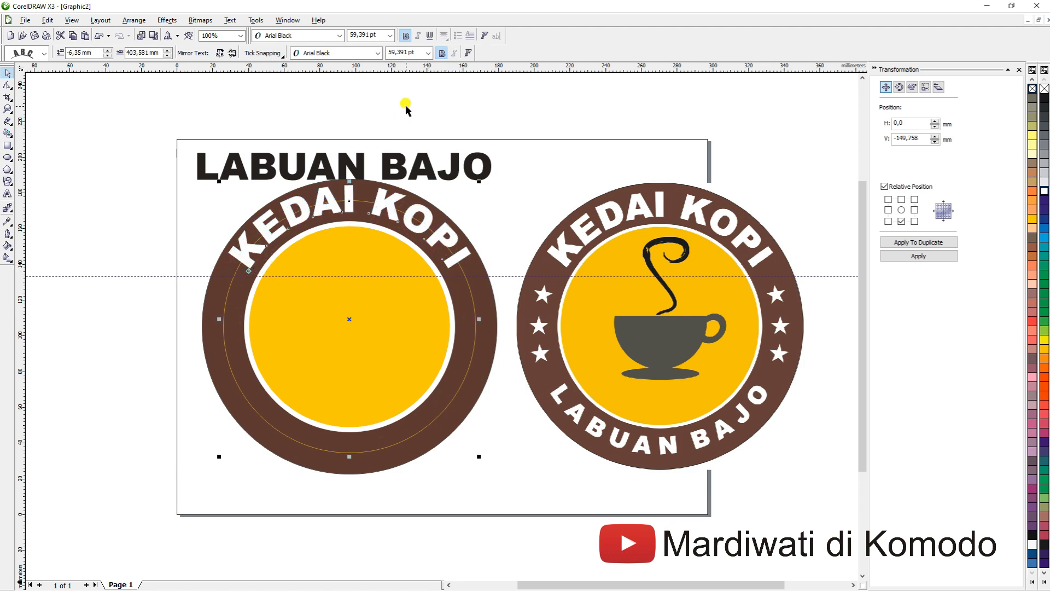
{"action": "left_click", "coordinate": [479, 240]}
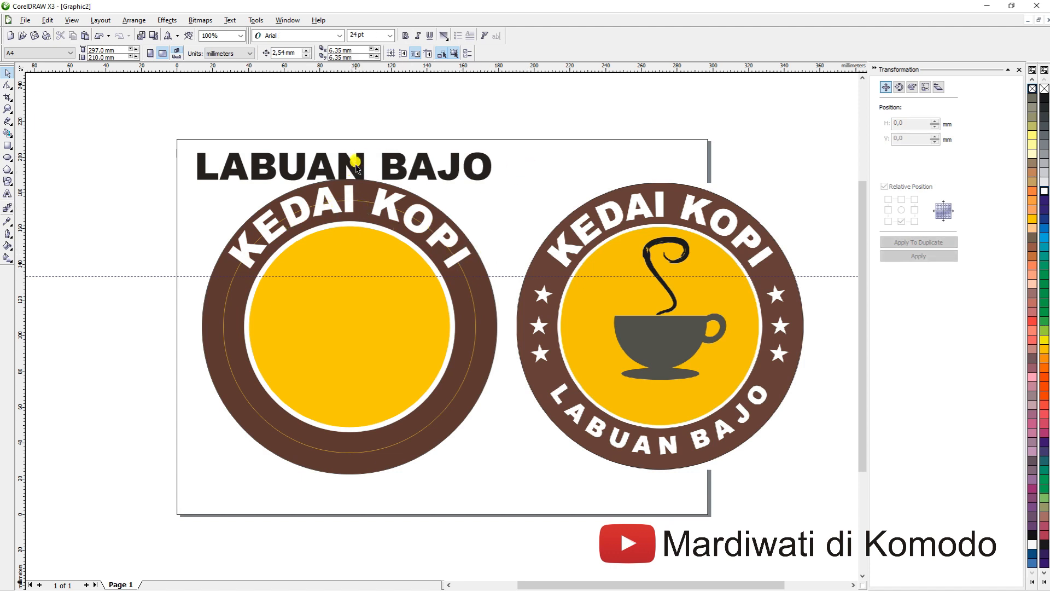
Move the "LABUAN BAJO" text clear above the brown circle and set its size to 36 pt
{"action": "left_click_drag", "start_coordinate": [346, 164], "coordinate": [369, 123]}
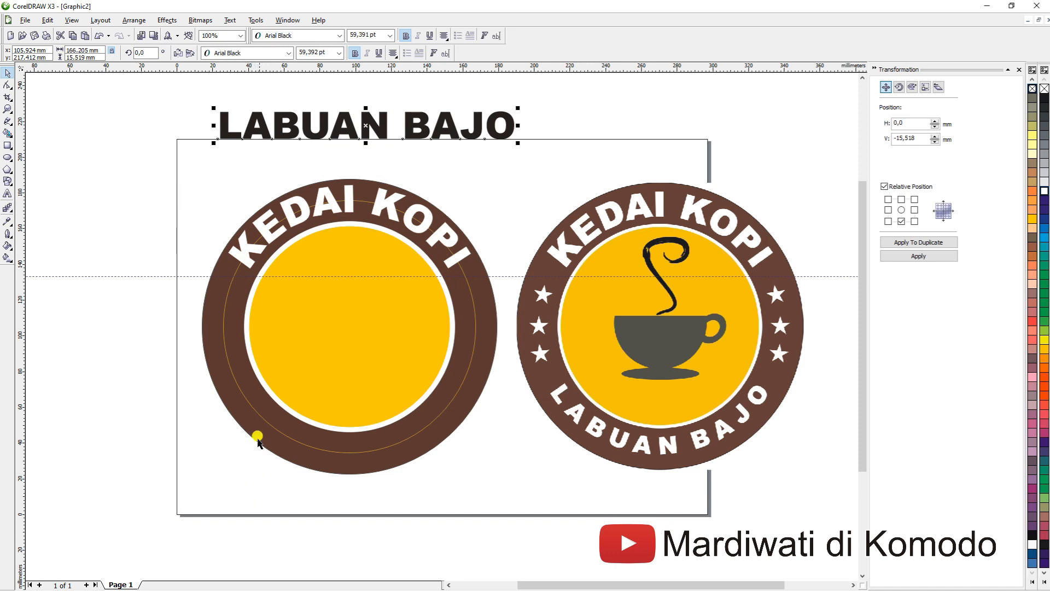
{"action": "left_click", "coordinate": [339, 53]}
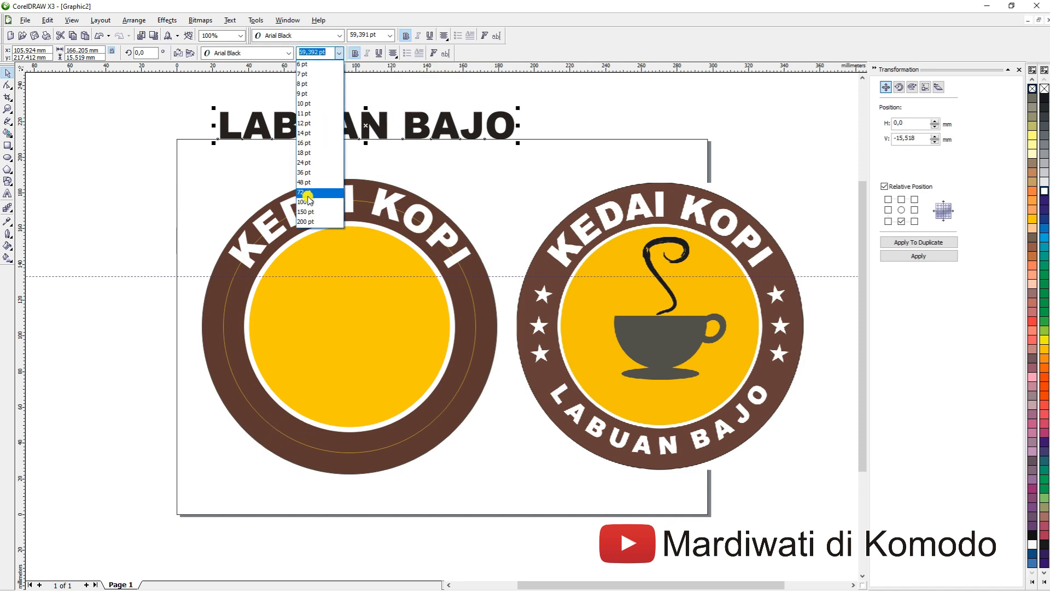
{"action": "left_click", "coordinate": [317, 172]}
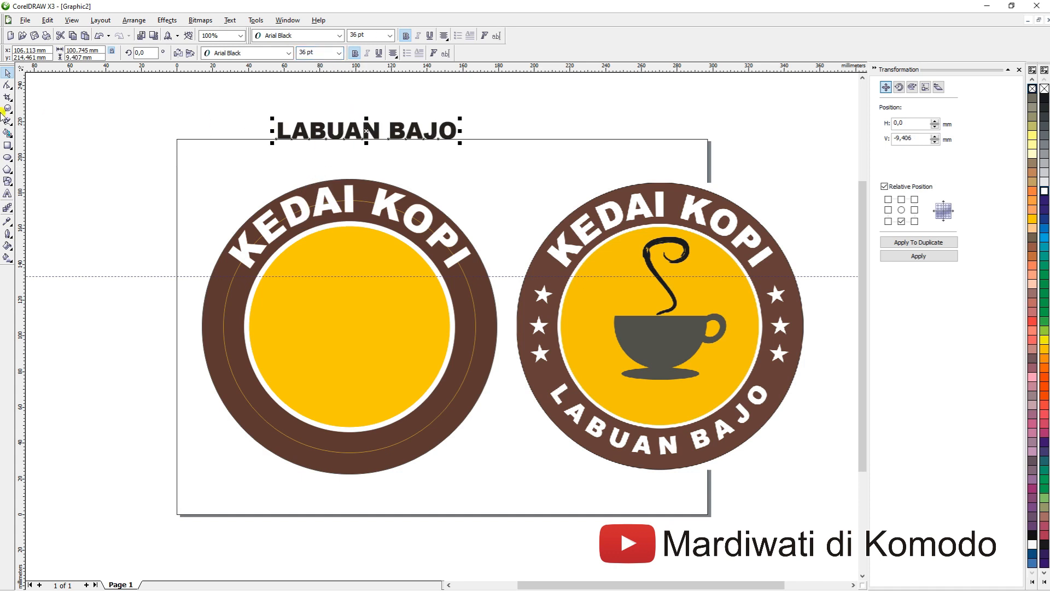
Colour the "LABUAN BAJO" text white over the yellow circle and fit it to the 141 mm circle path
{"action": "left_click_drag", "start_coordinate": [342, 130], "coordinate": [335, 366]}
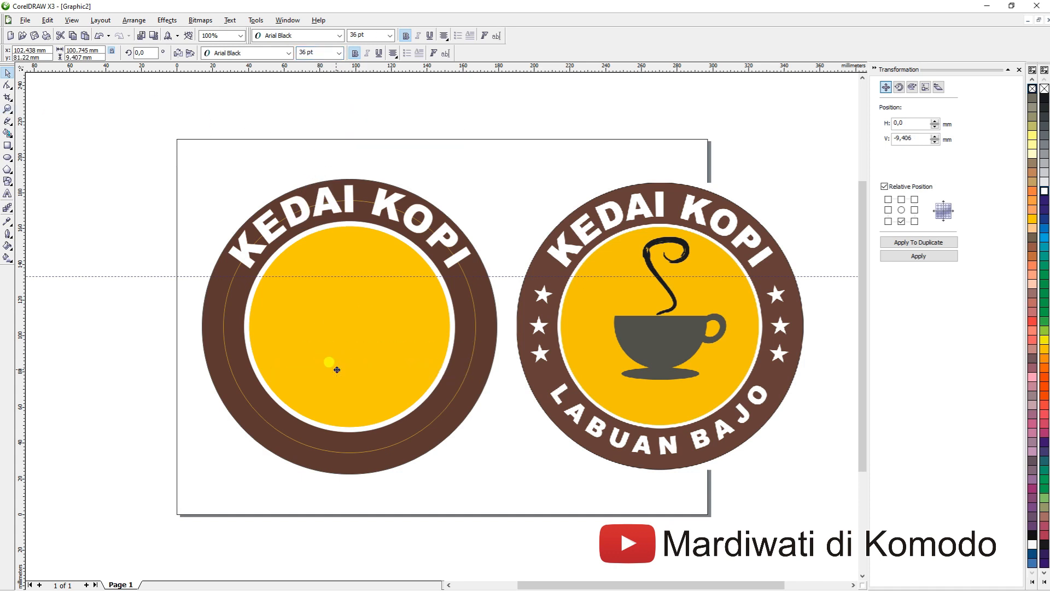
{"action": "left_click", "coordinate": [1045, 189]}
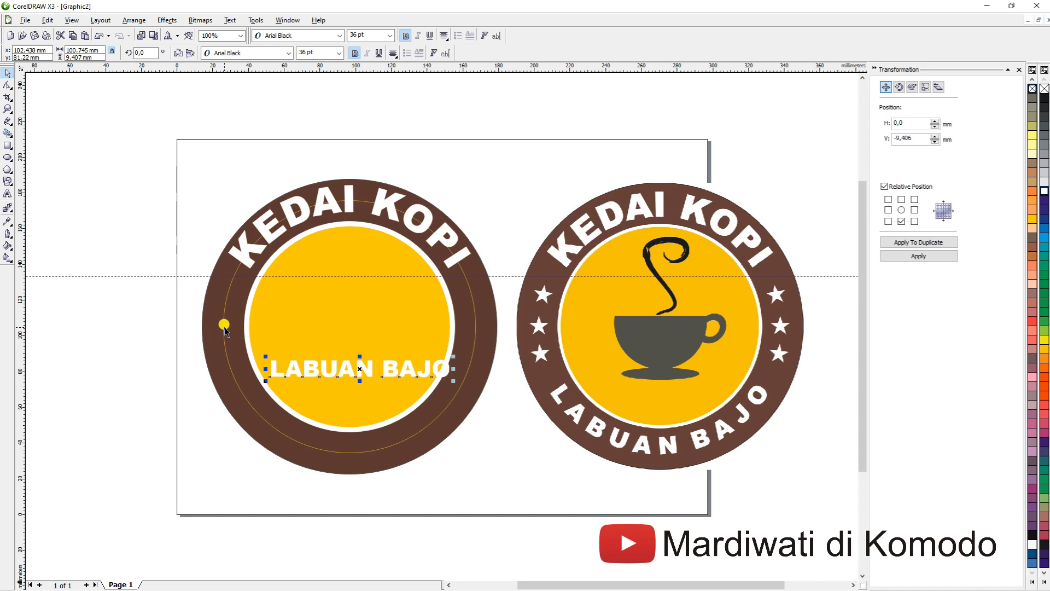
{"action": "left_click", "coordinate": [224, 327]}
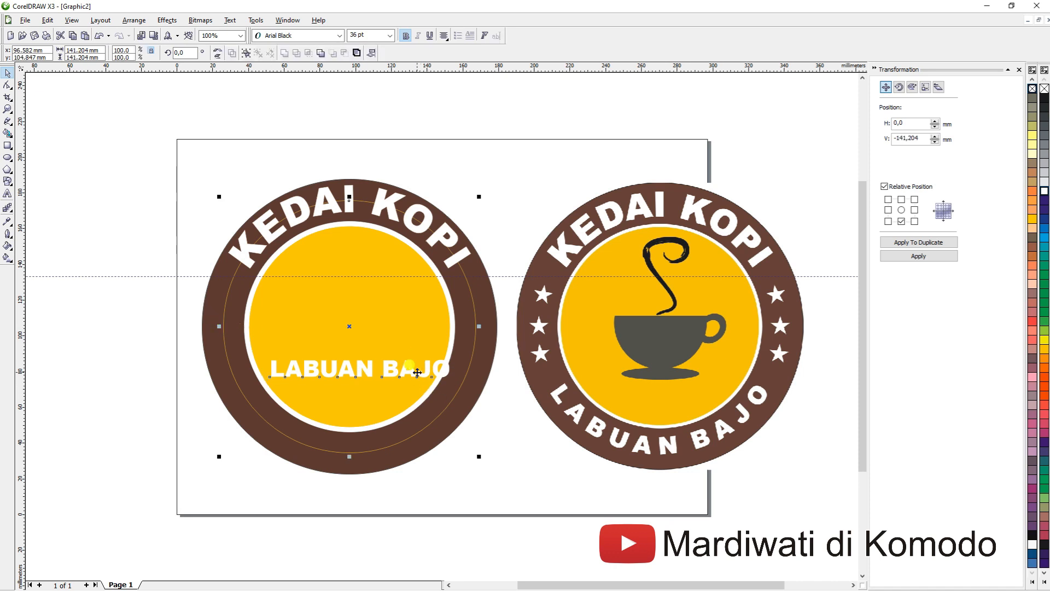
{"action": "left_click", "coordinate": [234, 21]}
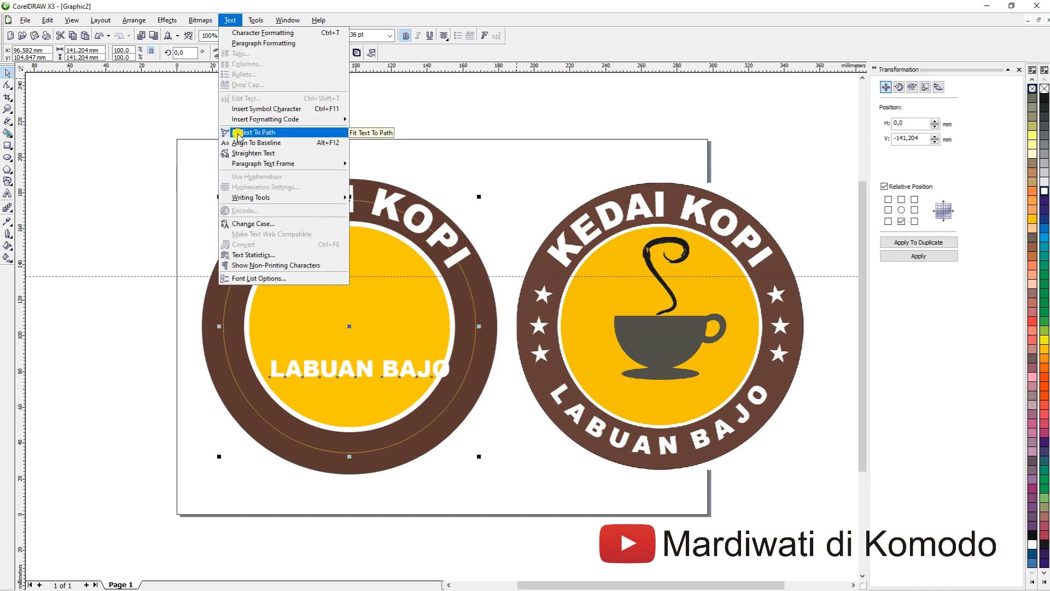
{"action": "left_click", "coordinate": [238, 133]}
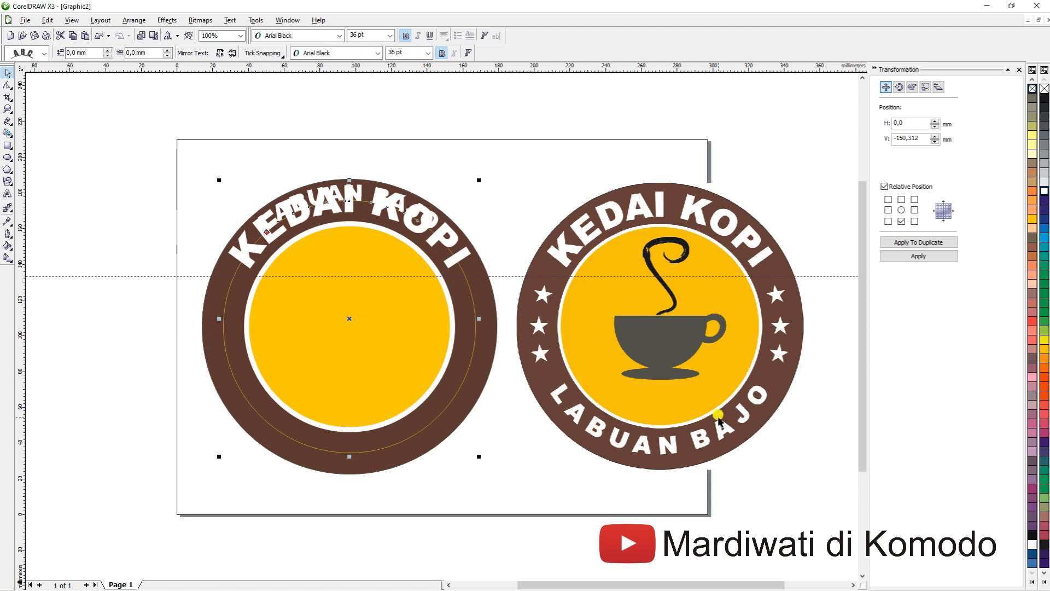
Mirror "LABUAN BAJO" horizontally and vertically on its path, and move it to the lower part of the brown ring, 3,175 mm off the path
{"action": "left_click", "coordinate": [219, 54]}
{"action": "left_click", "coordinate": [220, 54]}
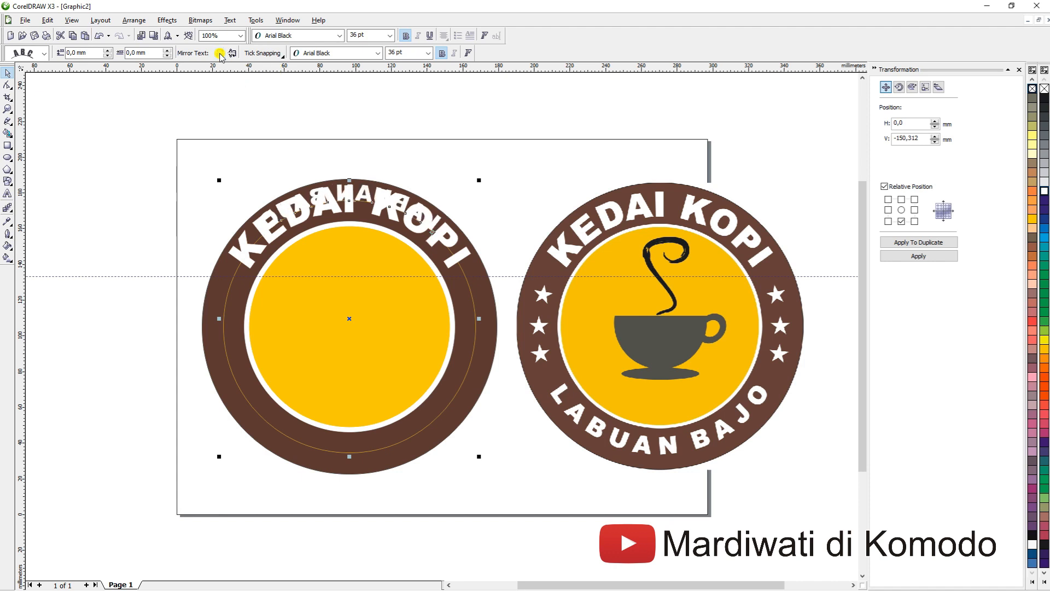
{"action": "left_click", "coordinate": [232, 54]}
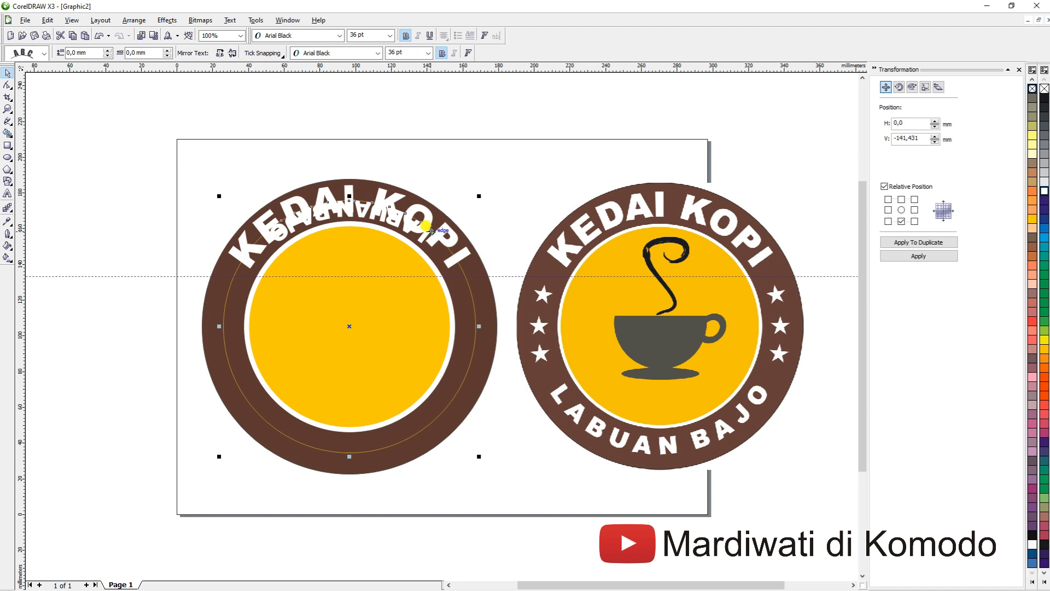
{"action": "left_click_drag", "start_coordinate": [426, 225], "coordinate": [263, 427]}
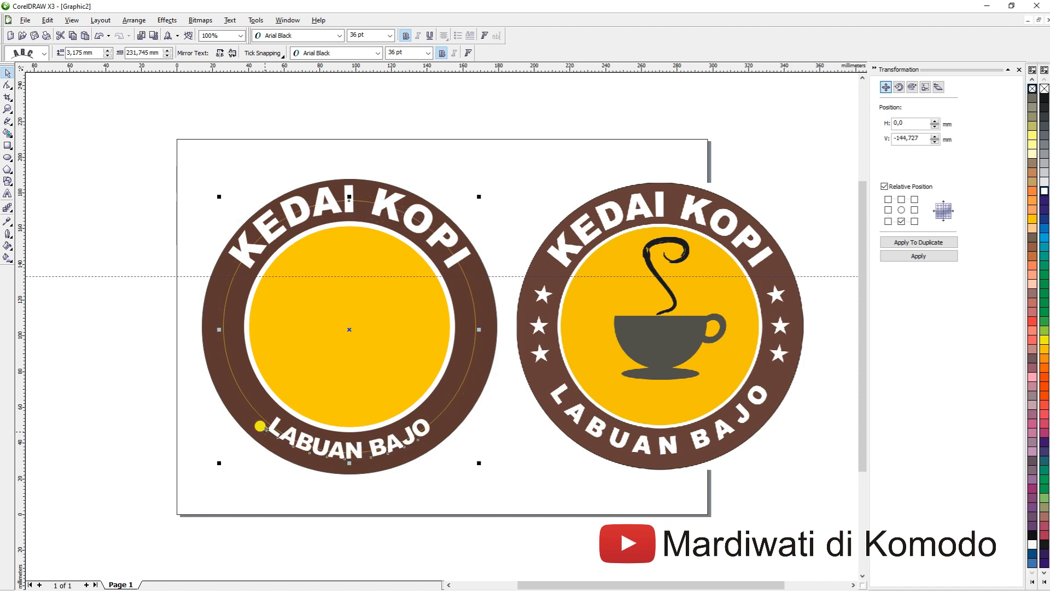
Place a horizontal guideline at about 73 mm and widen the letter spacing of "LABUAN BAJO" until its ends reach up near that line
{"action": "left_click_drag", "start_coordinate": [306, 66], "coordinate": [356, 382]}
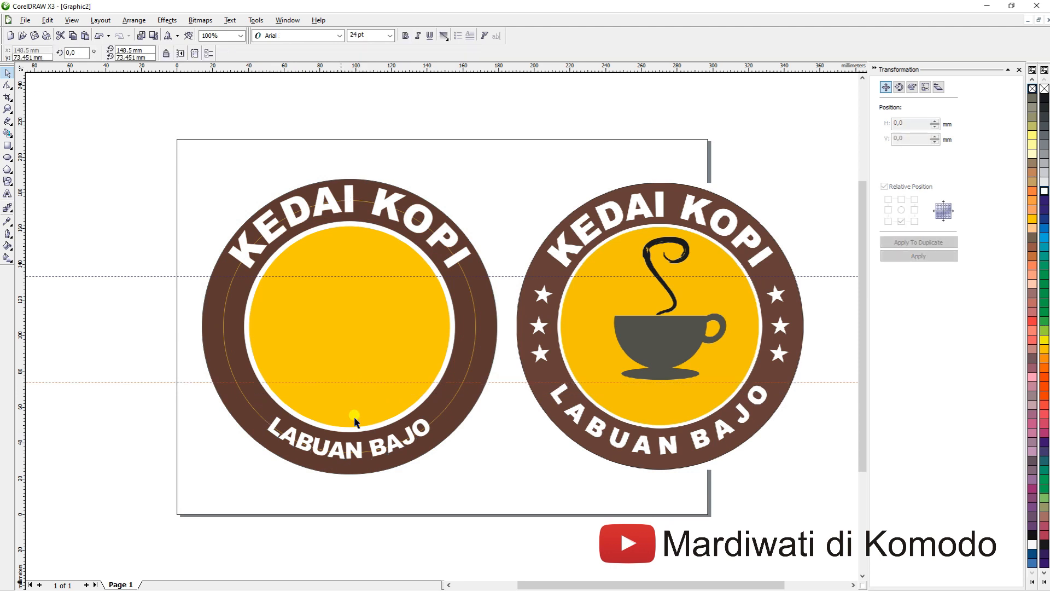
{"action": "left_click", "coordinate": [271, 424]}
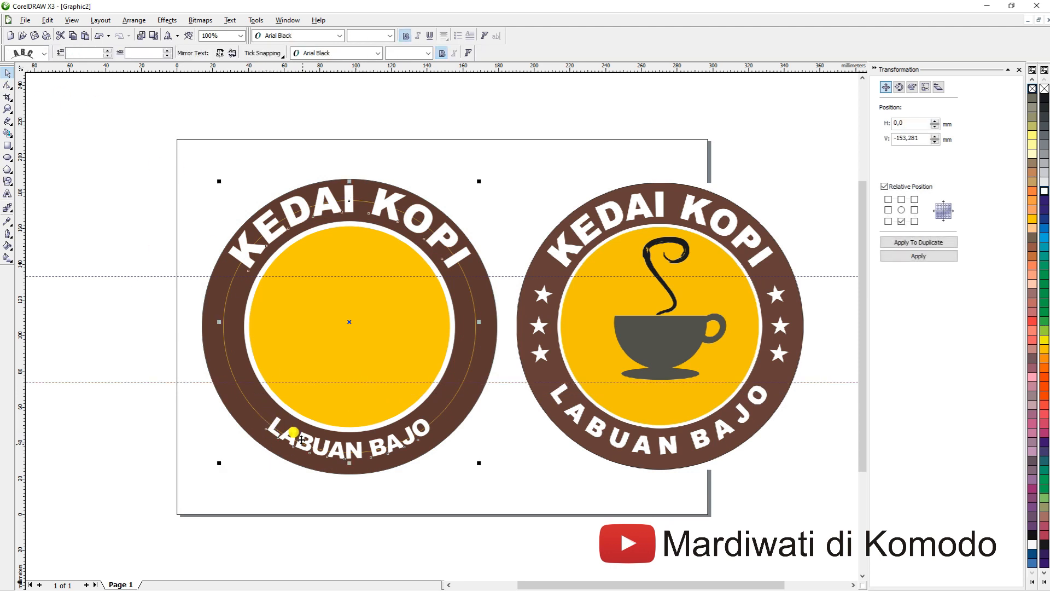
{"action": "left_click", "coordinate": [277, 421]}
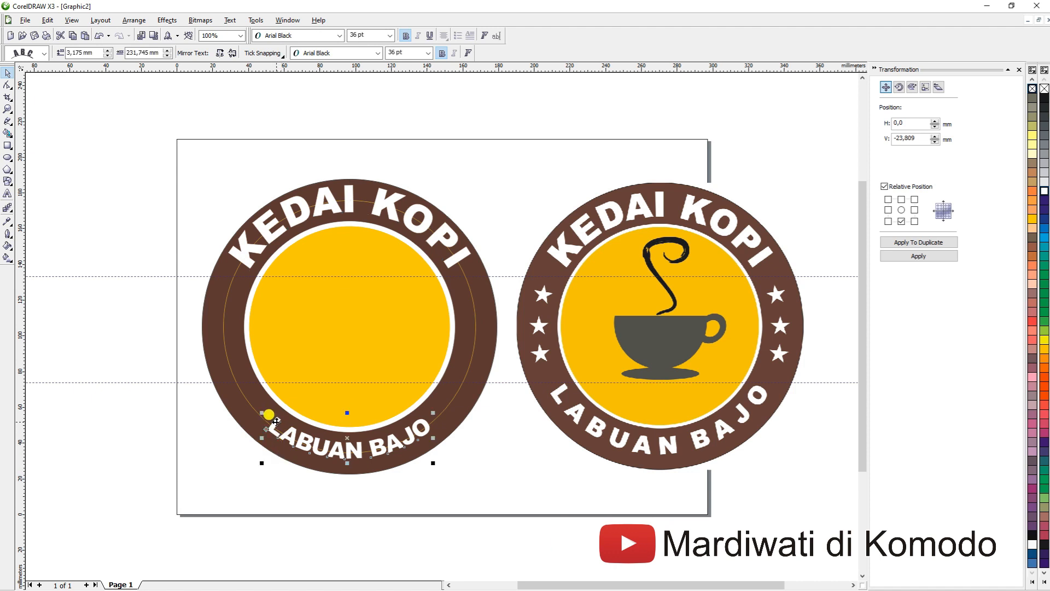
{"action": "left_click", "coordinate": [7, 85]}
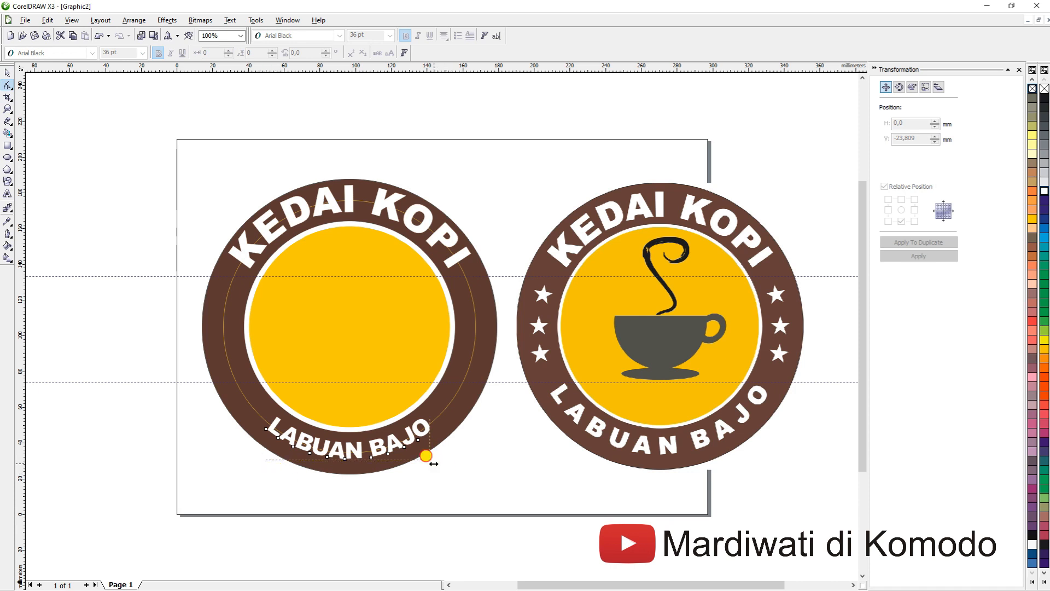
{"action": "left_click_drag", "start_coordinate": [431, 455], "coordinate": [462, 463]}
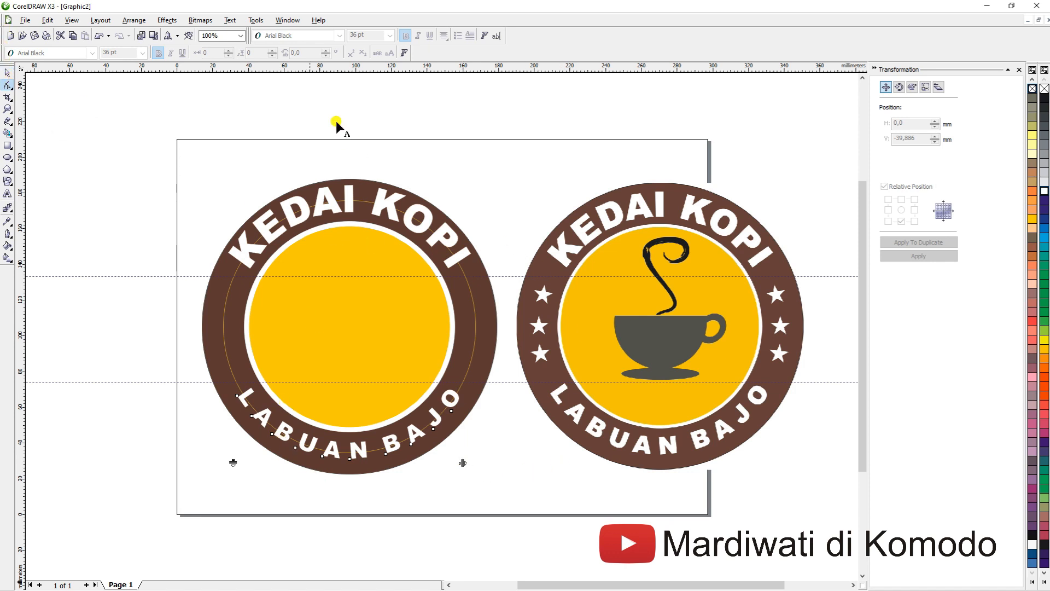
{"action": "left_click", "coordinate": [7, 73]}
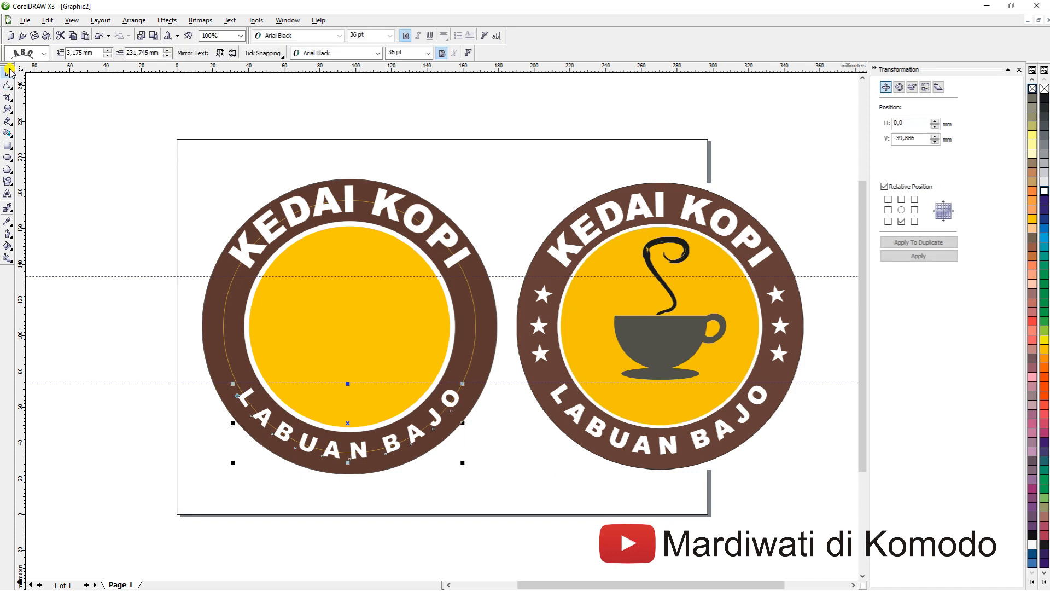
Set the "LABUAN BAJO" text to 40 pt and tighten its letter spacing so both ends sit just below the lower guideline
{"action": "left_click", "coordinate": [428, 53]}
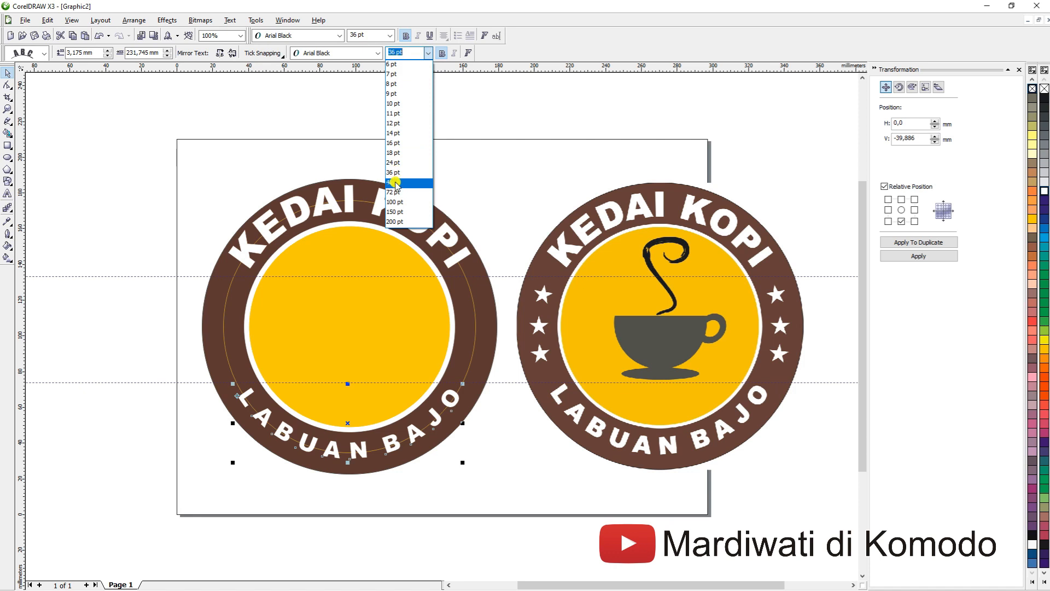
{"action": "type", "text": "4"}
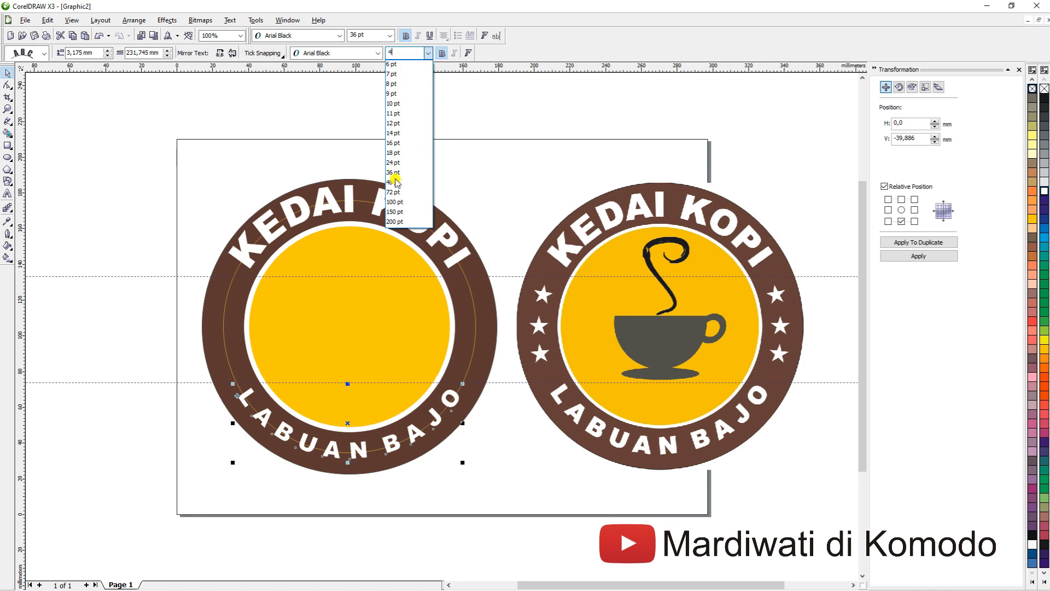
{"action": "type", "text": "0"}
{"action": "key", "text": "Return"}
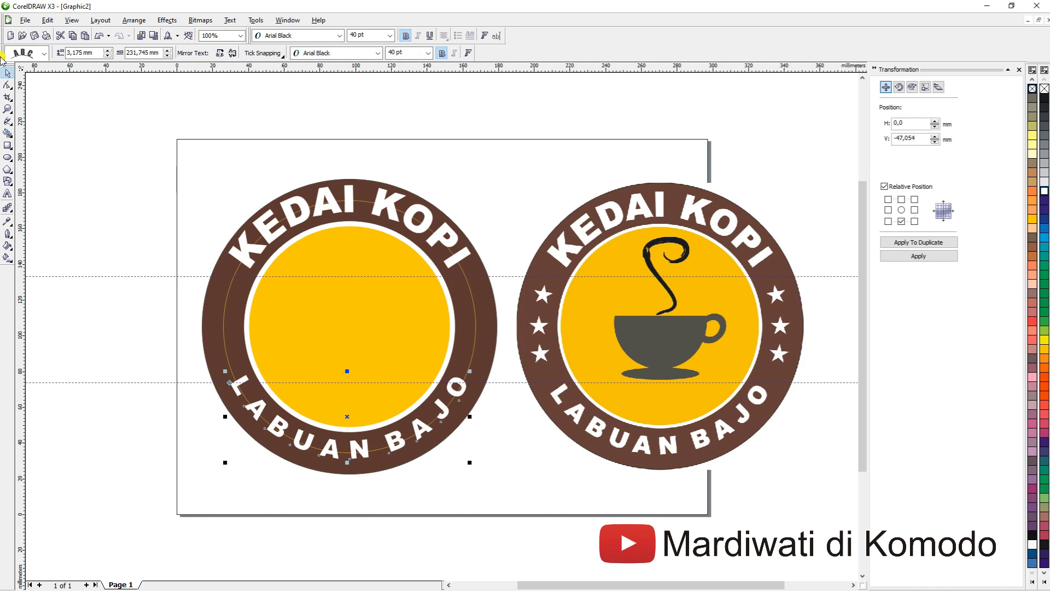
{"action": "left_click", "coordinate": [8, 85]}
{"action": "left_click_drag", "start_coordinate": [463, 468], "coordinate": [465, 463]}
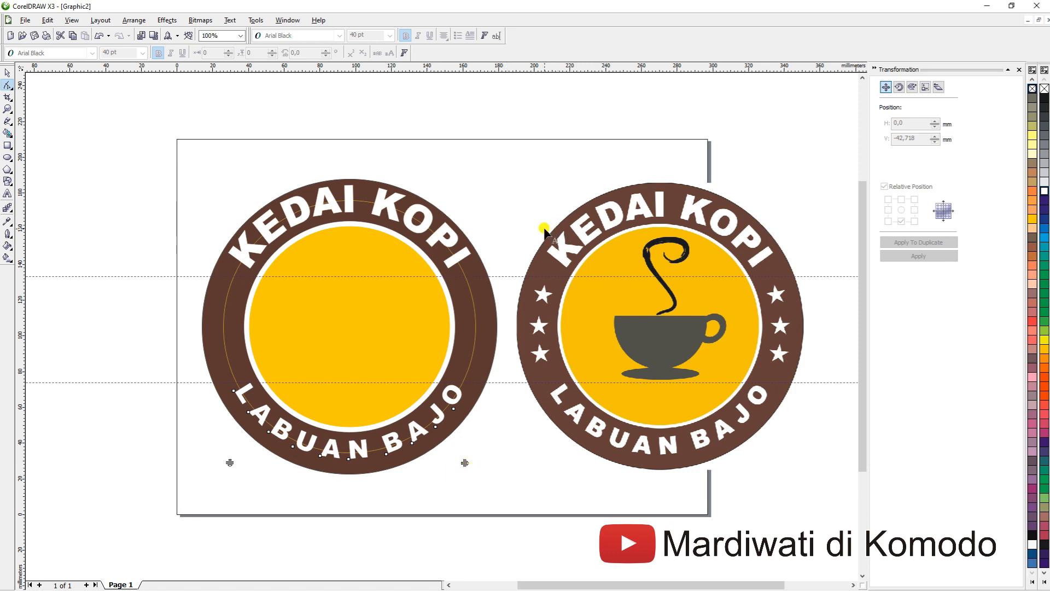
{"action": "left_click", "coordinate": [7, 73]}
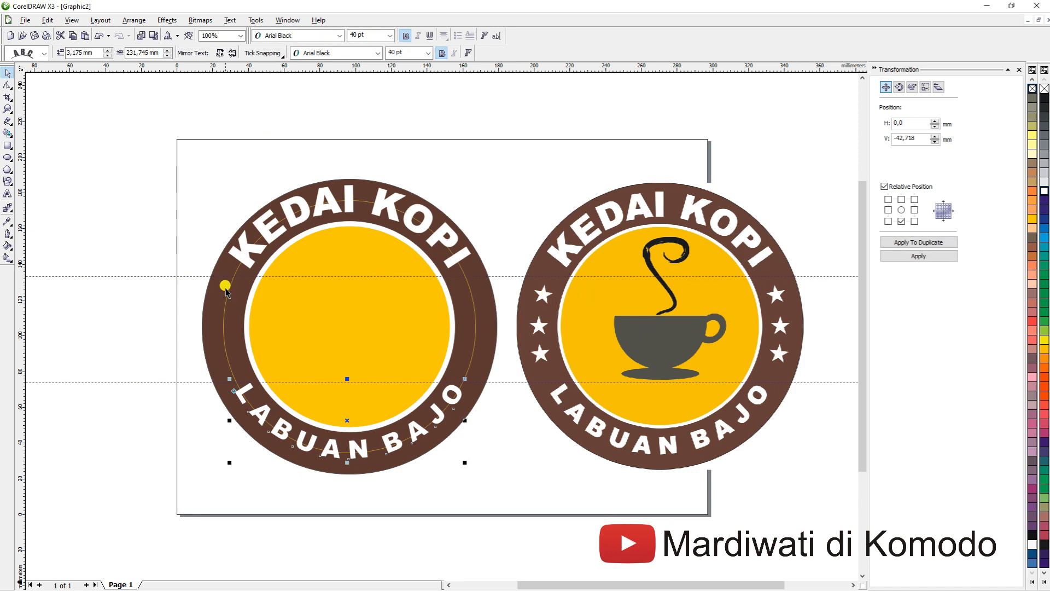
Draw a five-pointed star about 13 mm wide on the left side of the brown ring, below "KEDAI KOPI", and fill it white
{"action": "left_click", "coordinate": [12, 173]}
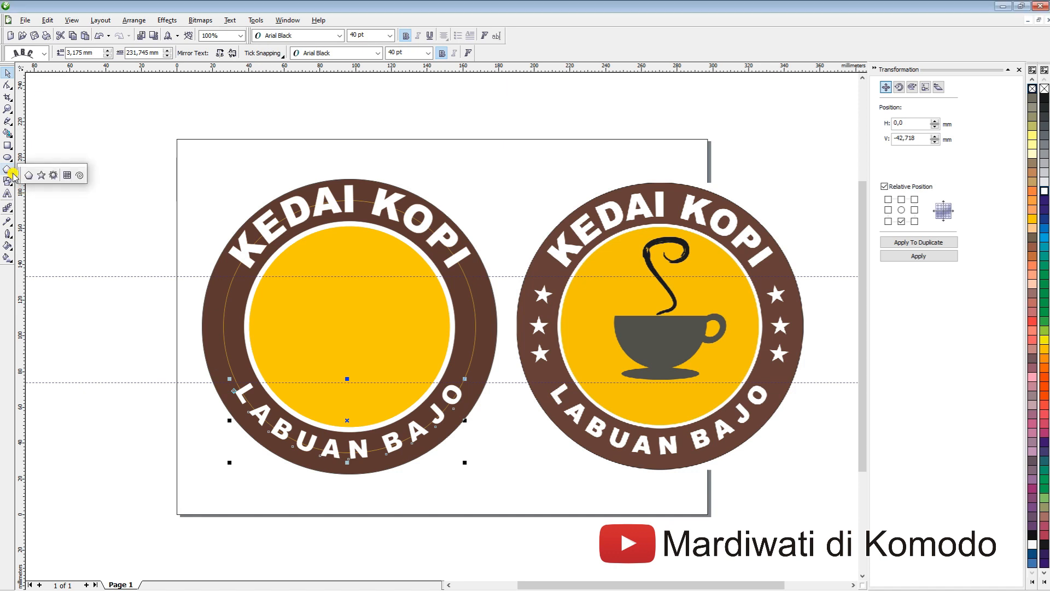
{"action": "left_click", "coordinate": [41, 176]}
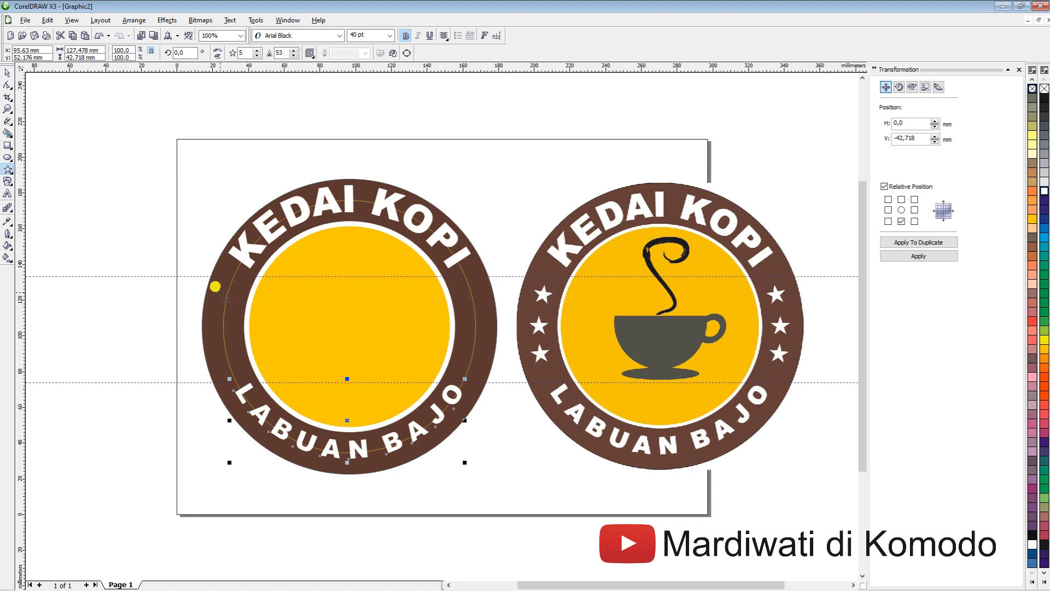
{"action": "left_click_drag", "start_coordinate": [217, 291], "coordinate": [241, 313]}
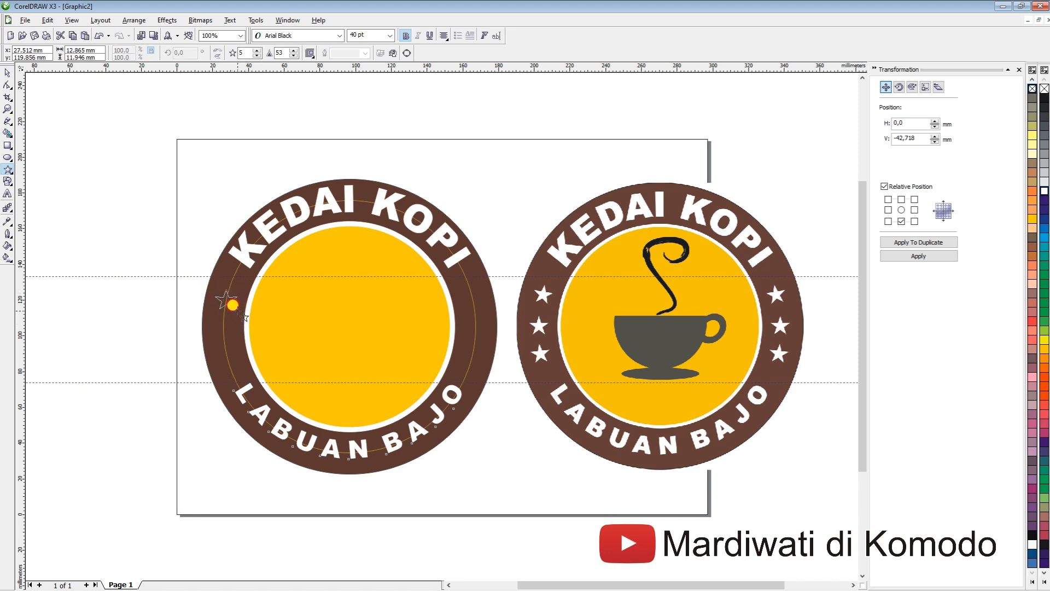
{"action": "mouse_move", "coordinate": [239, 313]}
{"action": "left_mouse_down"}
{"action": "mouse_move", "coordinate": [215, 278]}
{"action": "mouse_move", "coordinate": [251, 296]}
{"action": "mouse_move", "coordinate": [180, 300]}
{"action": "mouse_move", "coordinate": [257, 323]}
{"action": "mouse_move", "coordinate": [309, 313]}
{"action": "mouse_move", "coordinate": [236, 302]}
{"action": "mouse_move", "coordinate": [246, 317]}
{"action": "left_mouse_up"}
{"action": "left_click_drag", "start_coordinate": [234, 305], "coordinate": [234, 305]}
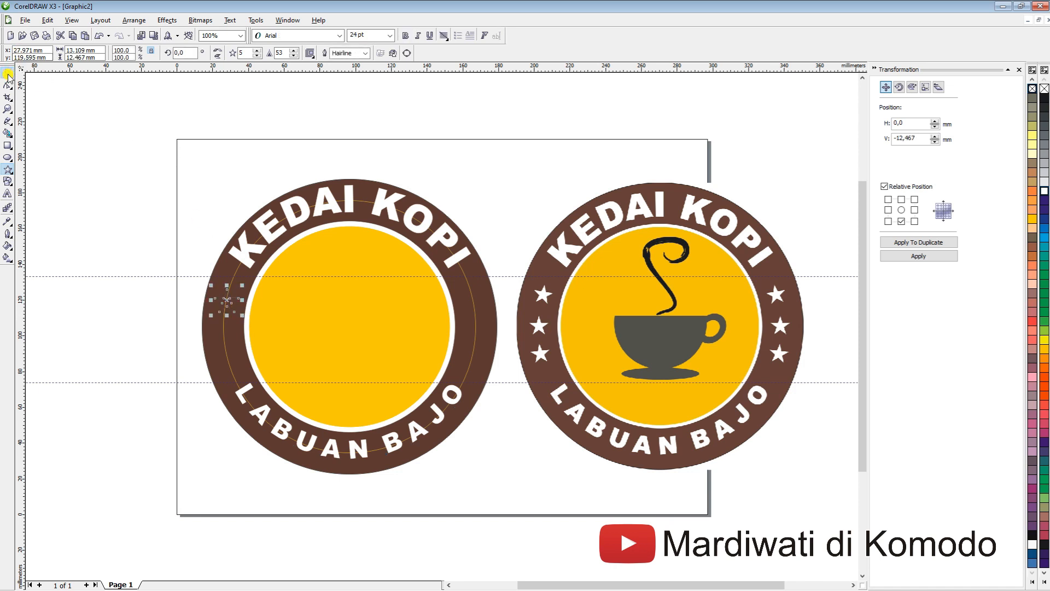
{"action": "left_click", "coordinate": [6, 72]}
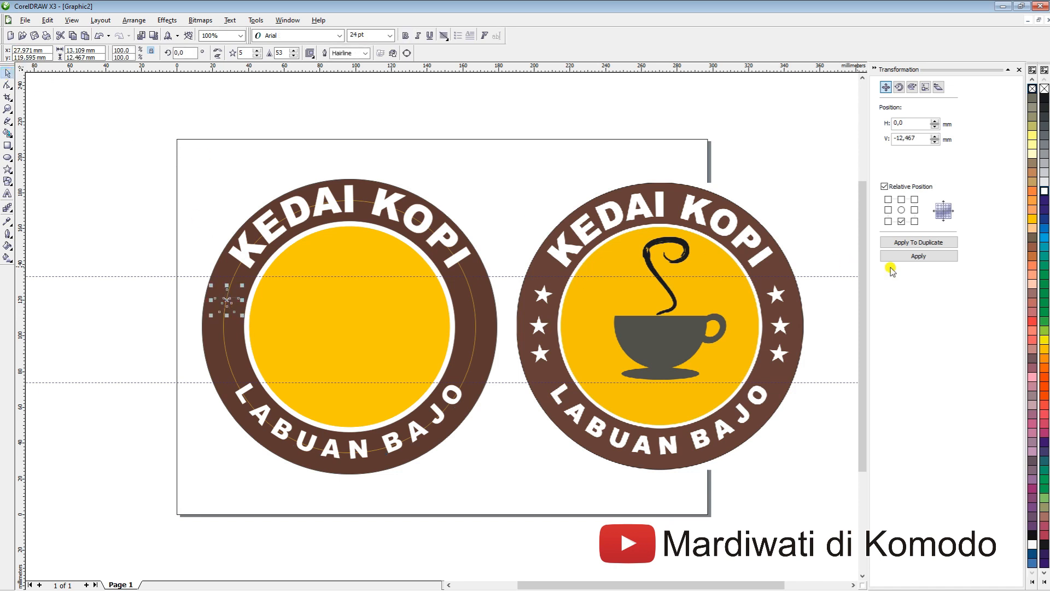
{"action": "left_click", "coordinate": [1044, 191]}
{"action": "left_click", "coordinate": [146, 152]}
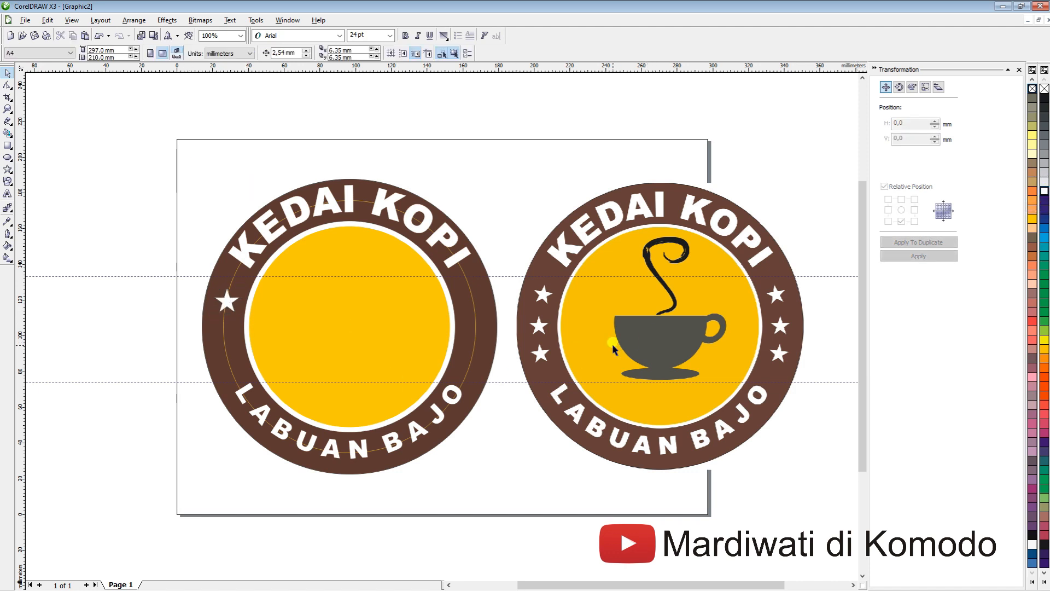
Duplicate the white star twice downward along the left side of the ring and rotate the lowest copy to about 11 degrees
{"action": "left_click", "coordinate": [227, 300]}
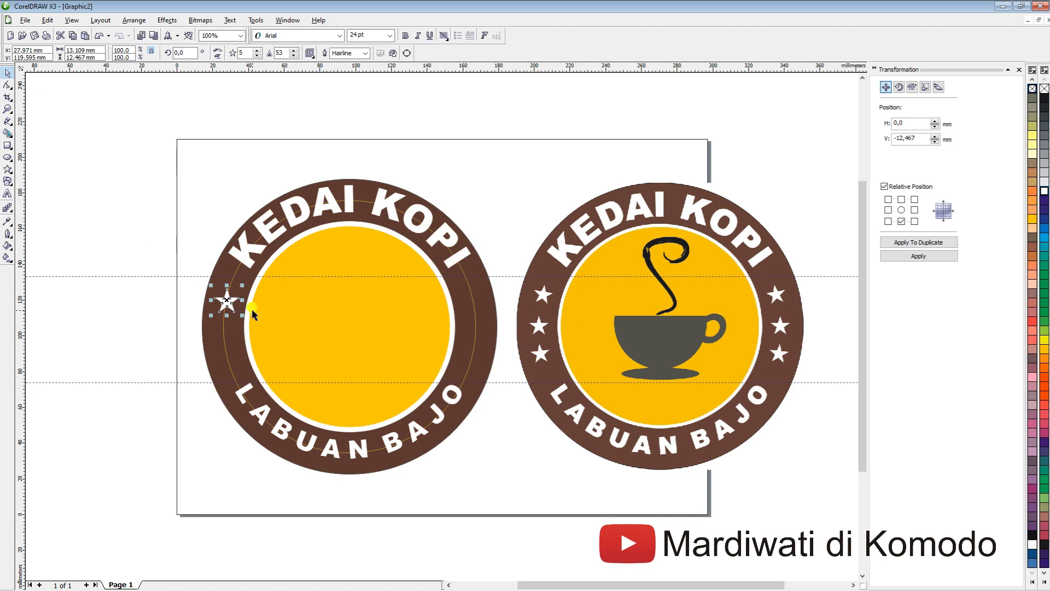
{"action": "left_click", "coordinate": [228, 302]}
{"action": "left_click_drag", "start_coordinate": [228, 302], "coordinate": [225, 332]}
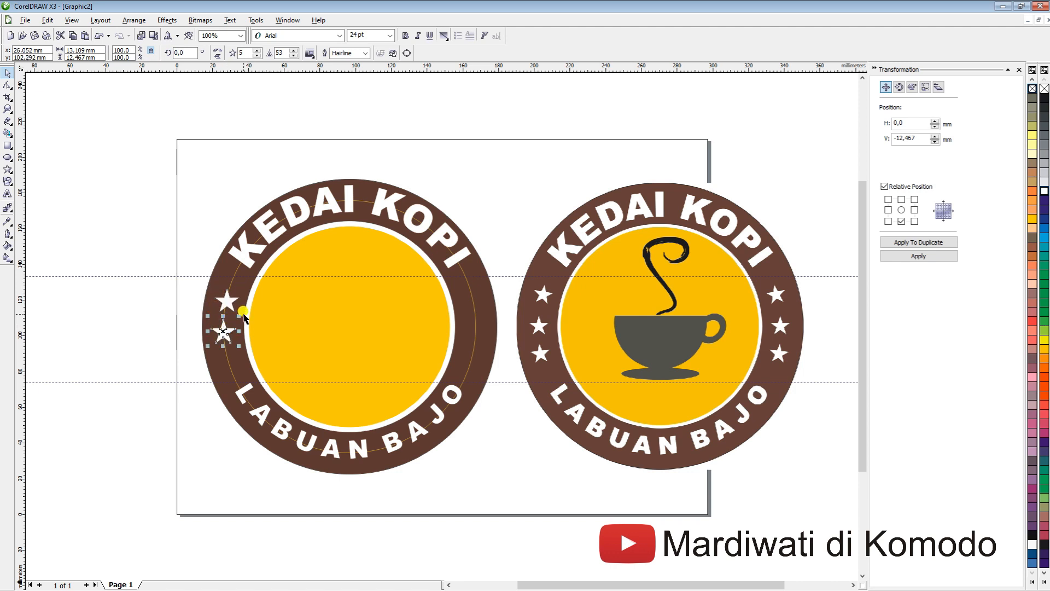
{"action": "left_click_drag", "start_coordinate": [224, 332], "coordinate": [248, 374]}
{"action": "left_click", "coordinate": [225, 359]}
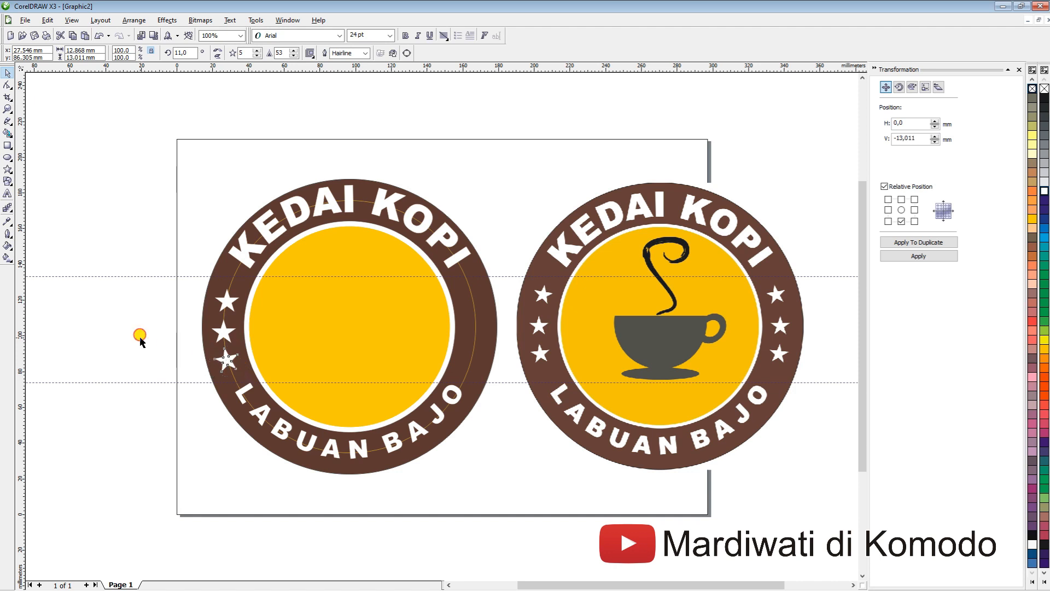
{"action": "left_click", "coordinate": [144, 341]}
Shift the upper and middle stars slightly upward so the three stars are evenly spaced along the ring's curve
{"action": "left_click", "coordinate": [227, 294]}
{"action": "left_click_drag", "start_coordinate": [226, 294], "coordinate": [228, 291]}
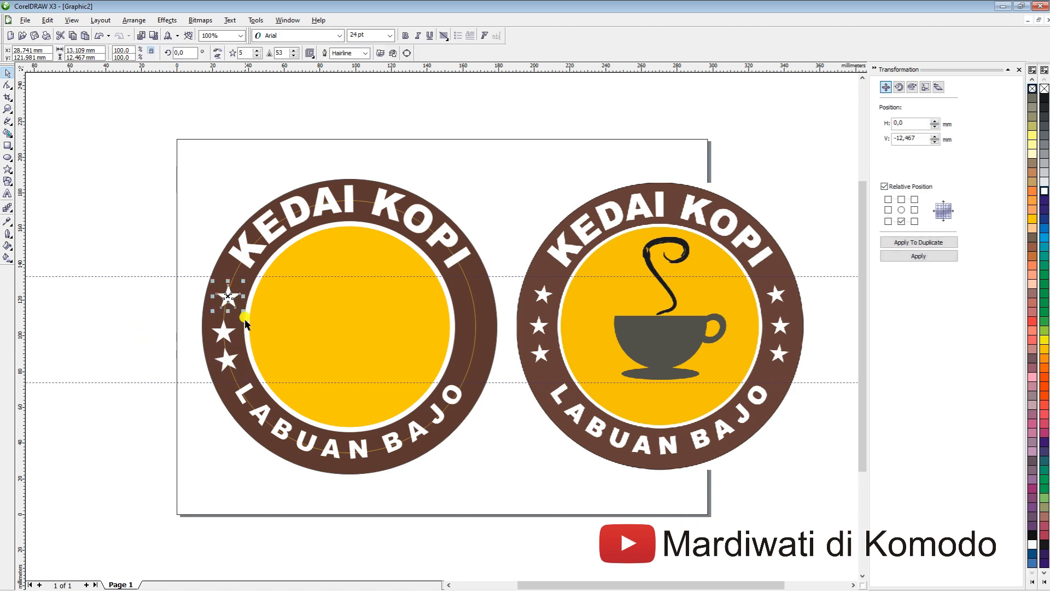
{"action": "left_click", "coordinate": [227, 296]}
{"action": "left_click_drag", "start_coordinate": [225, 331], "coordinate": [224, 322]}
{"action": "key", "text": "Escape"}
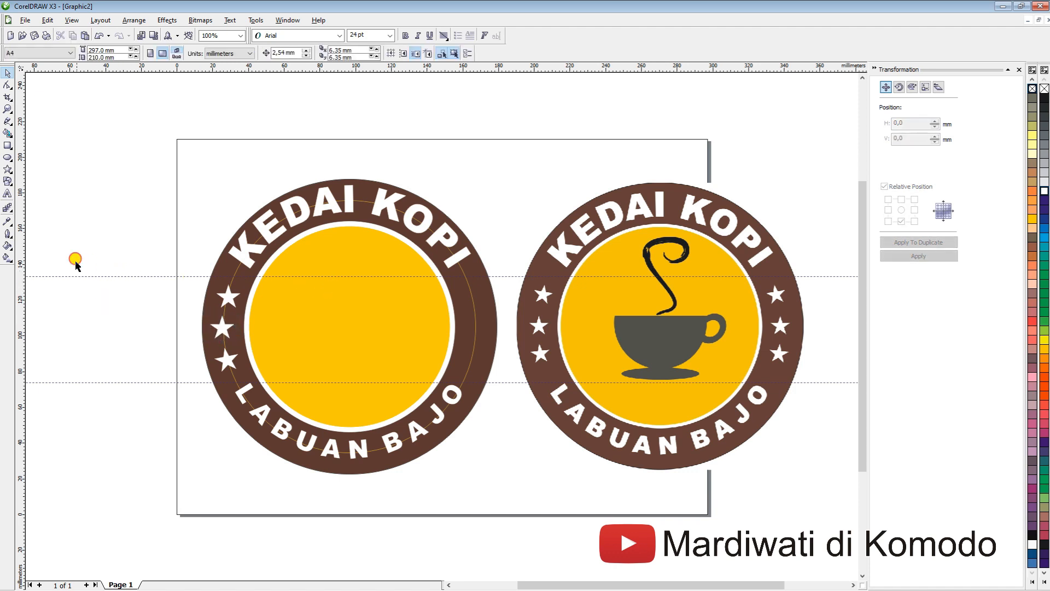
Group the three left stars, make a horizontally mirrored duplicate and move it to the matching place on the ring's right side
{"action": "left_click_drag", "start_coordinate": [75, 259], "coordinate": [264, 377]}
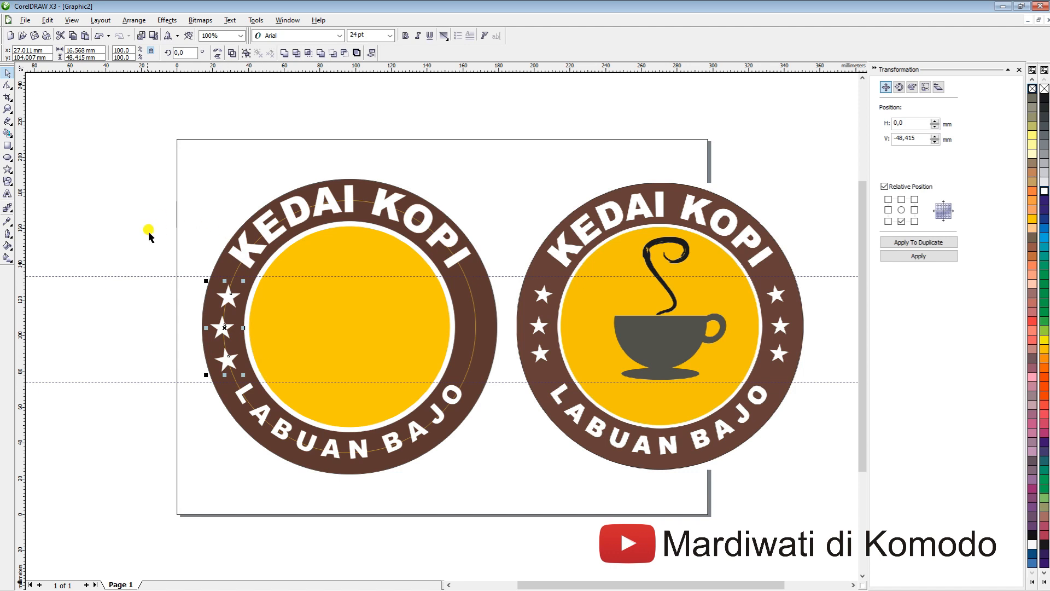
{"action": "left_click_drag", "start_coordinate": [121, 258], "coordinate": [263, 382]}
{"action": "left_click", "coordinate": [246, 54]}
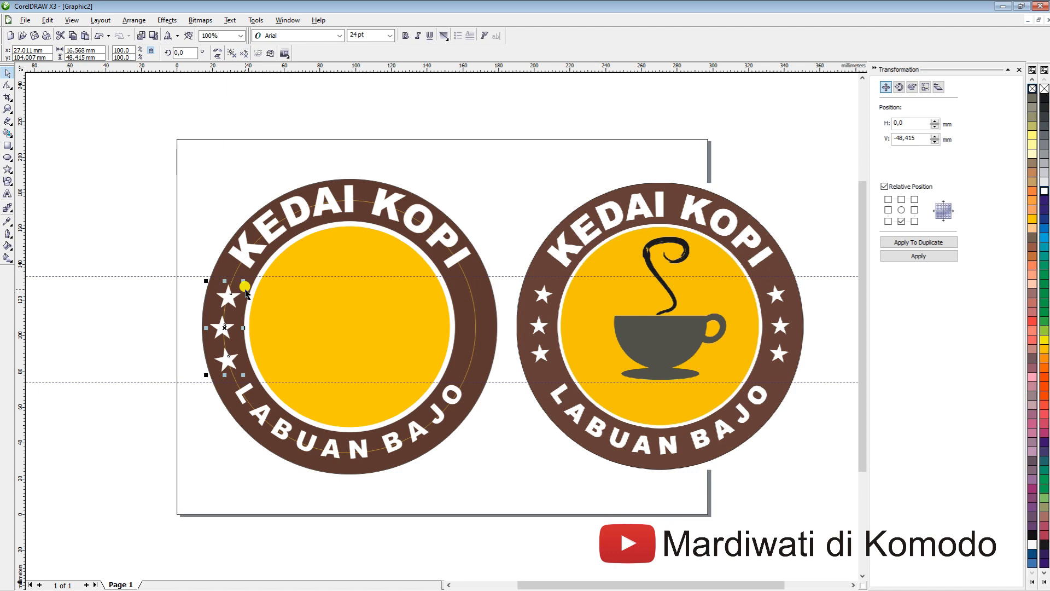
{"action": "left_click", "coordinate": [217, 52]}
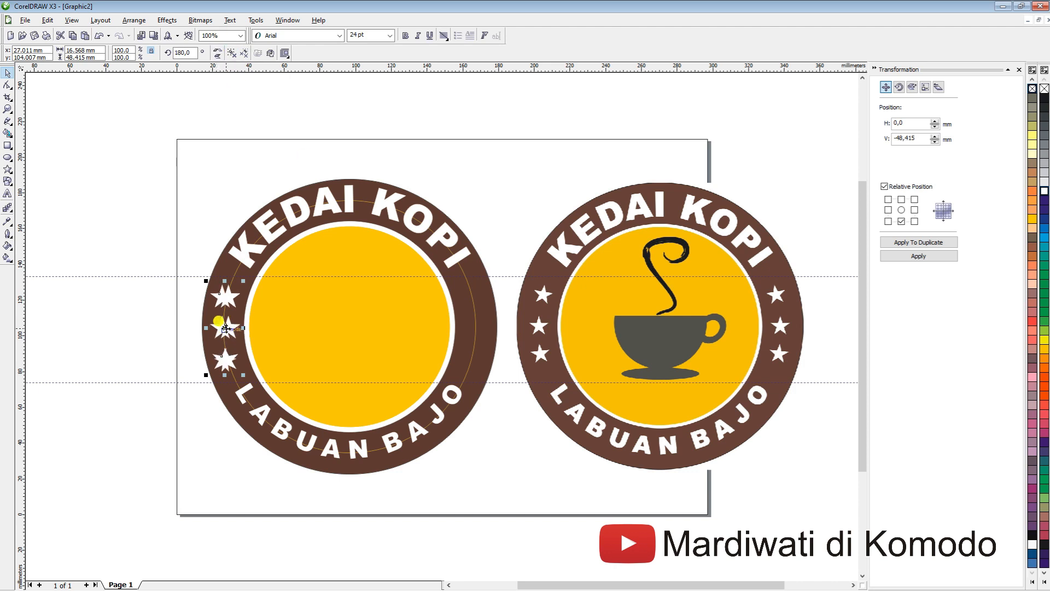
{"action": "left_click_drag", "start_coordinate": [224, 328], "coordinate": [472, 340]}
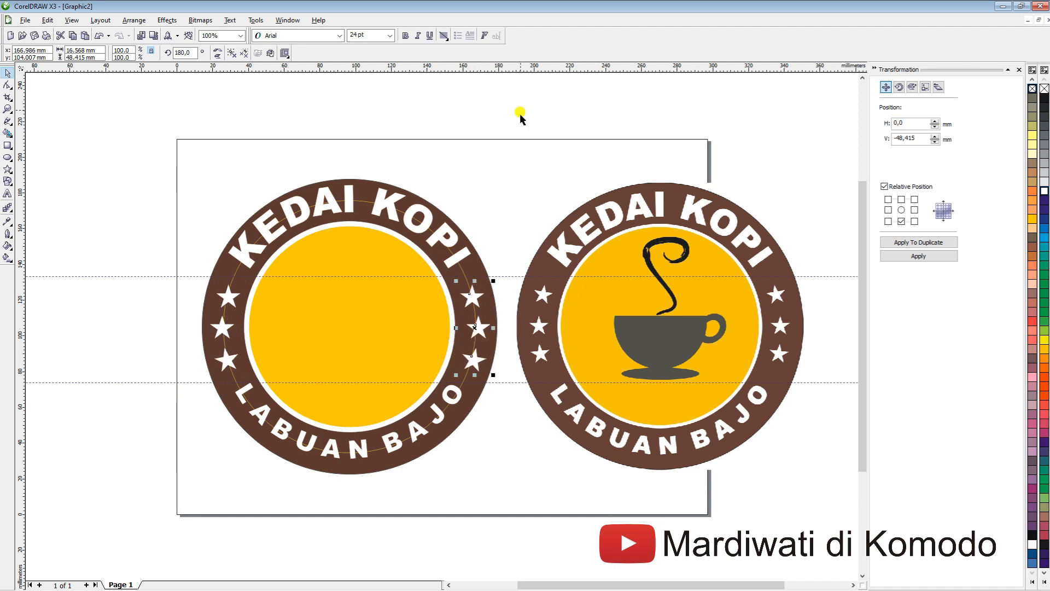
{"action": "left_click", "coordinate": [535, 145]}
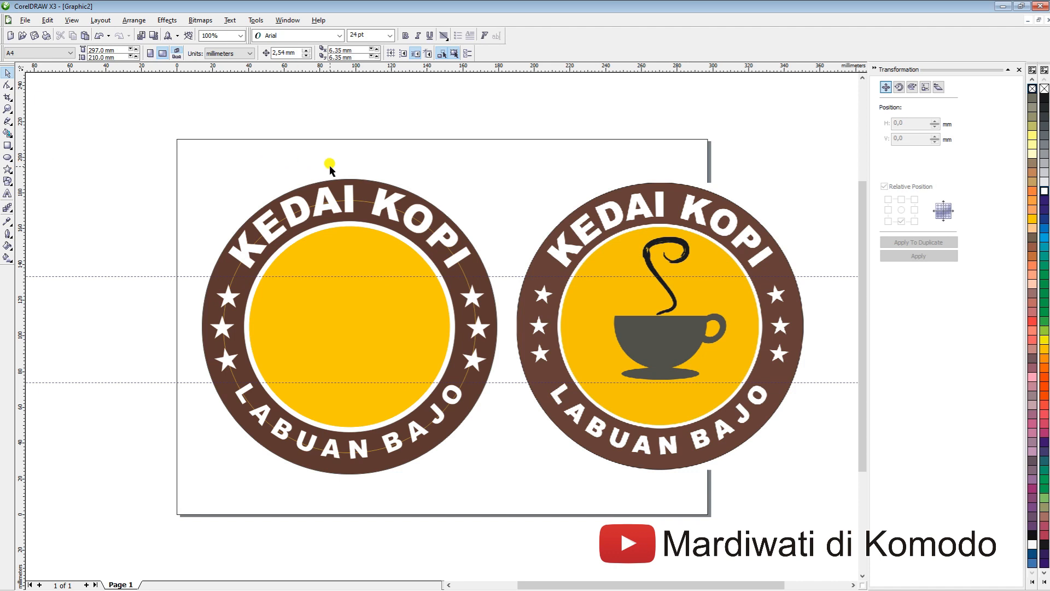
Draw a circle about 49 mm in diameter inside the yellow circle and move it near the logo's centre
{"action": "left_click", "coordinate": [7, 159]}
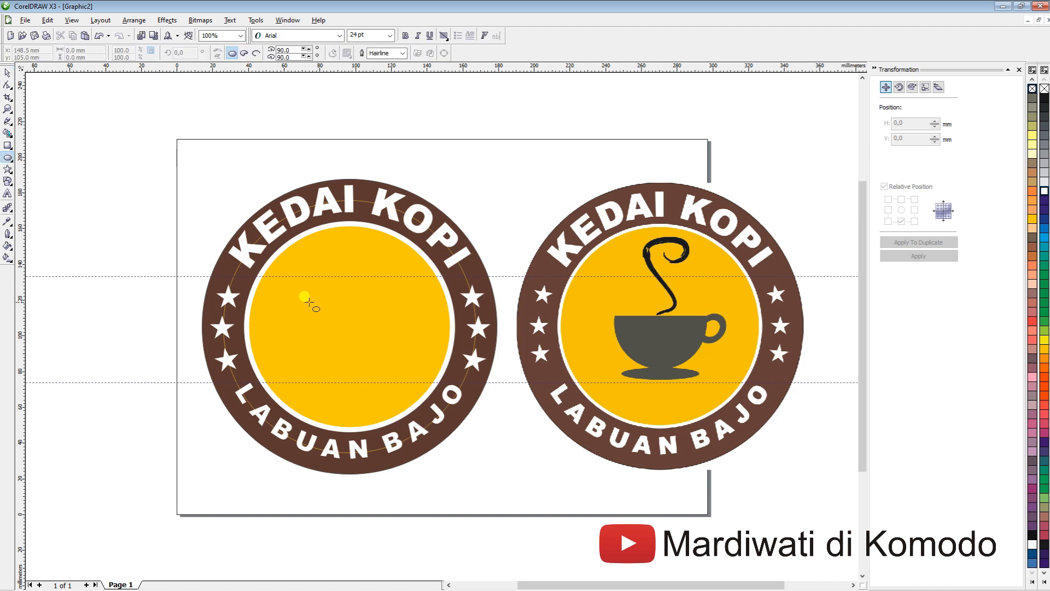
{"action": "left_click_drag", "start_coordinate": [300, 293], "coordinate": [386, 382]}
{"action": "left_click", "coordinate": [7, 71]}
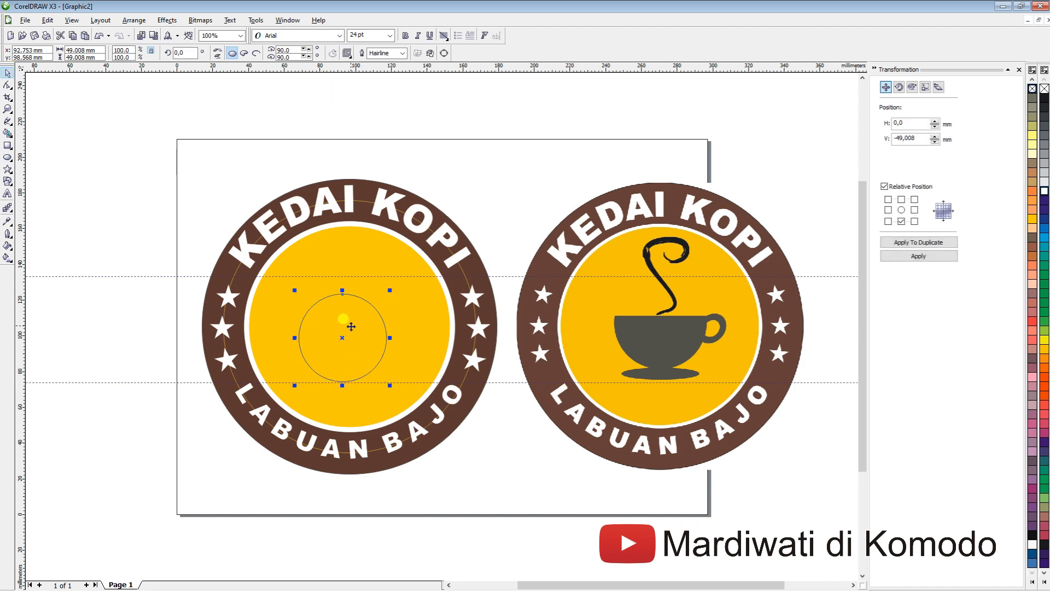
{"action": "left_click_drag", "start_coordinate": [343, 322], "coordinate": [350, 314]}
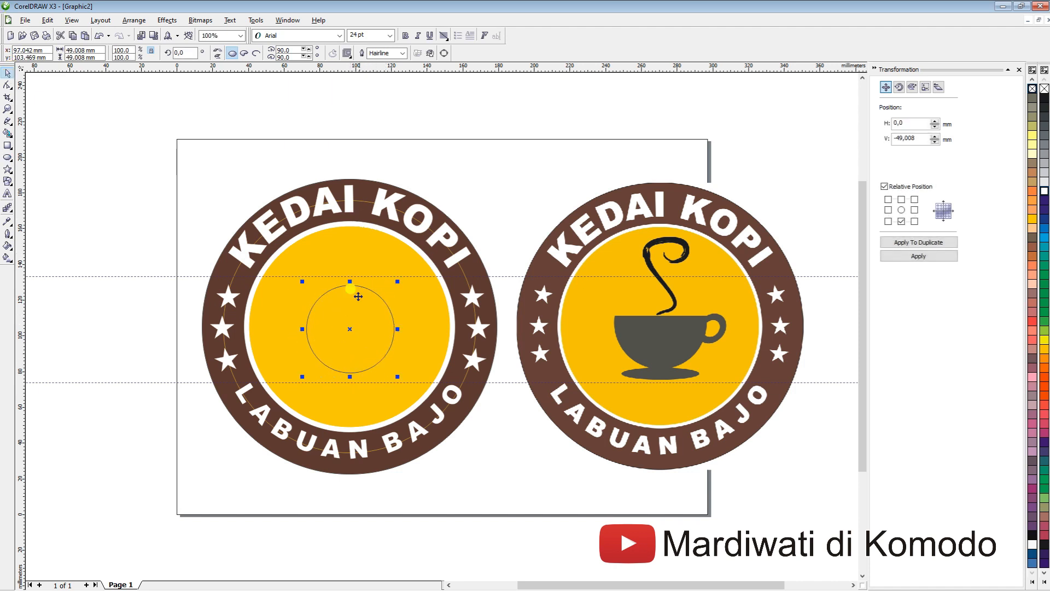
Centre the 49 mm circle horizontally and vertically on the logo's larger circle
{"action": "left_click", "coordinate": [117, 217]}
{"action": "left_click", "coordinate": [360, 299]}
{"action": "left_click", "coordinate": [341, 244]}
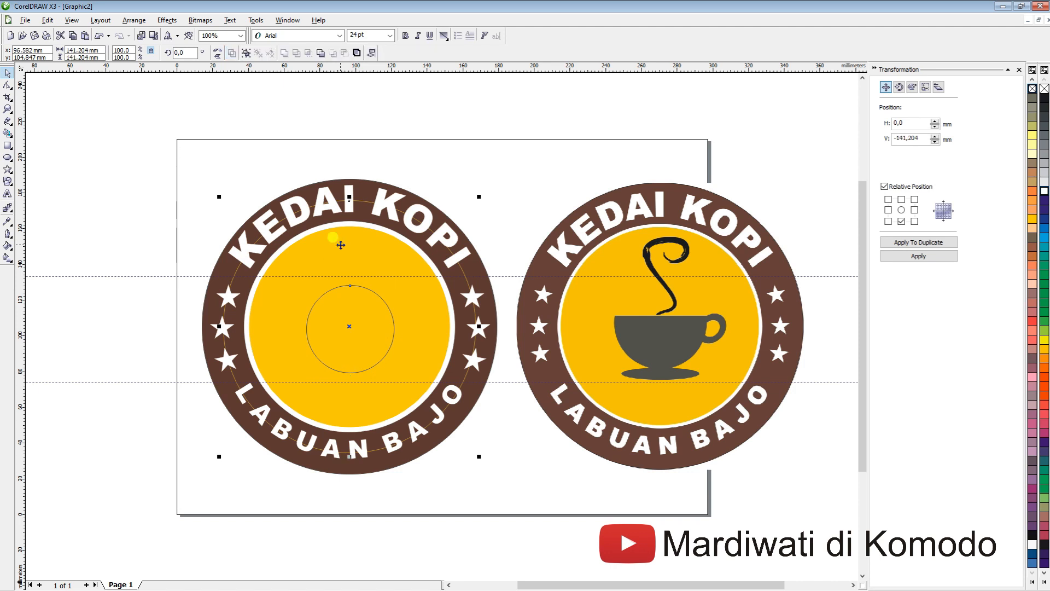
{"action": "left_click", "coordinate": [371, 53]}
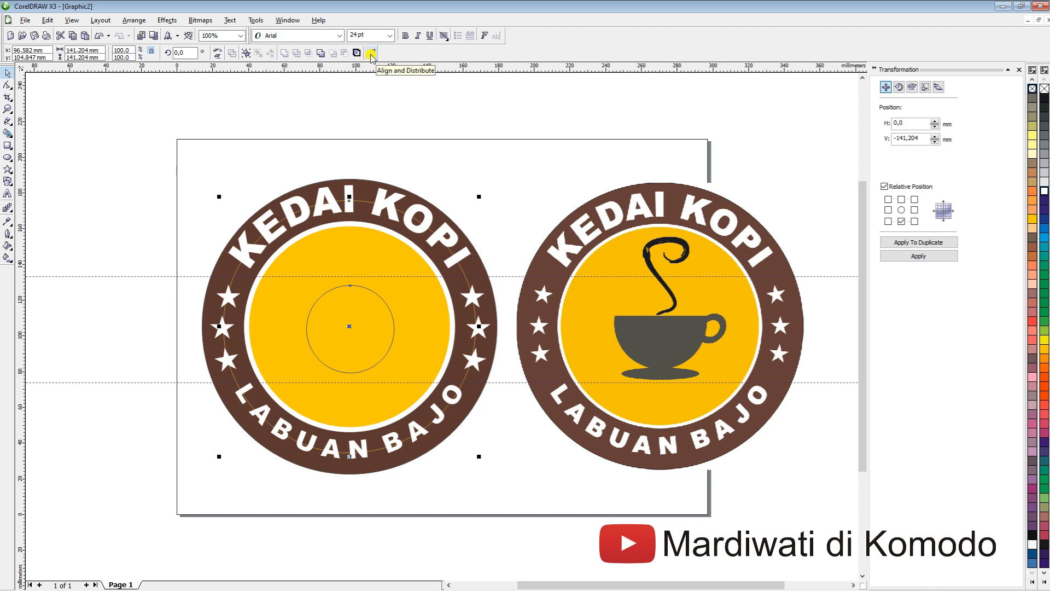
{"action": "left_click", "coordinate": [370, 55]}
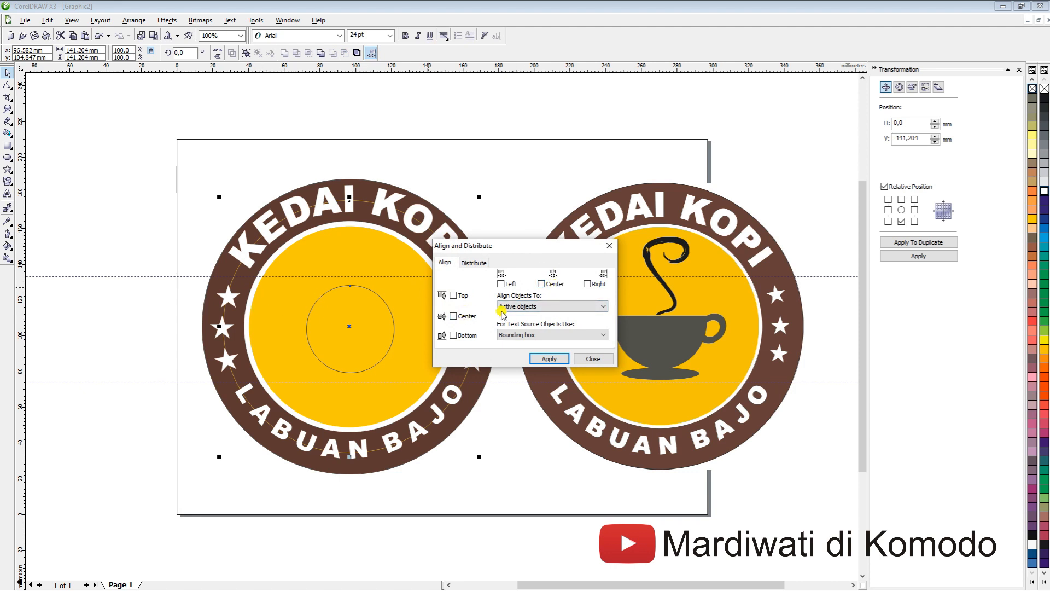
{"action": "left_click", "coordinate": [557, 286]}
{"action": "left_click", "coordinate": [463, 315]}
{"action": "left_click", "coordinate": [549, 358]}
{"action": "left_click", "coordinate": [593, 359]}
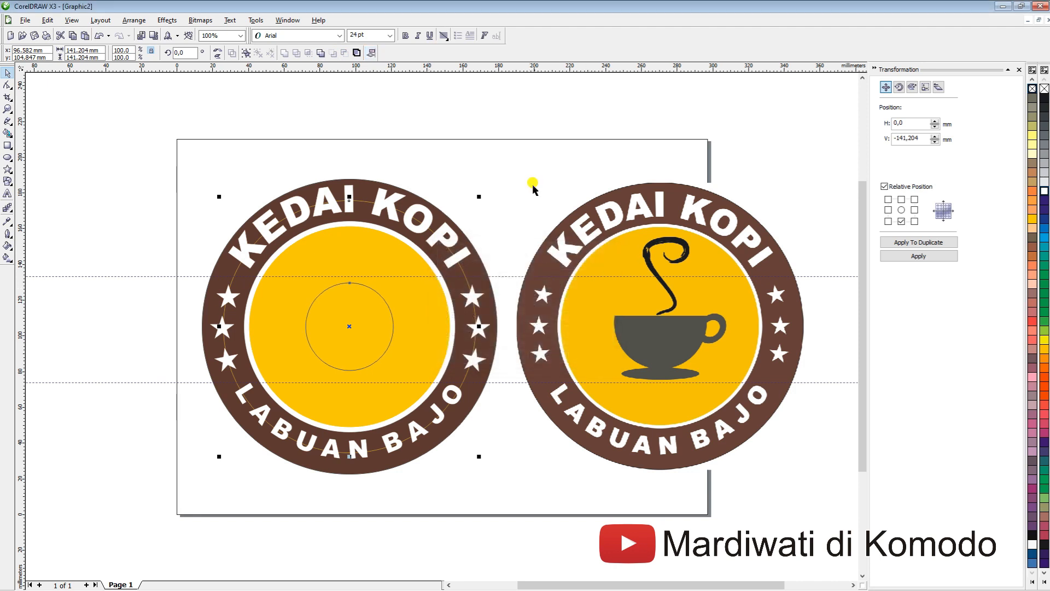
{"action": "left_click", "coordinate": [530, 181]}
{"action": "left_click", "coordinate": [369, 293]}
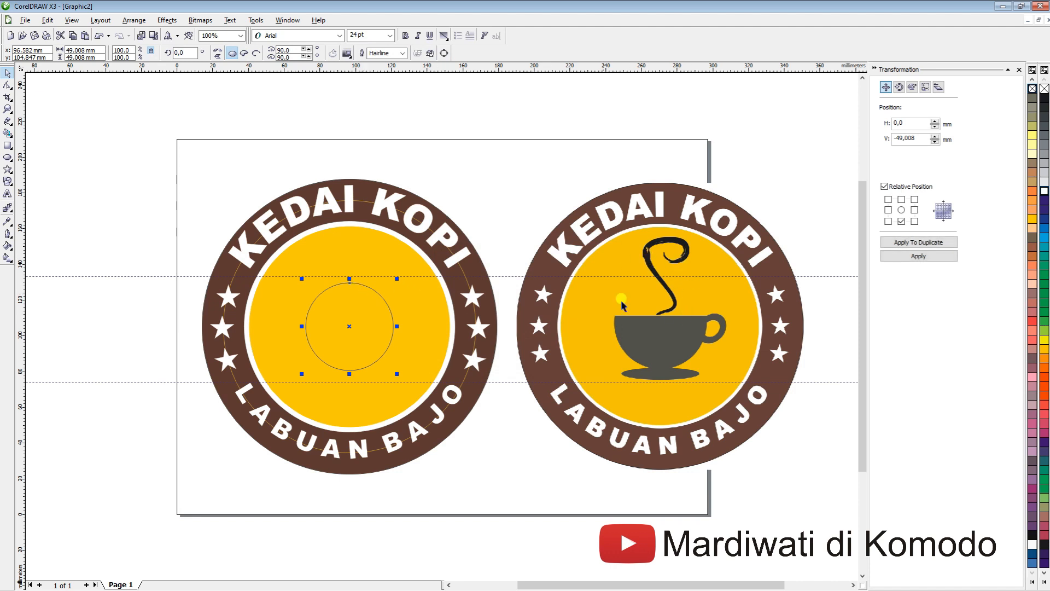
Draw a rectangle about 76.6 by 26 mm covering the upper part of the centred circle
{"action": "left_click", "coordinate": [8, 146]}
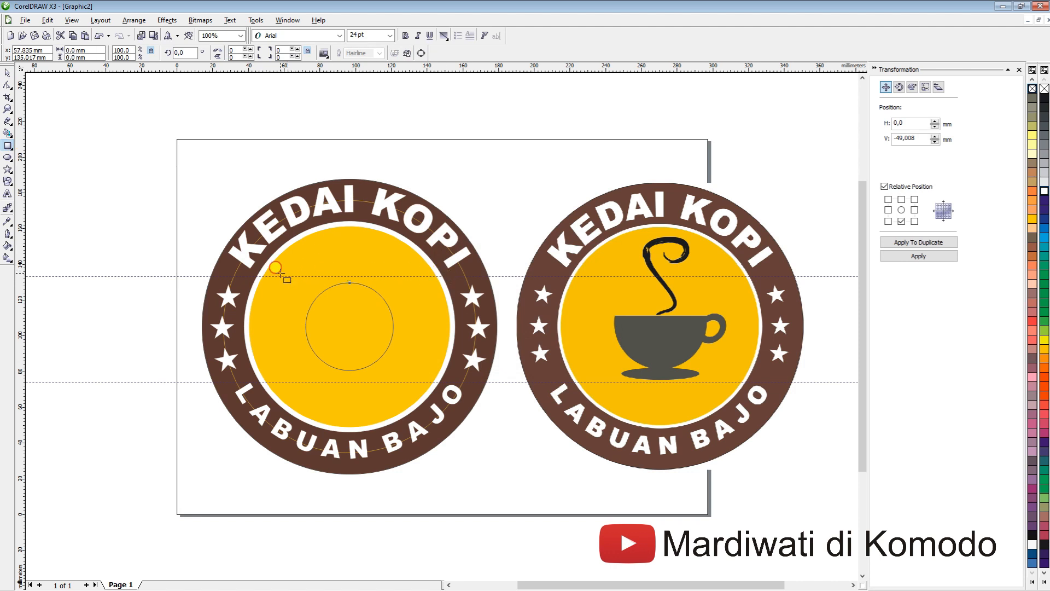
{"action": "left_click_drag", "start_coordinate": [280, 274], "coordinate": [419, 319]}
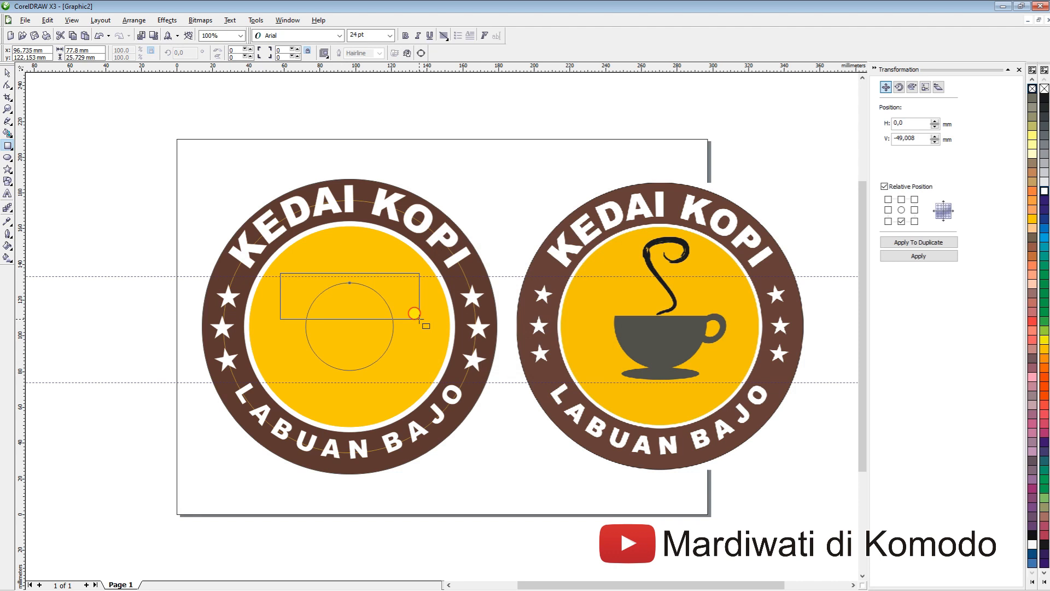
{"action": "mouse_move", "coordinate": [419, 319]}
{"action": "left_mouse_down"}
{"action": "mouse_move", "coordinate": [347, 301]}
{"action": "mouse_move", "coordinate": [375, 295]}
{"action": "mouse_move", "coordinate": [413, 307]}
{"action": "mouse_move", "coordinate": [333, 296]}
{"action": "mouse_move", "coordinate": [417, 312]}
{"action": "left_mouse_up"}
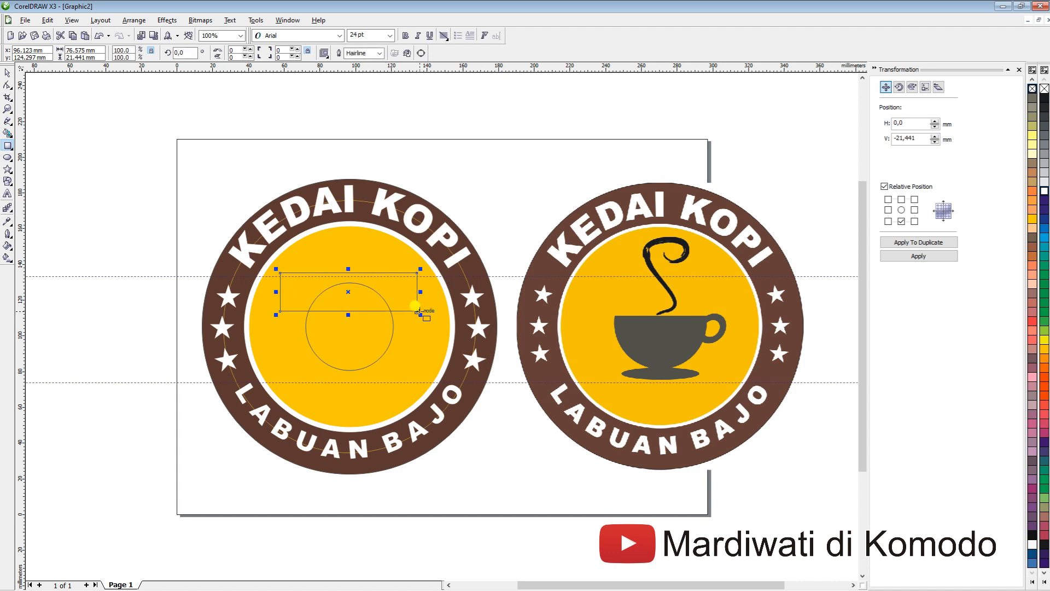
{"action": "left_click", "coordinate": [7, 72]}
{"action": "left_click_drag", "start_coordinate": [349, 312], "coordinate": [353, 319]}
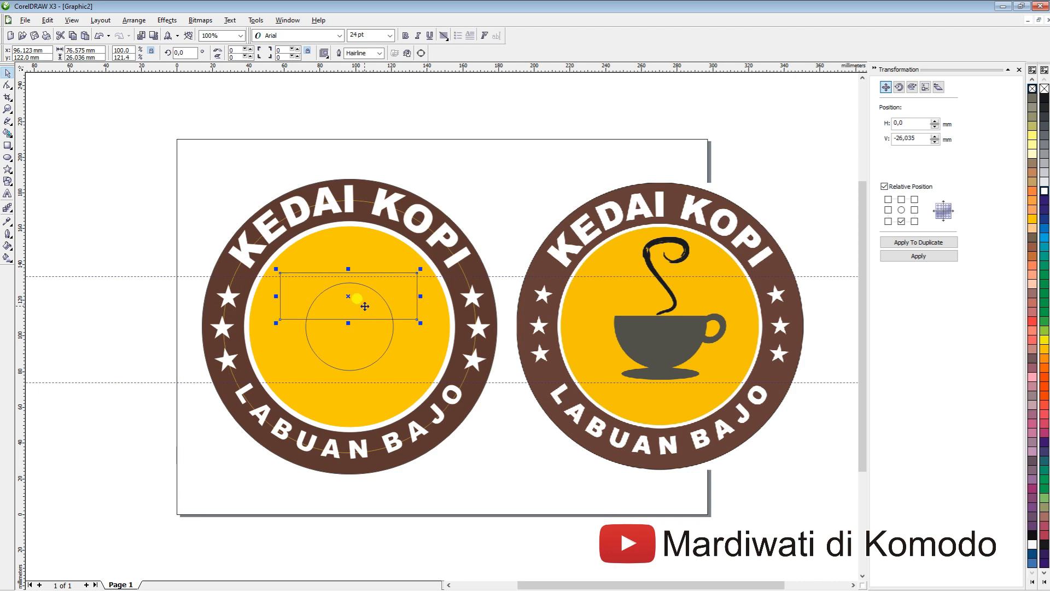
{"action": "key", "text": "Escape"}
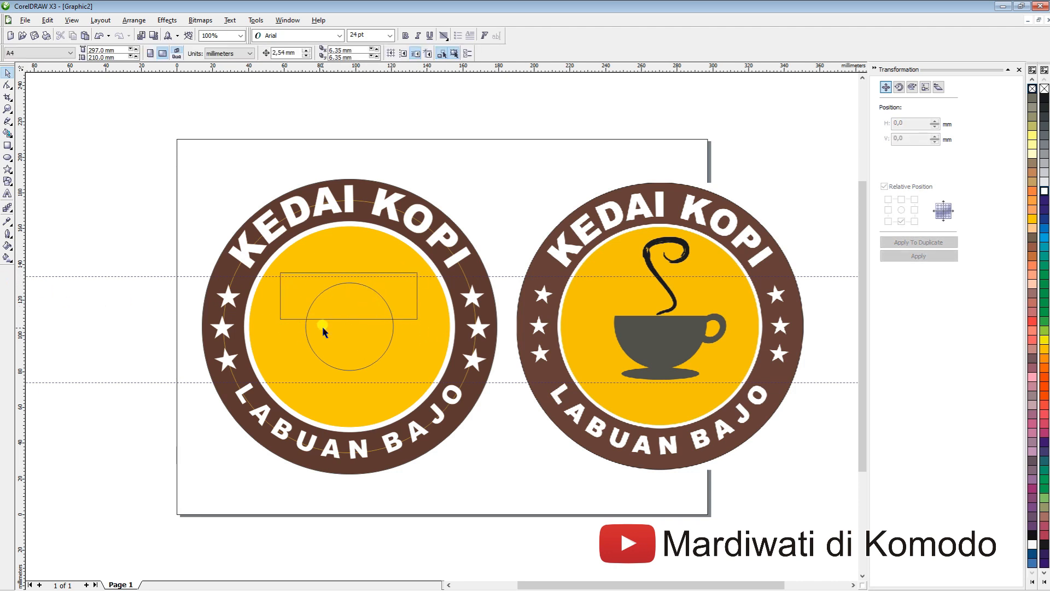
Trim the circle with the rectangle and delete the rectangle, leaving a flat-topped cup bowl
{"action": "left_click", "coordinate": [288, 272]}
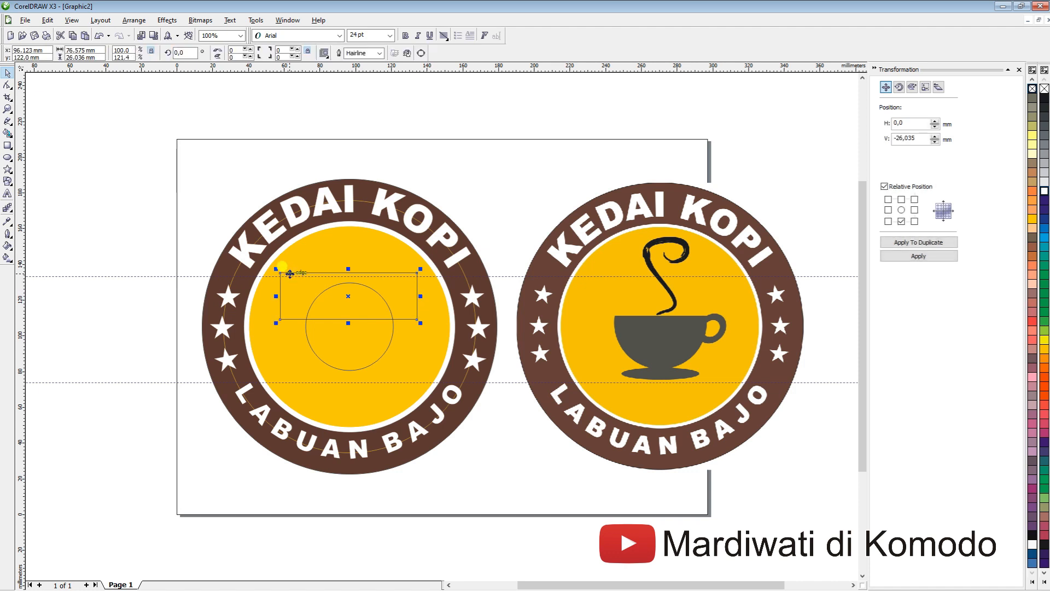
{"action": "left_click", "coordinate": [307, 337], "text": "shift"}
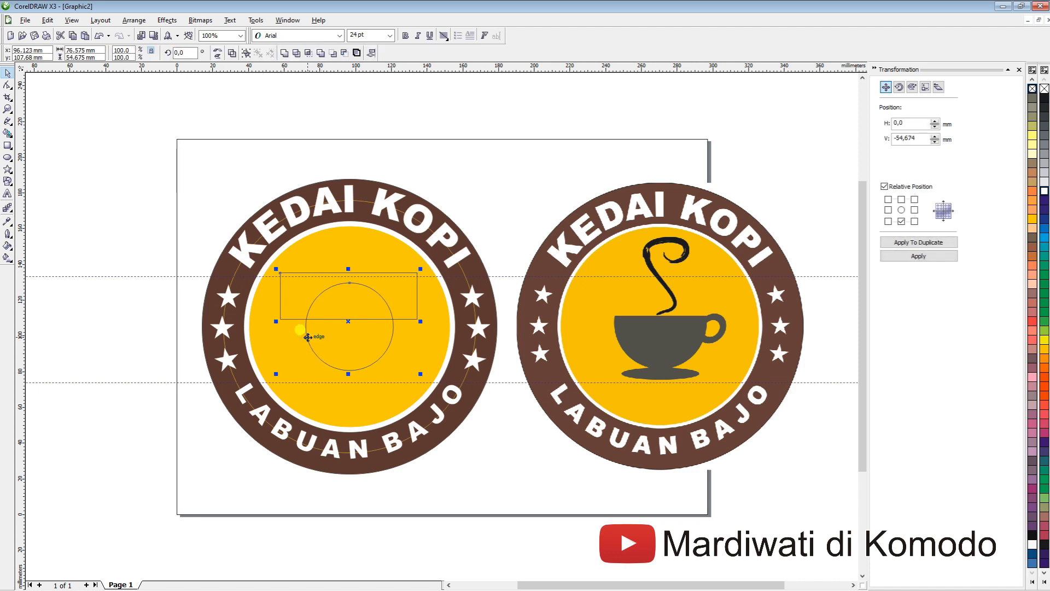
{"action": "left_click", "coordinate": [296, 53]}
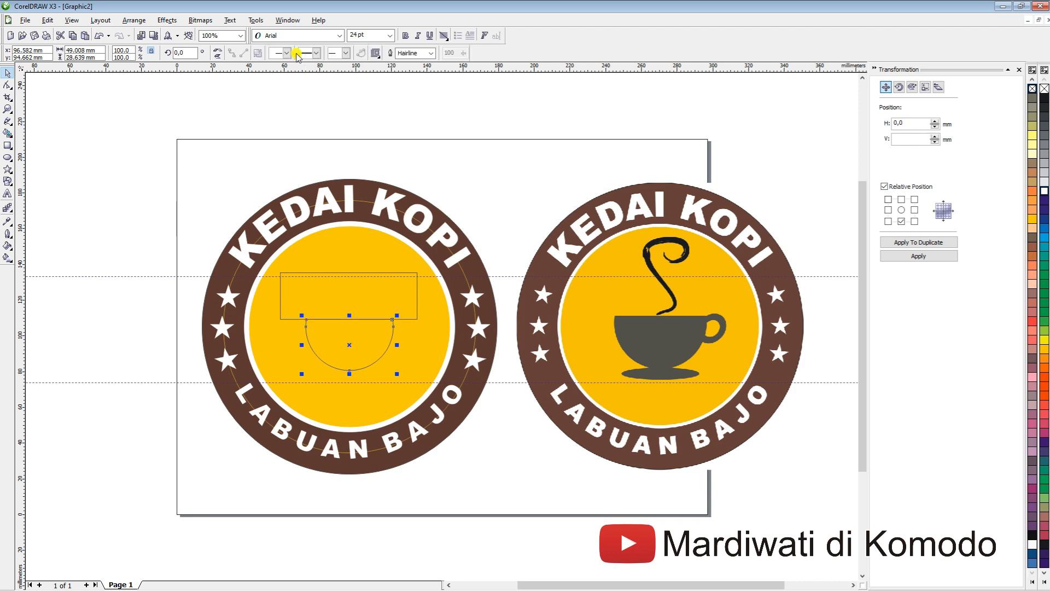
{"action": "left_click", "coordinate": [332, 291]}
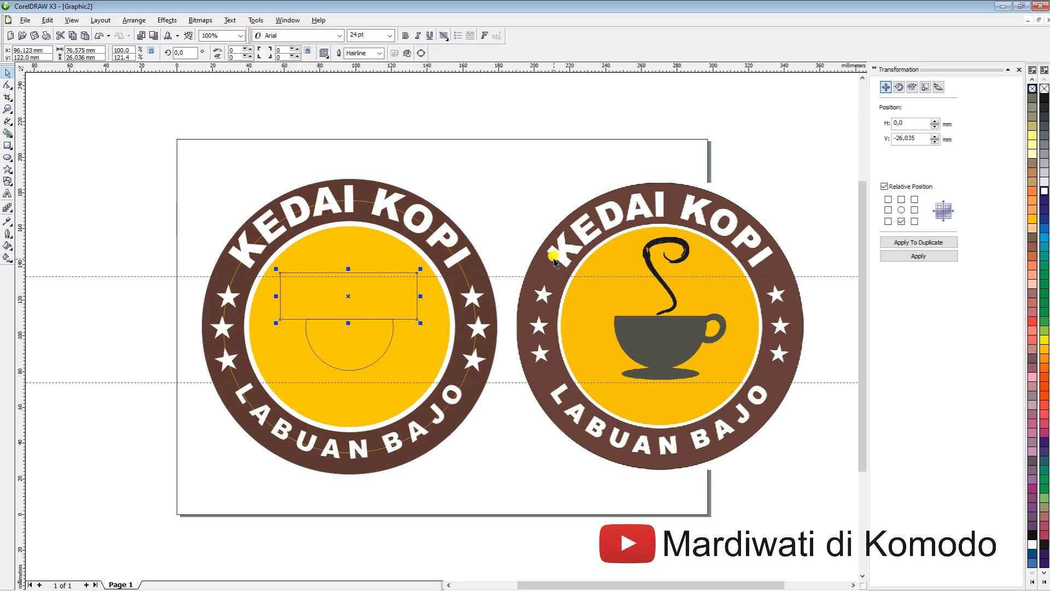
{"action": "key", "text": "Delete"}
{"action": "left_click", "coordinate": [356, 339]}
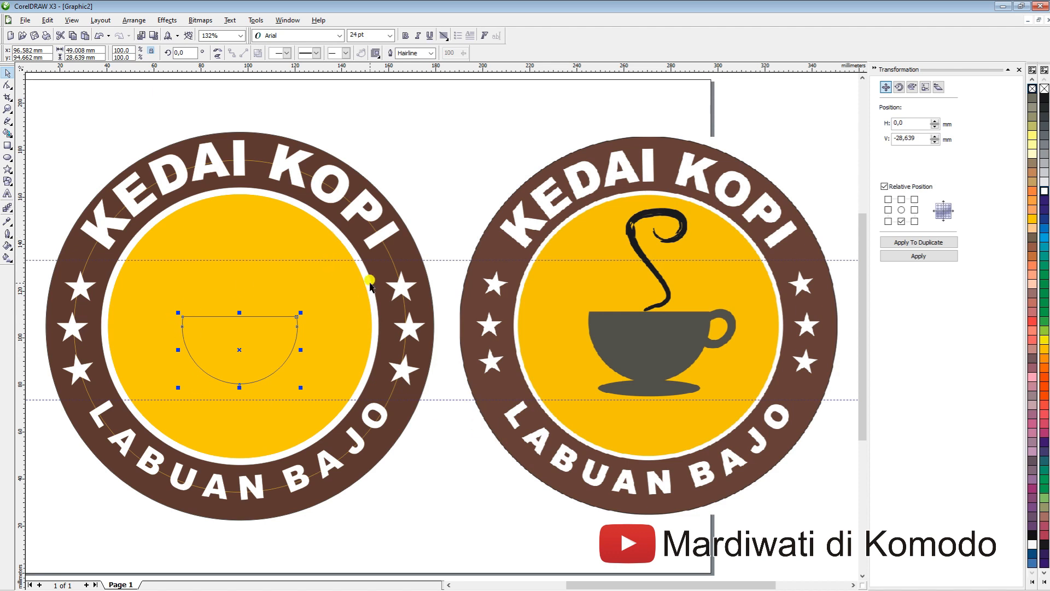
Draw a circle about 13.7 mm in diameter at the bowl's upper right edge and add a concentric copy about 8.3 mm wide
{"action": "left_click", "coordinate": [7, 159]}
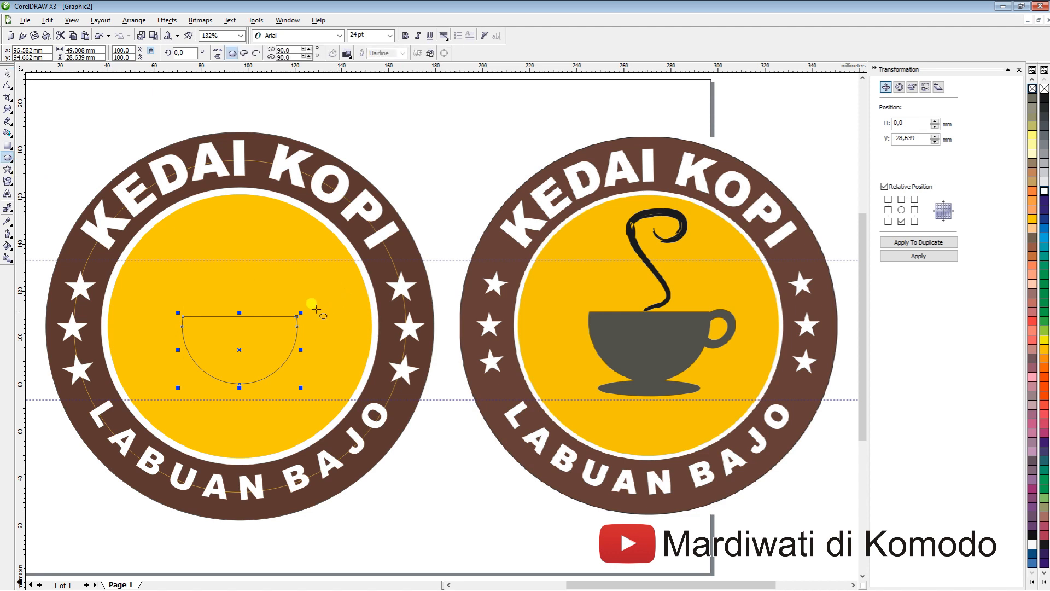
{"action": "left_click_drag", "start_coordinate": [290, 319], "coordinate": [327, 356]}
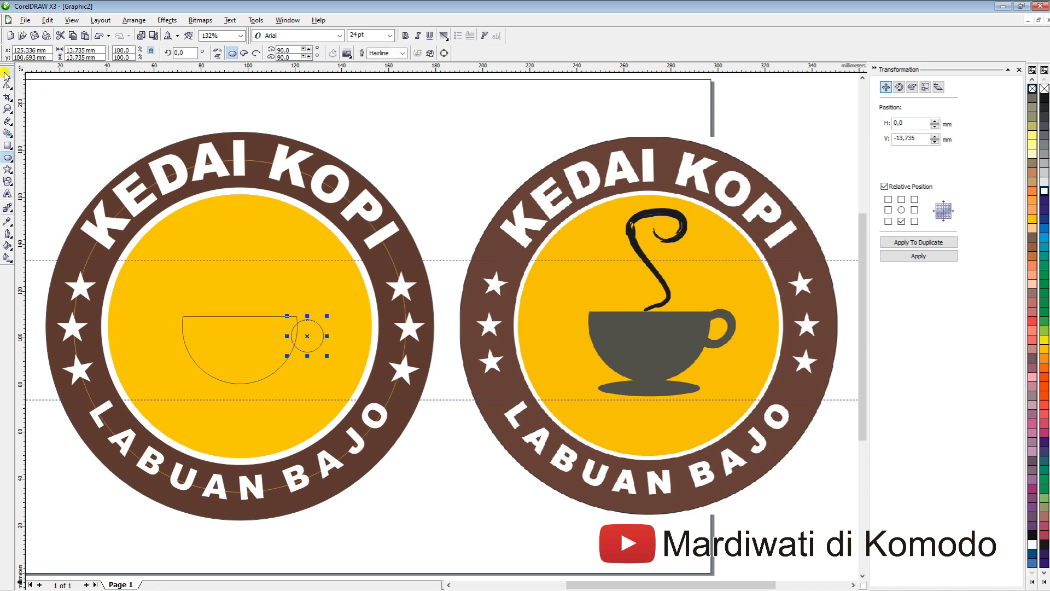
{"action": "left_click", "coordinate": [7, 73]}
{"action": "left_click_drag", "start_coordinate": [300, 327], "coordinate": [306, 332]}
{"action": "left_click_drag", "start_coordinate": [327, 316], "coordinate": [325, 322]}
{"action": "left_click", "coordinate": [424, 182]}
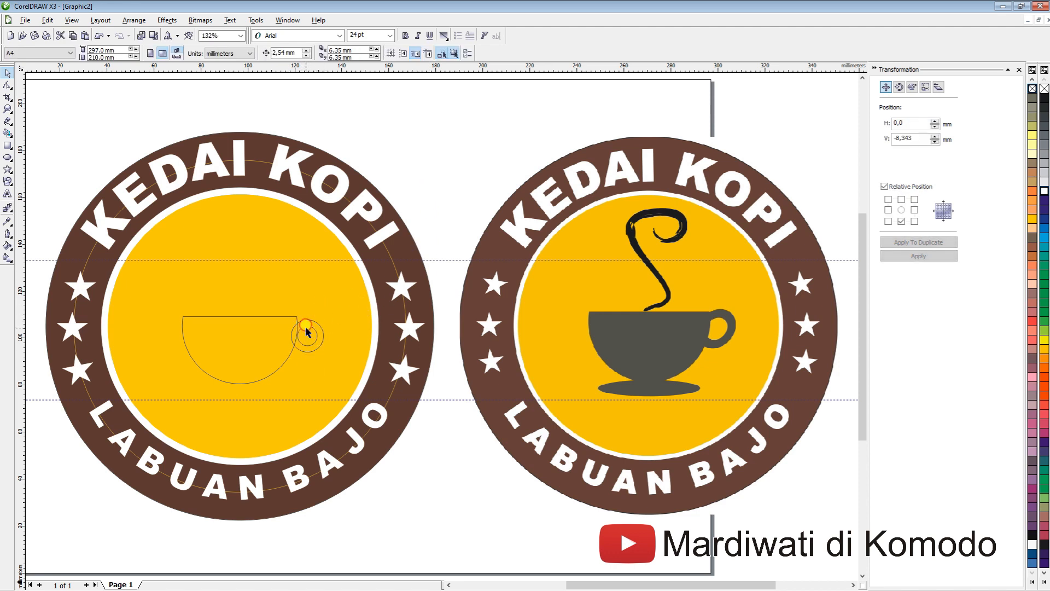
{"action": "left_click", "coordinate": [306, 330]}
{"action": "left_click", "coordinate": [412, 181]}
{"action": "left_click", "coordinate": [308, 329]}
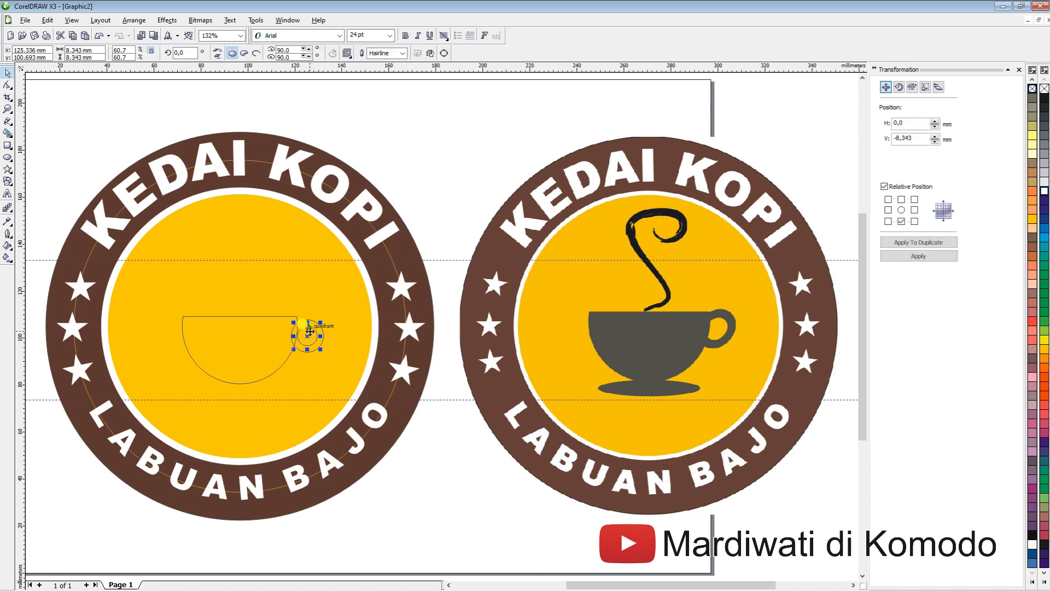
{"action": "left_click", "coordinate": [411, 173]}
{"action": "left_click", "coordinate": [307, 327]}
{"action": "left_click", "coordinate": [90, 113]}
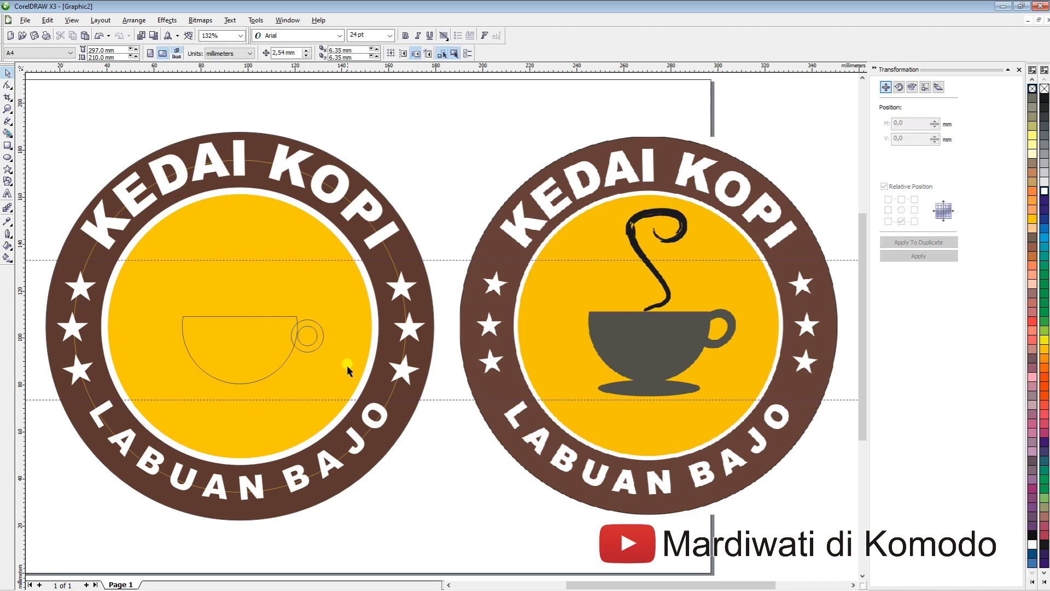
Trim the inner circle out of the outer one and fill the handle ring white
{"action": "left_click", "coordinate": [307, 327]}
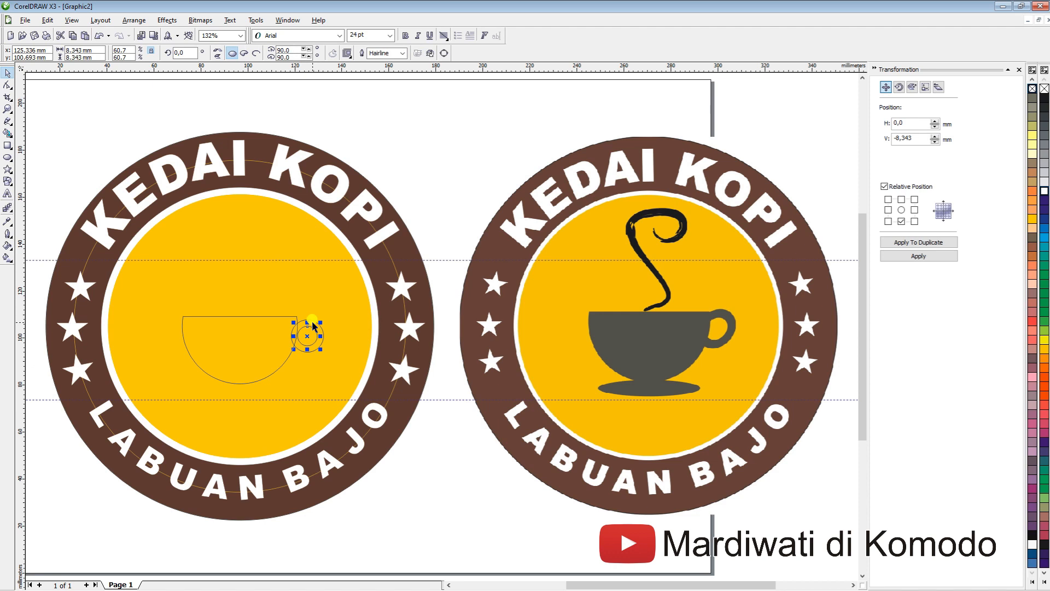
{"action": "left_click", "coordinate": [311, 321], "text": "shift"}
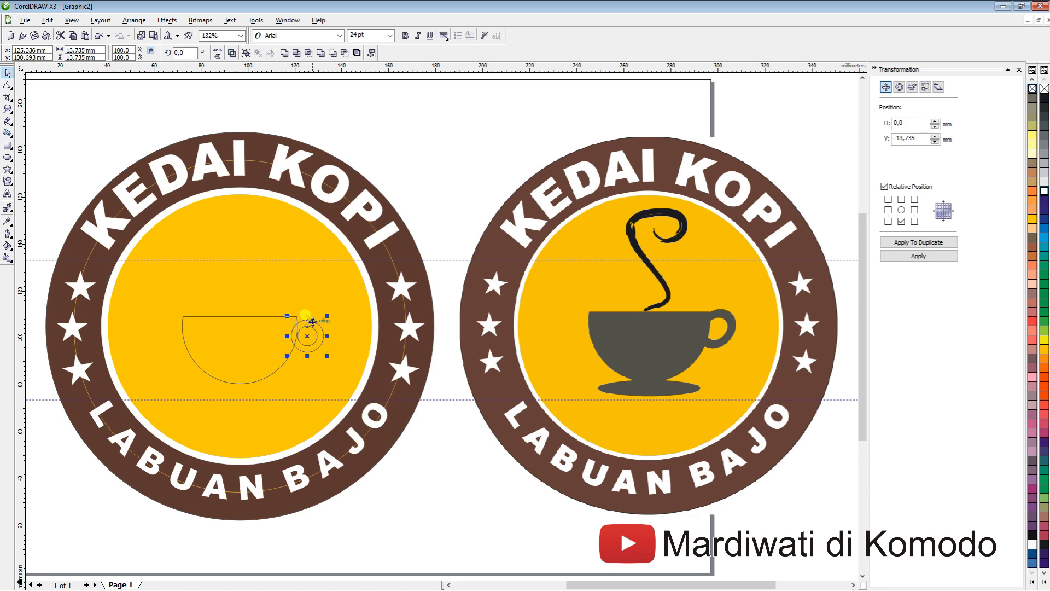
{"action": "left_click", "coordinate": [298, 53]}
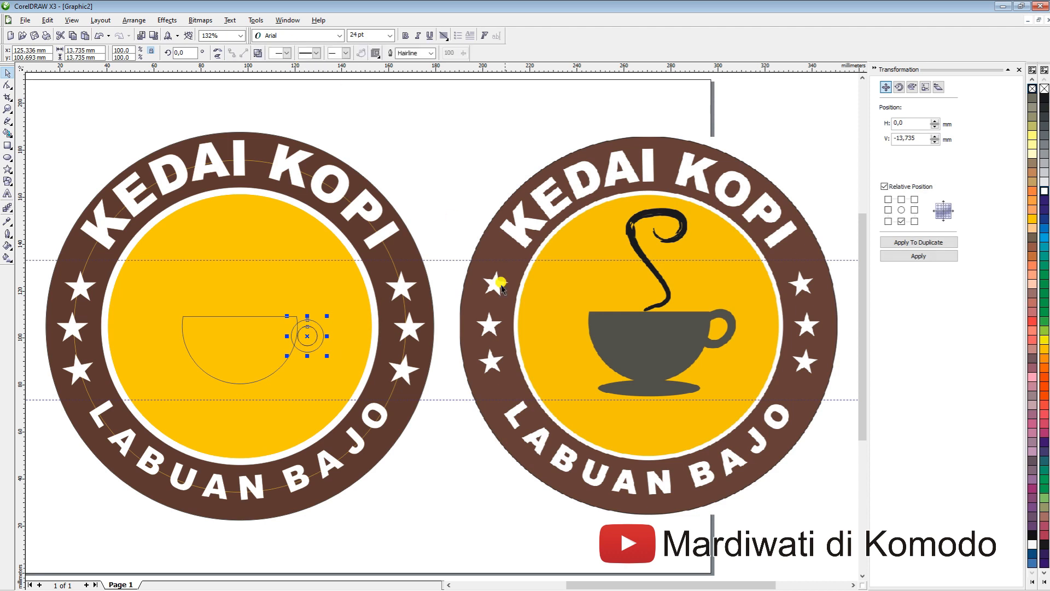
{"action": "left_click", "coordinate": [1044, 191]}
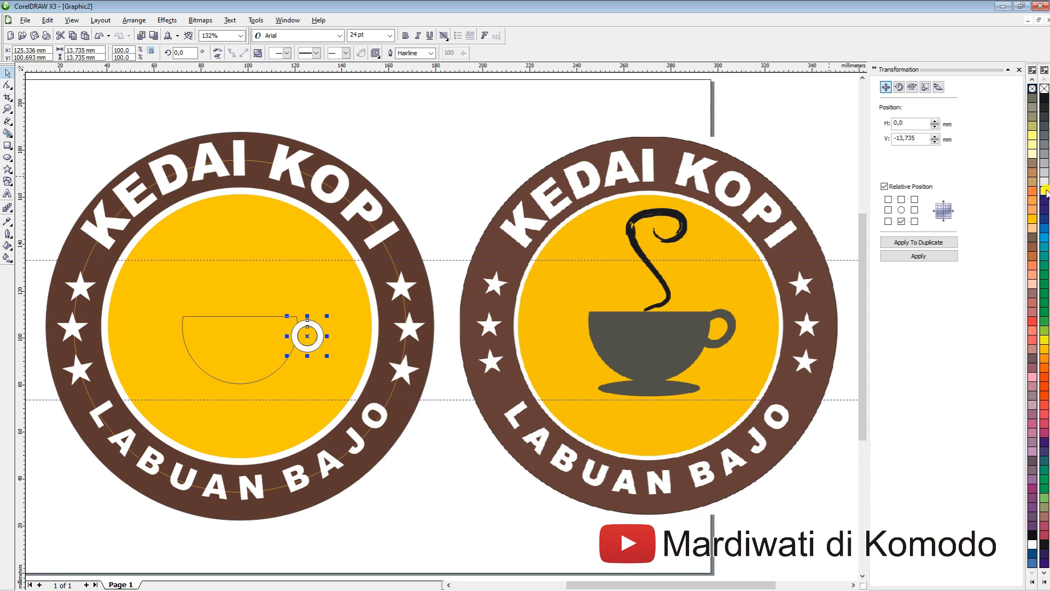
Delete the leftover inner circle from the middle of the handle ring
{"action": "left_click", "coordinate": [300, 331]}
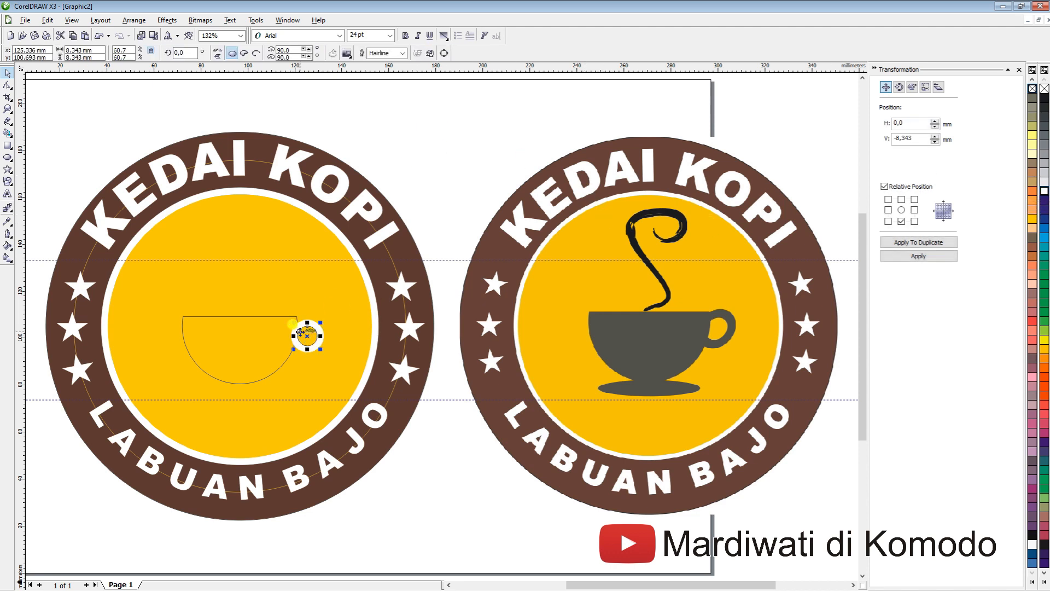
{"action": "key", "text": "Delete"}
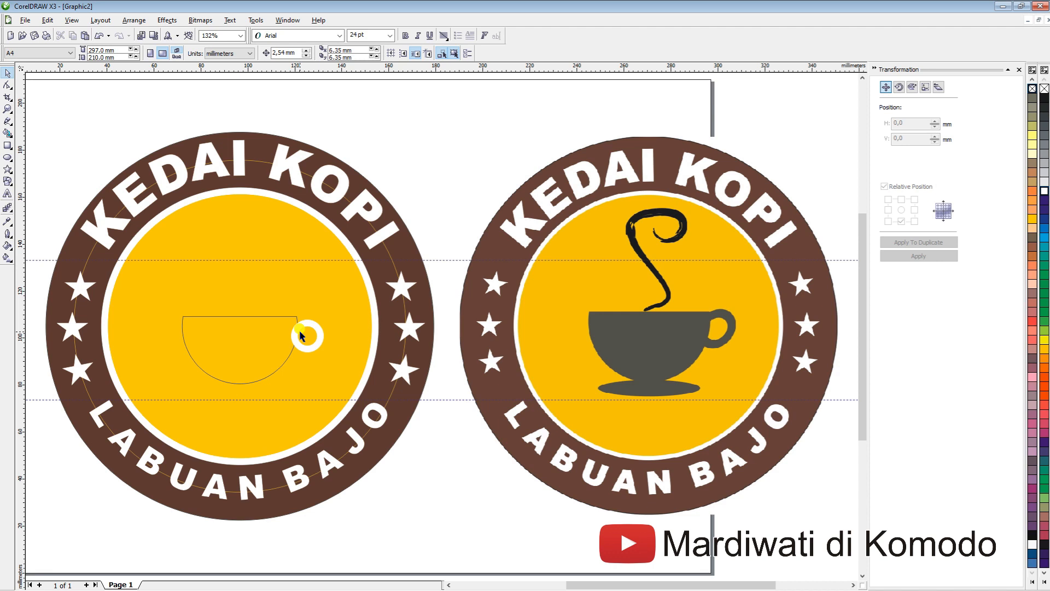
{"action": "left_click", "coordinate": [303, 323]}
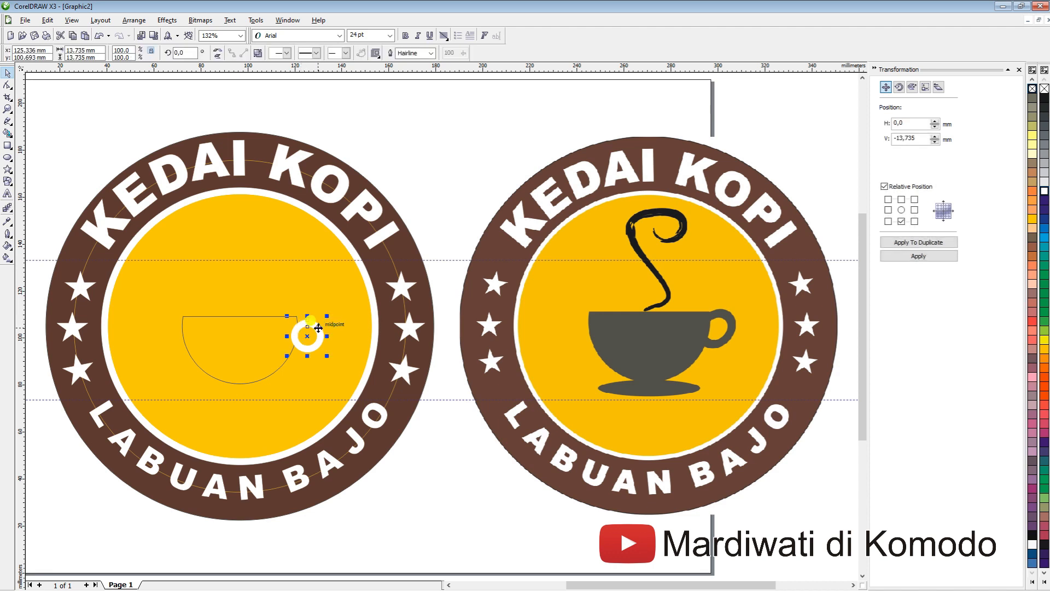
{"action": "left_click", "coordinate": [429, 140]}
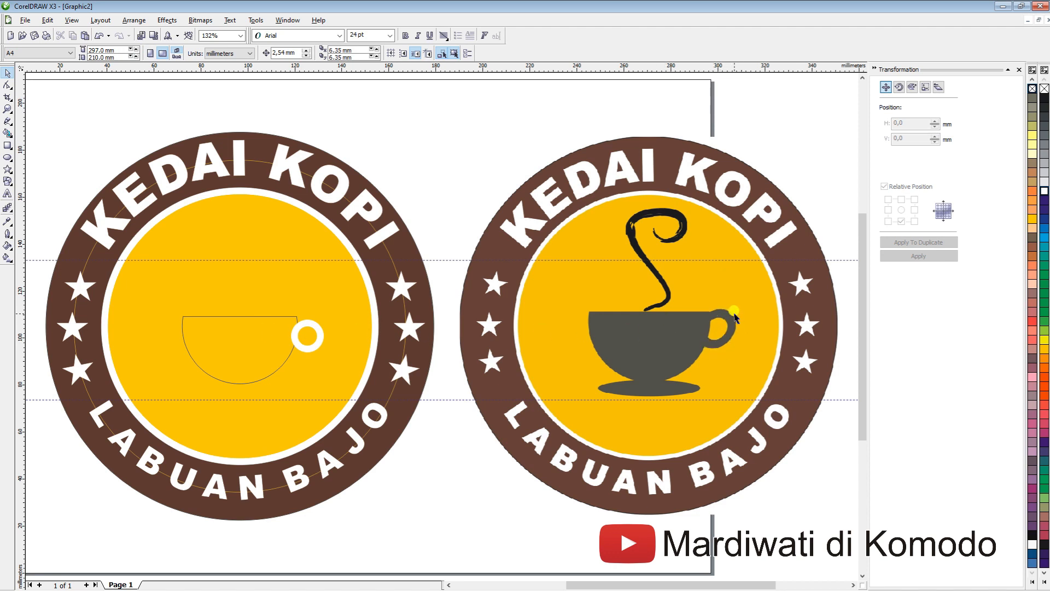
Skew the handle ring so its right side slants upward and shift it slightly left and up over the bowl's edge
{"action": "left_click", "coordinate": [311, 322]}
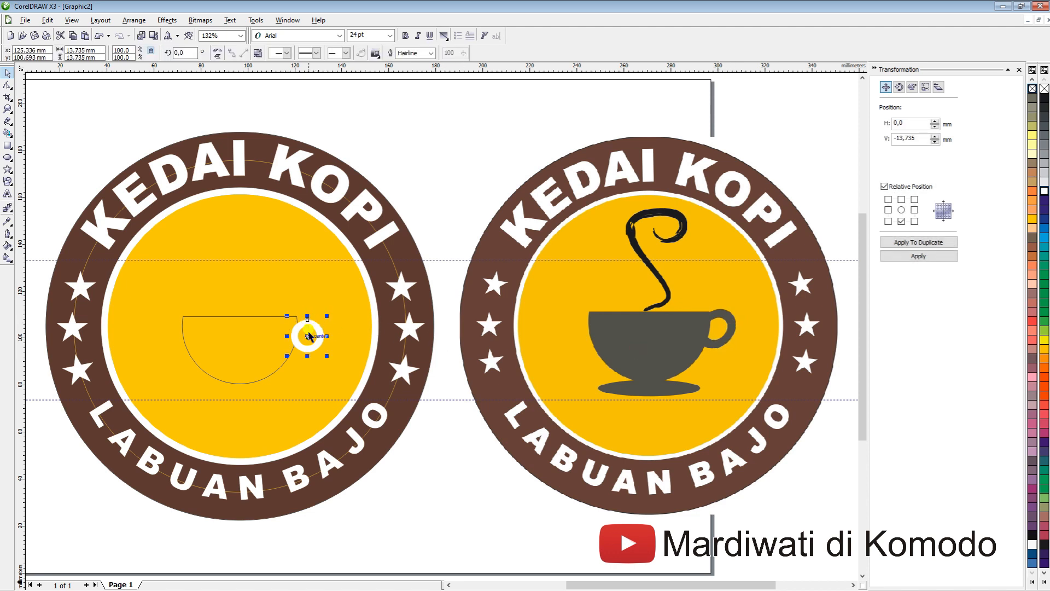
{"action": "left_click", "coordinate": [308, 336]}
{"action": "mouse_move", "coordinate": [328, 337]}
{"action": "left_mouse_down"}
{"action": "mouse_move", "coordinate": [332, 328]}
{"action": "mouse_move", "coordinate": [318, 340]}
{"action": "mouse_move", "coordinate": [325, 316]}
{"action": "mouse_move", "coordinate": [323, 353]}
{"action": "mouse_move", "coordinate": [326, 327]}
{"action": "left_mouse_up"}
{"action": "left_click", "coordinate": [442, 130]}
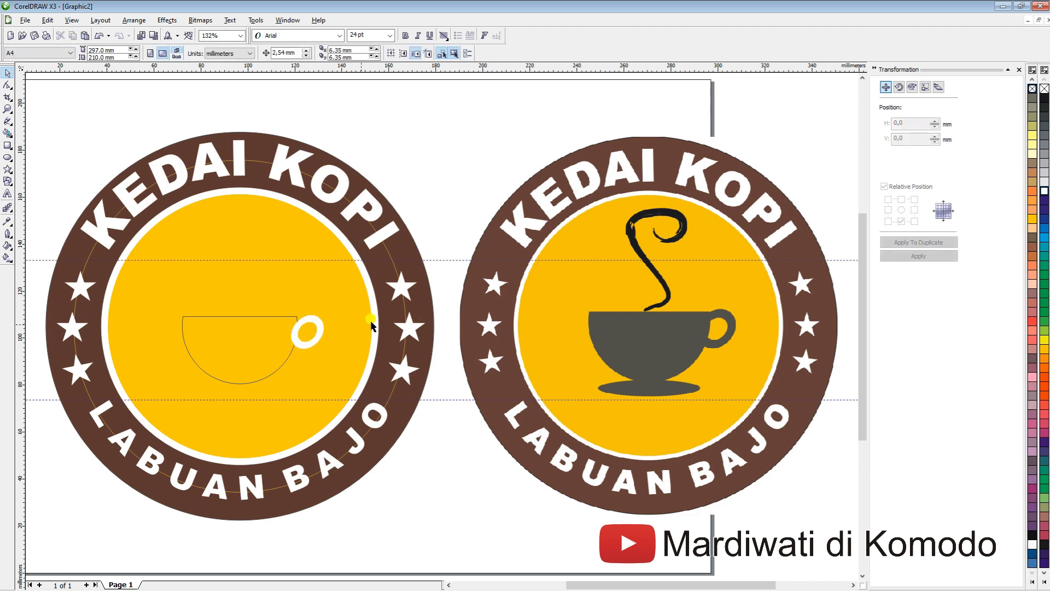
{"action": "left_click", "coordinate": [306, 320]}
{"action": "left_click_drag", "start_coordinate": [316, 323], "coordinate": [311, 322]}
{"action": "left_click", "coordinate": [443, 174]}
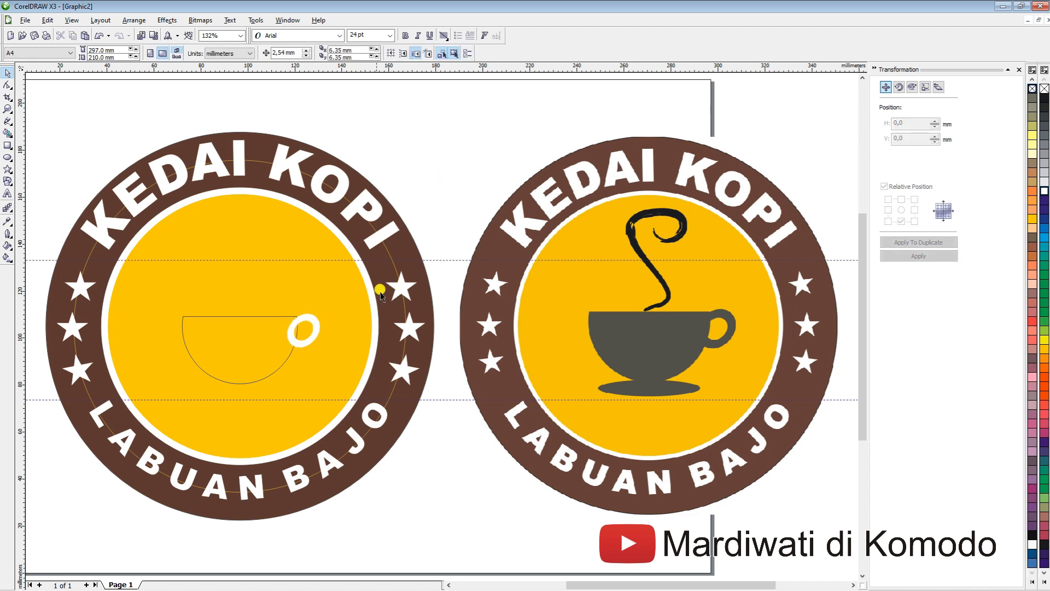
Weld the handle ring and the bowl into one cup shape and fill it black
{"action": "left_click", "coordinate": [309, 323]}
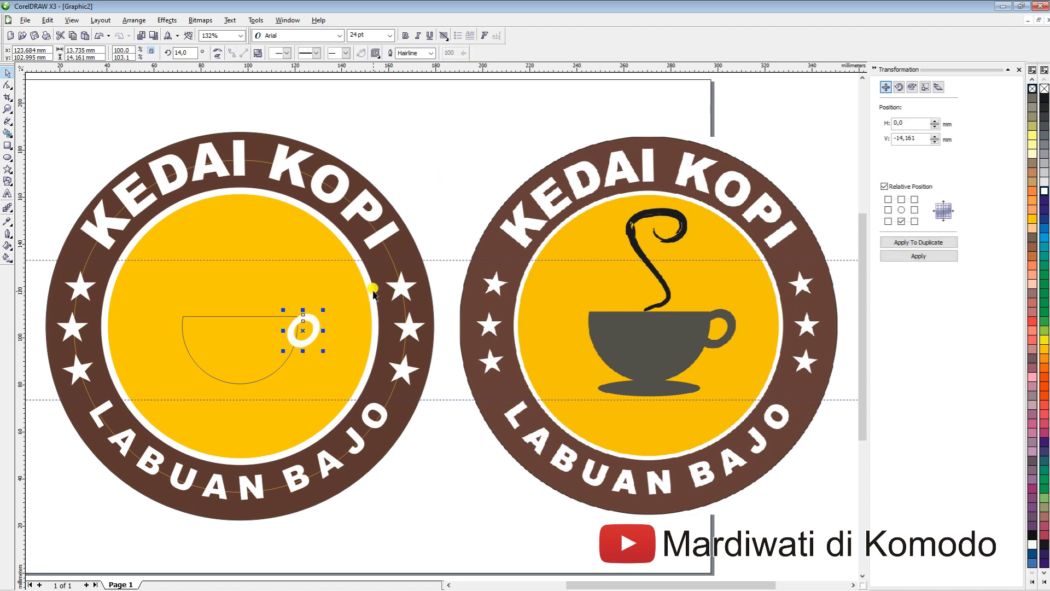
{"action": "left_click", "coordinate": [189, 316], "text": "shift"}
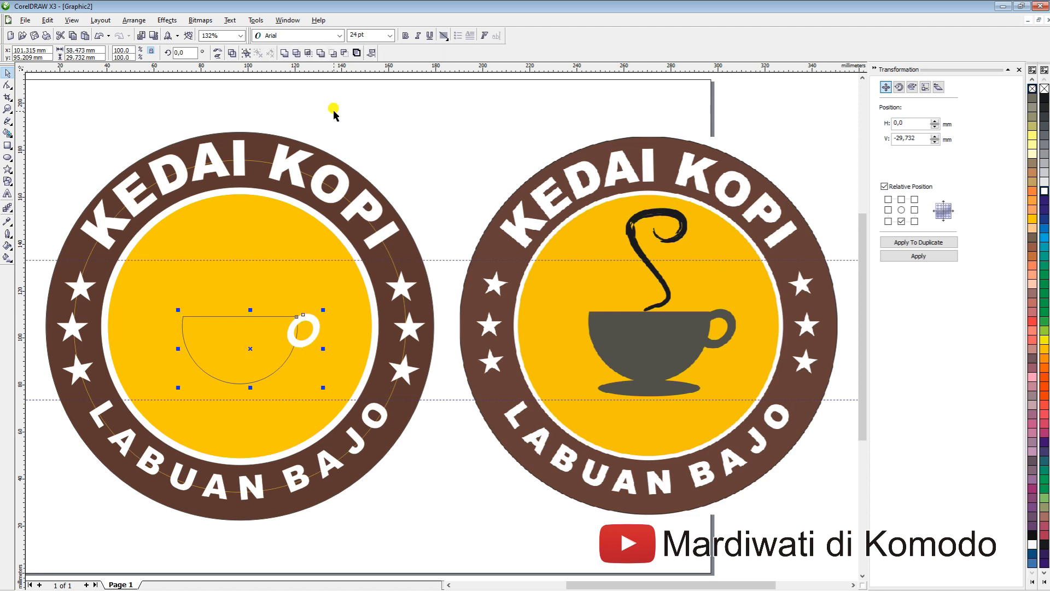
{"action": "left_click", "coordinate": [285, 53]}
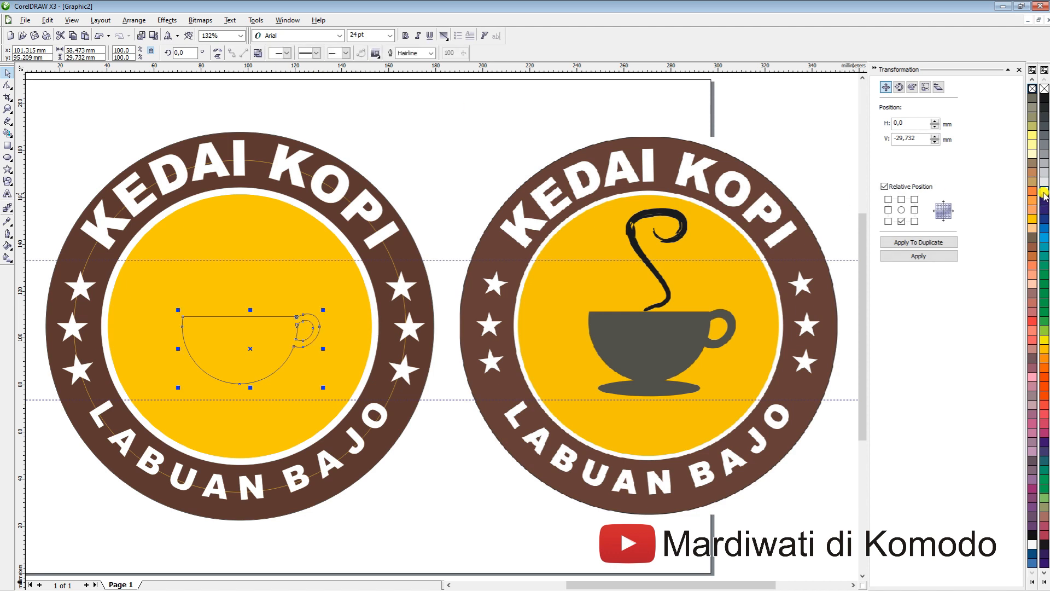
{"action": "left_click", "coordinate": [1043, 102]}
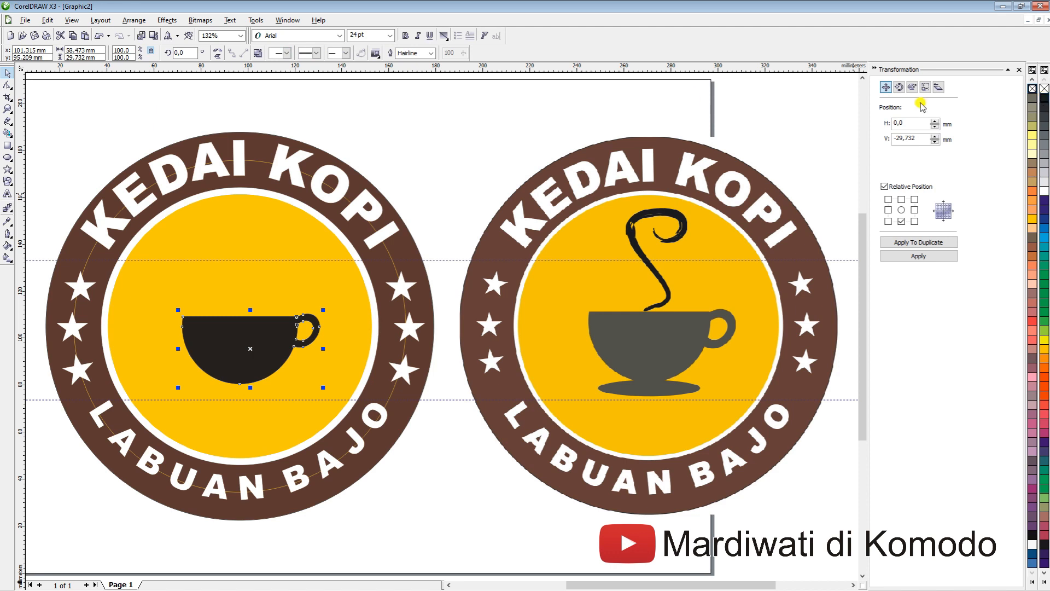
Draw a flat ellipse about 40 mm wide and 8 mm high directly beneath the cup as its saucer
{"action": "left_click", "coordinate": [371, 110]}
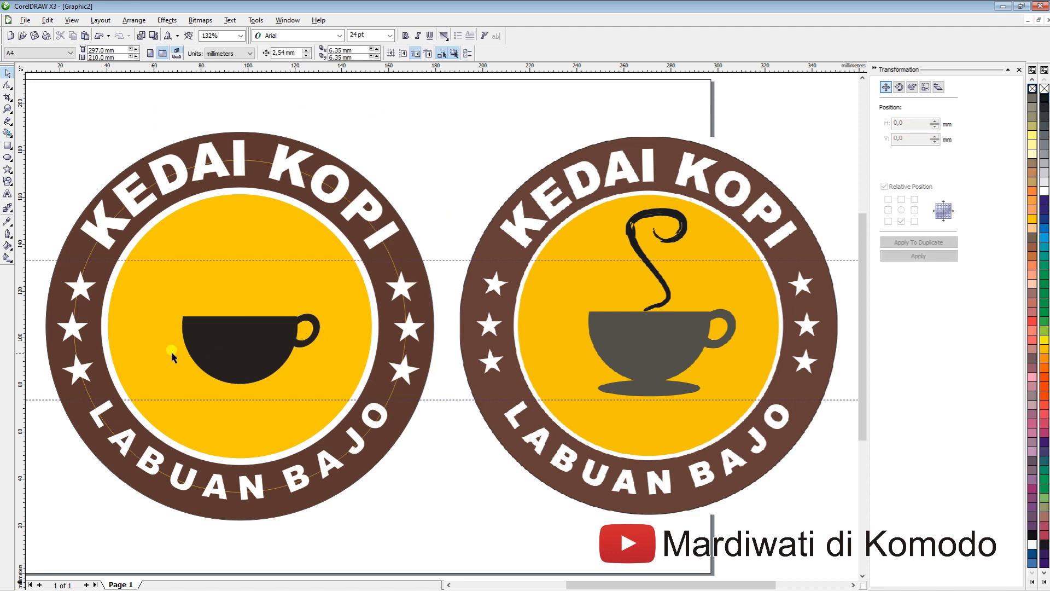
{"action": "left_click", "coordinate": [232, 336]}
{"action": "left_click", "coordinate": [447, 293]}
{"action": "left_click", "coordinate": [8, 157]}
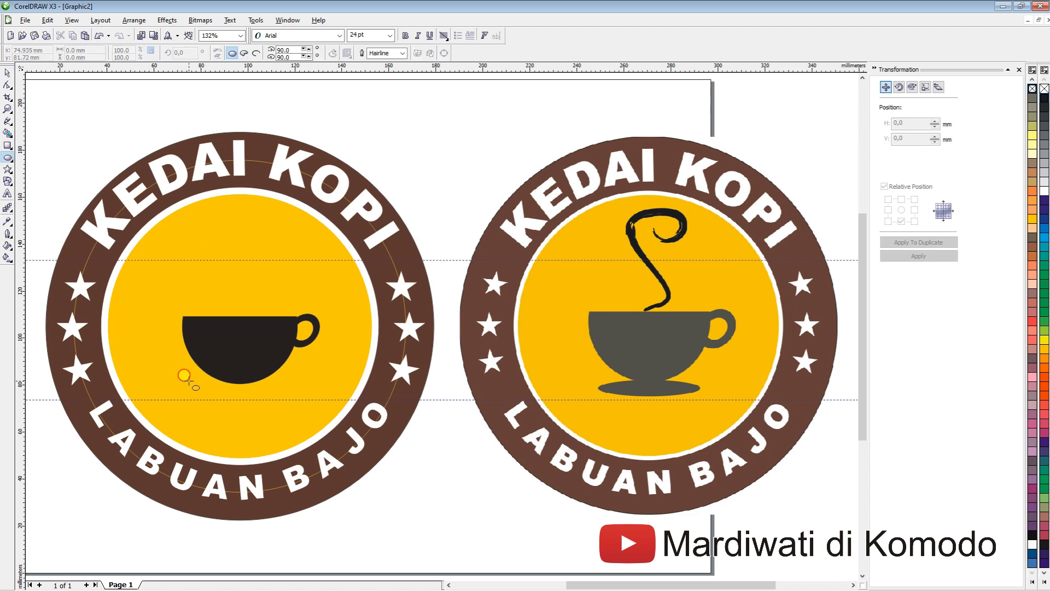
{"action": "left_click_drag", "start_coordinate": [189, 381], "coordinate": [283, 399]}
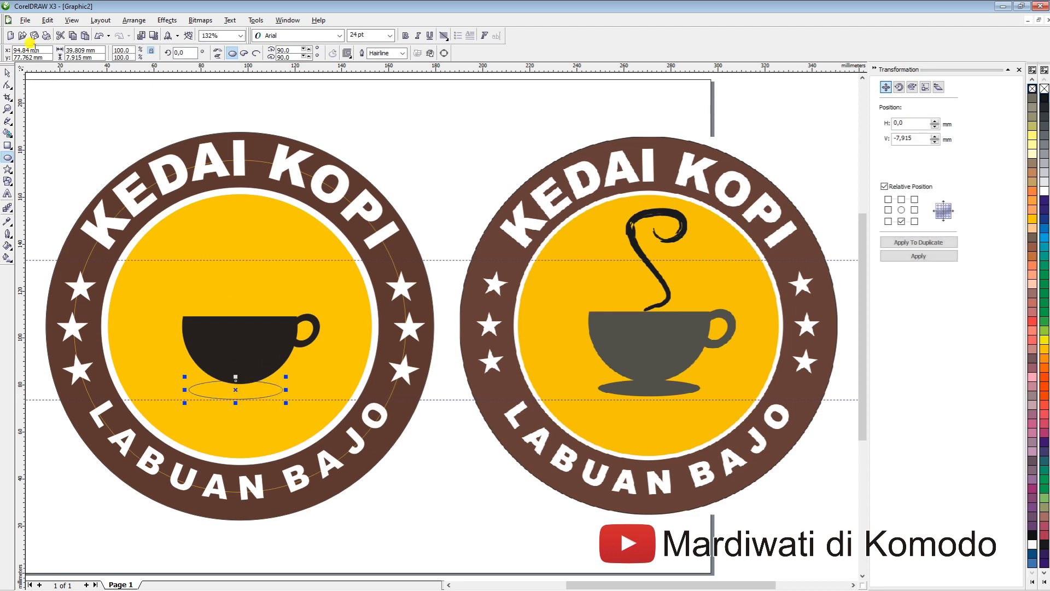
{"action": "left_click", "coordinate": [9, 73]}
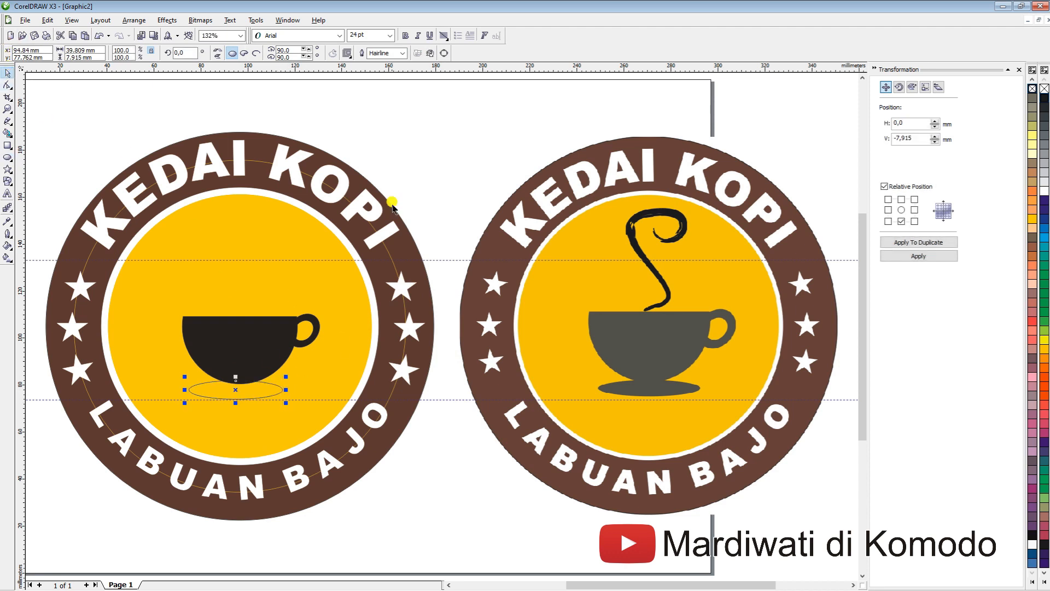
Centre the saucer ellipse under the bowl, fill it black and nudge it slightly left and up against the cup
{"action": "left_click", "coordinate": [449, 152]}
{"action": "left_click_drag", "start_coordinate": [251, 399], "coordinate": [253, 398]}
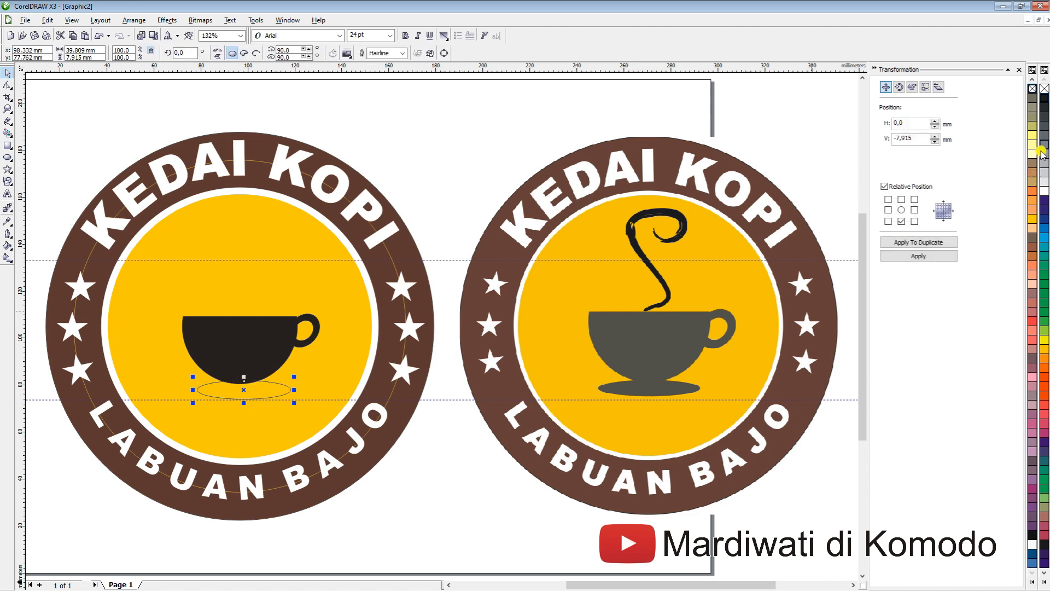
{"action": "left_click", "coordinate": [1045, 97]}
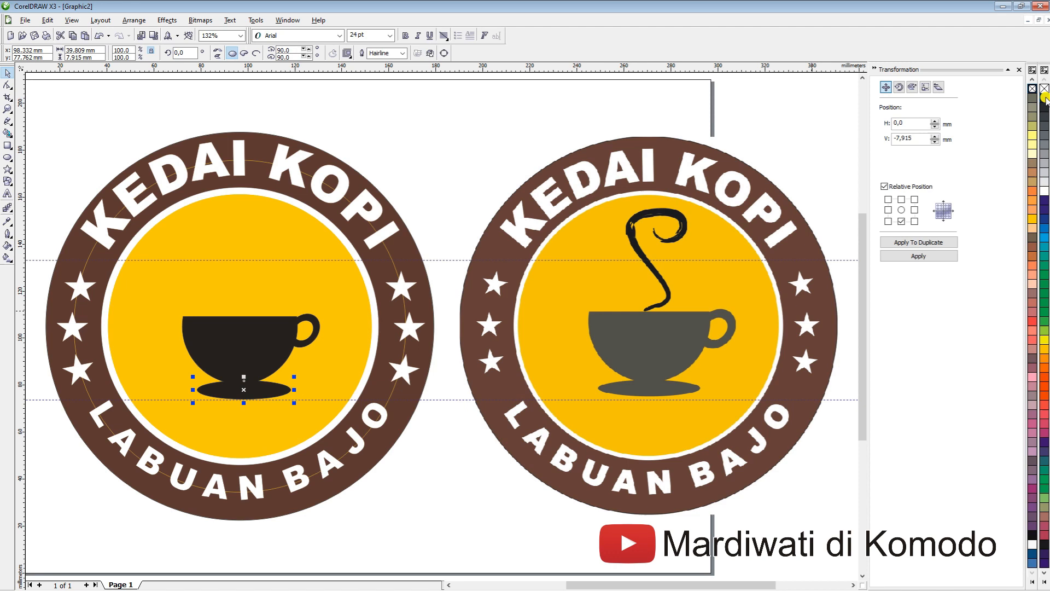
{"action": "left_click", "coordinate": [465, 157]}
{"action": "left_click", "coordinate": [270, 386]}
{"action": "left_click", "coordinate": [469, 106]}
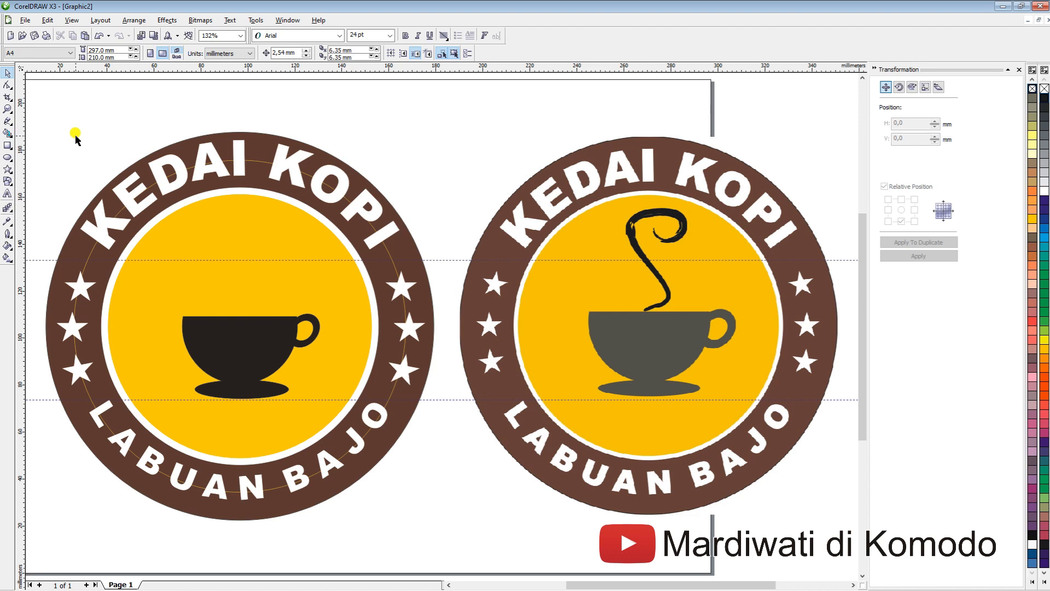
Draw a freehand steam swirl about 45 mm tall rising from the cup's rim with the Artistic Media brush
{"action": "left_click", "coordinate": [12, 126]}
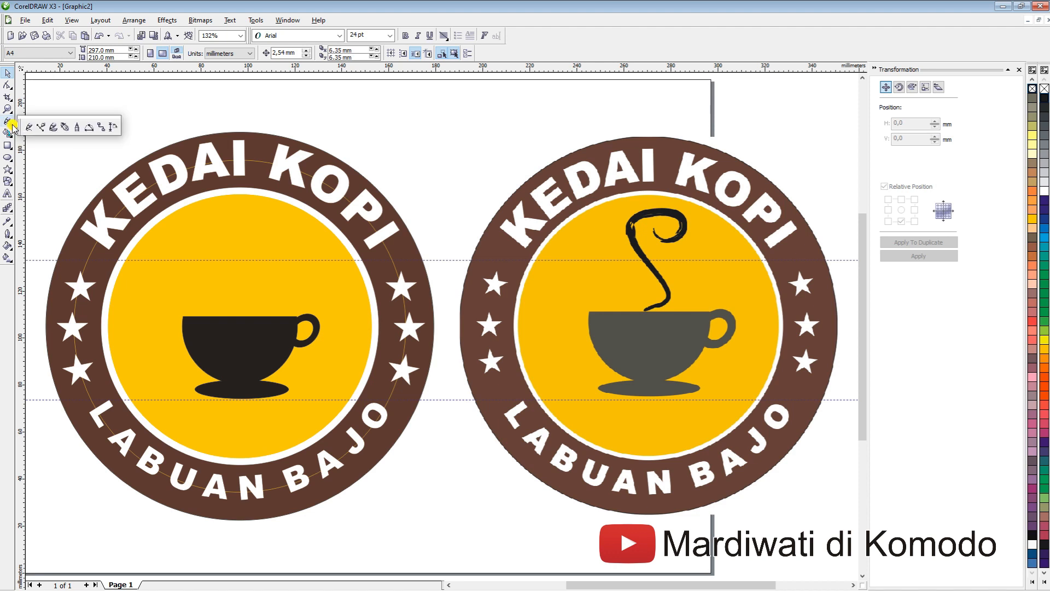
{"action": "mouse_move", "coordinate": [12, 123]}
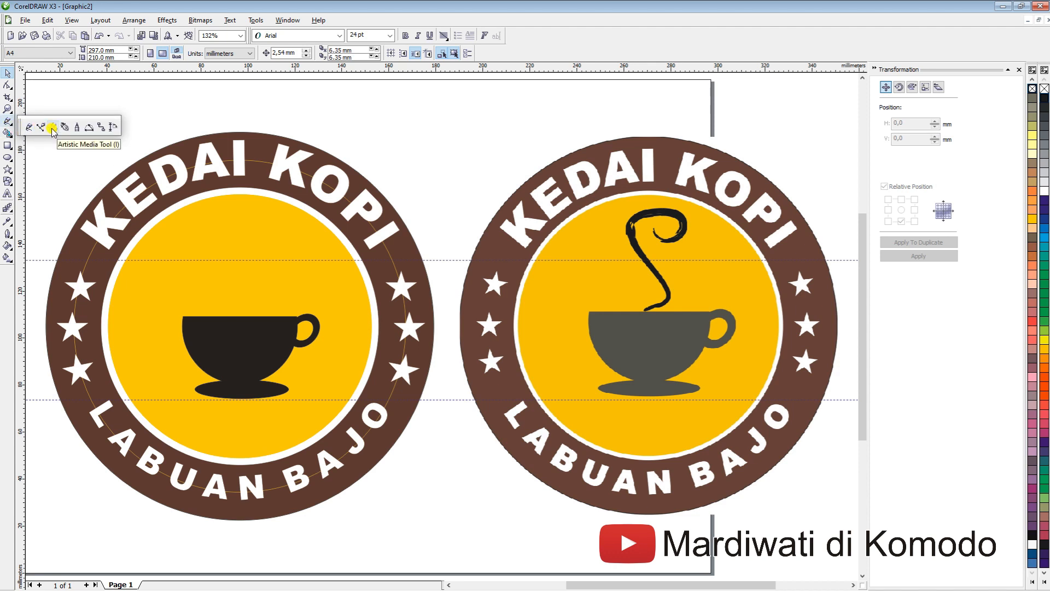
{"action": "left_click", "coordinate": [52, 128]}
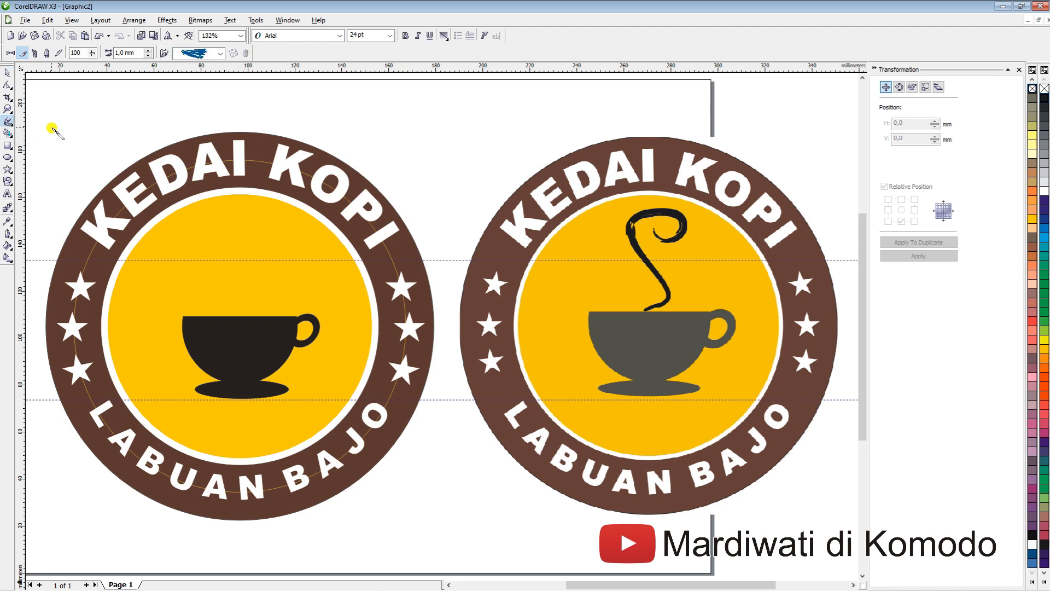
{"action": "left_click", "coordinate": [23, 53]}
{"action": "mouse_move", "coordinate": [211, 309]}
{"action": "left_mouse_down"}
{"action": "mouse_move", "coordinate": [263, 296]}
{"action": "mouse_move", "coordinate": [224, 236]}
{"action": "mouse_move", "coordinate": [240, 206]}
{"action": "mouse_move", "coordinate": [263, 219]}
{"action": "mouse_move", "coordinate": [257, 234]}
{"action": "mouse_move", "coordinate": [242, 231]}
{"action": "left_mouse_up"}
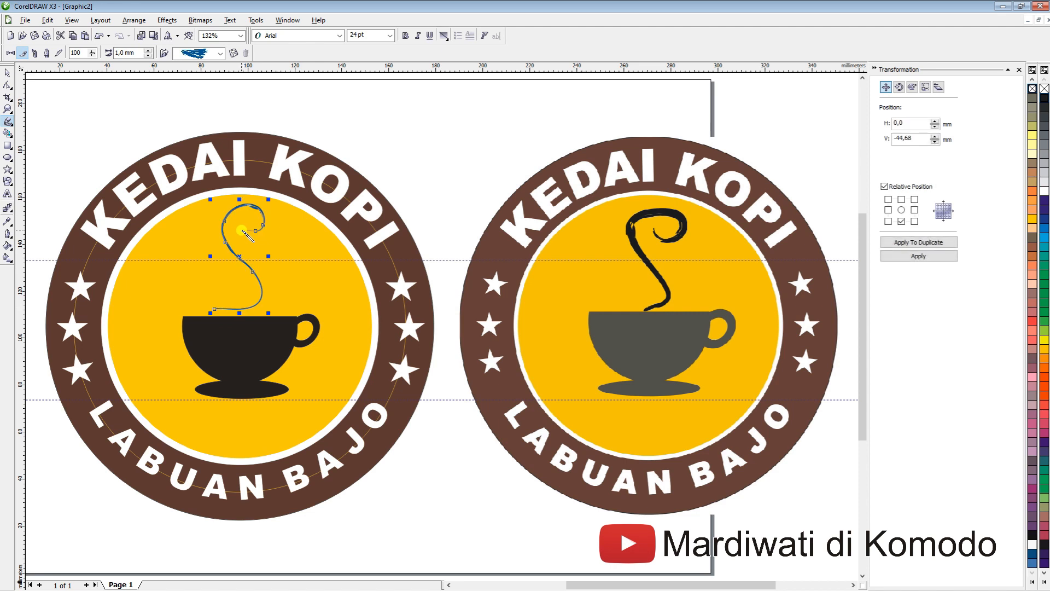
Set the steam swirl's brush stroke width to 4.5 mm
{"action": "left_click", "coordinate": [147, 52]}
{"action": "left_click", "coordinate": [147, 50]}
{"action": "left_click", "coordinate": [148, 50]}
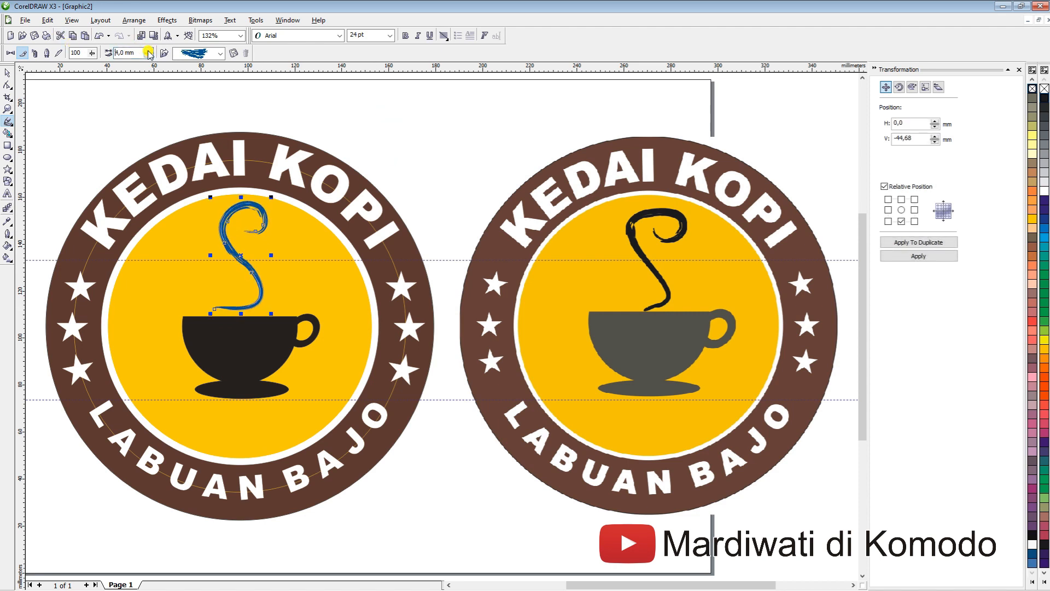
{"action": "left_click", "coordinate": [148, 50]}
{"action": "key", "text": "space"}
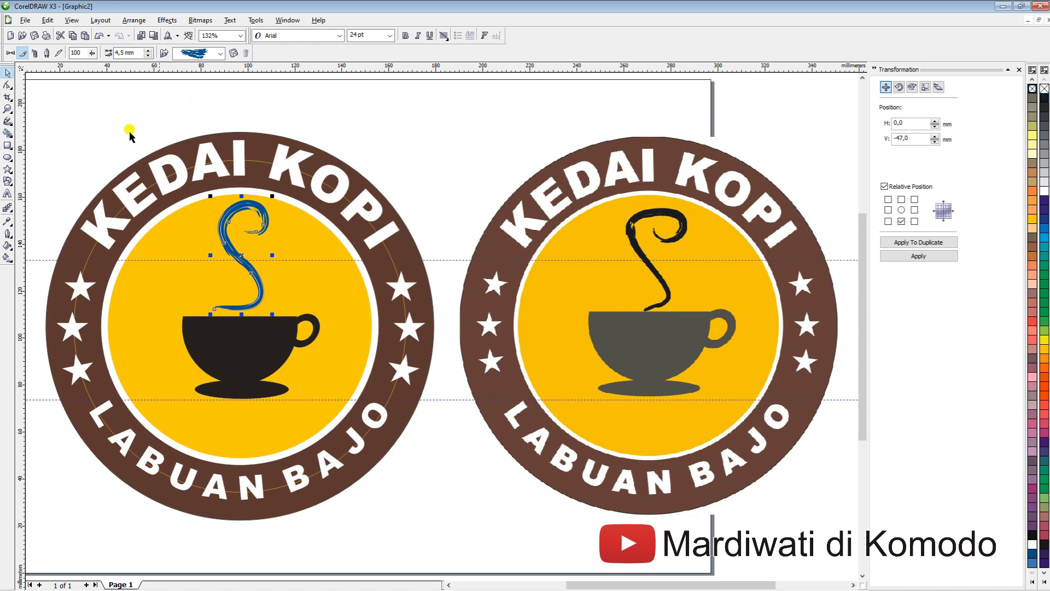
Lower the steam swirl slightly onto the cup's rim and fill it black
{"action": "left_click_drag", "start_coordinate": [240, 256], "coordinate": [242, 262]}
{"action": "left_click", "coordinate": [1045, 109]}
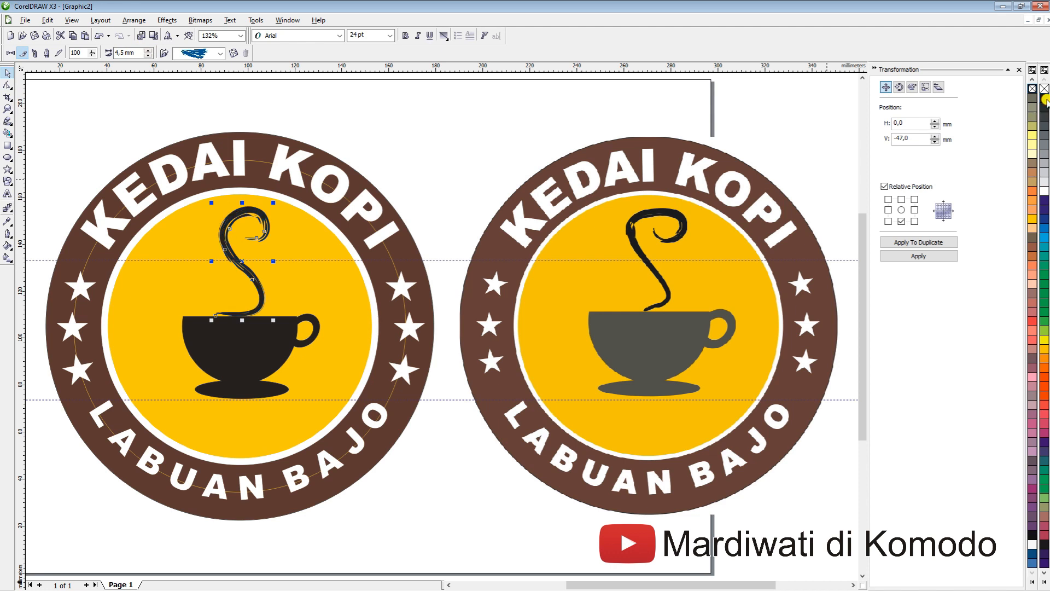
{"action": "left_click", "coordinate": [423, 123]}
Scale the steam swirl down to about 39 mm tall and move it down so its tail merges into the cup
{"action": "left_click", "coordinate": [258, 212]}
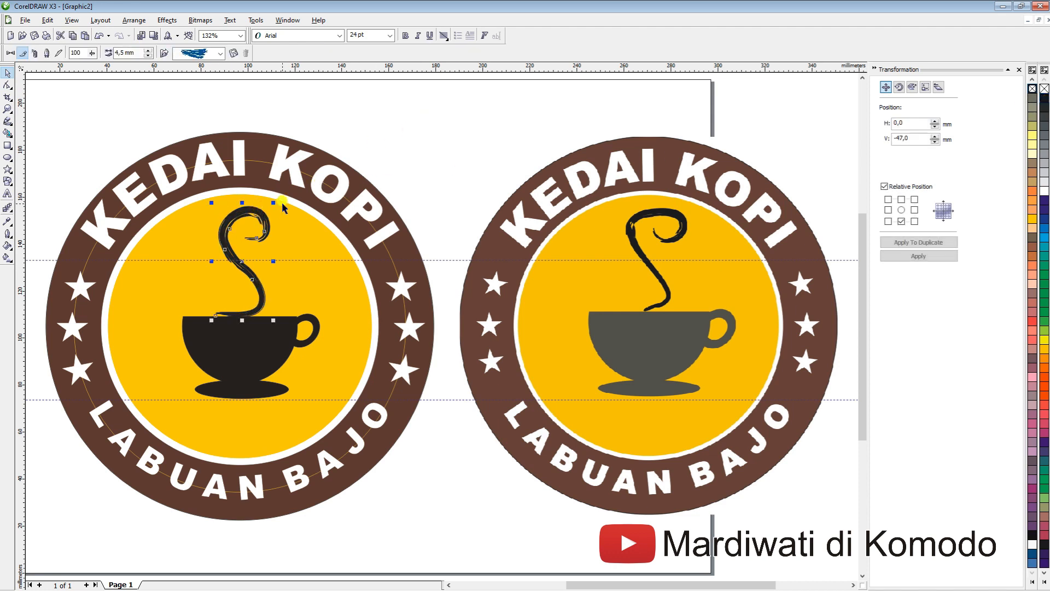
{"action": "left_click_drag", "start_coordinate": [273, 203], "coordinate": [264, 223]}
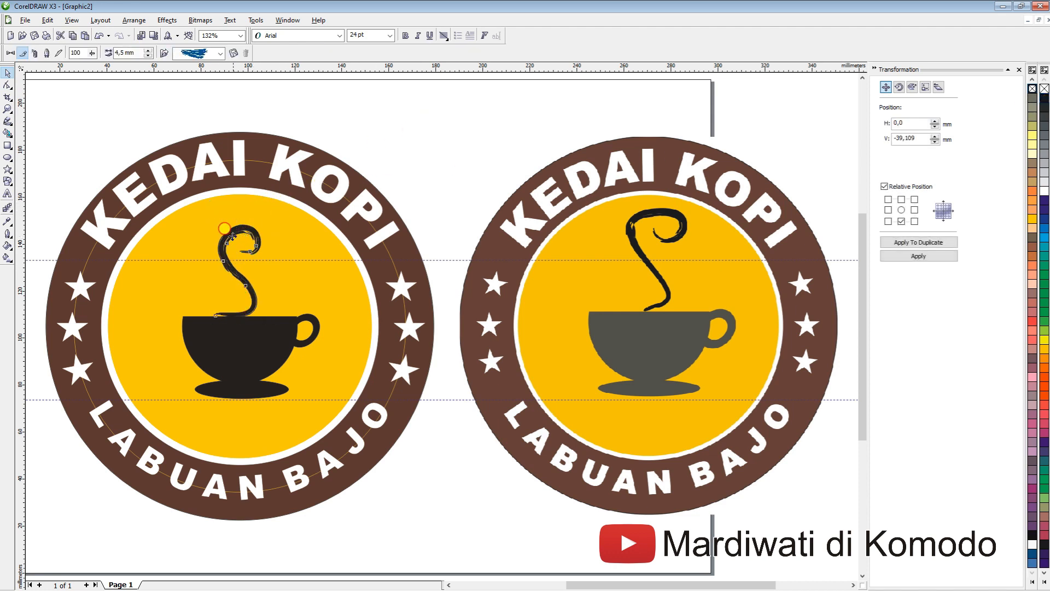
{"action": "left_click", "coordinate": [382, 138]}
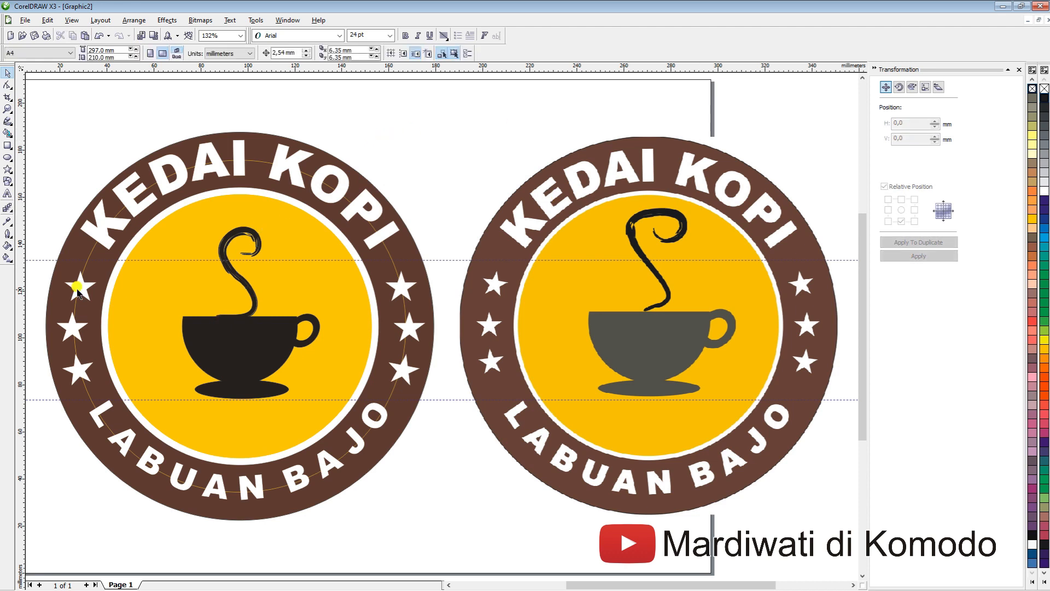
{"action": "left_click", "coordinate": [253, 310]}
{"action": "left_click_drag", "start_coordinate": [255, 313], "coordinate": [255, 317]}
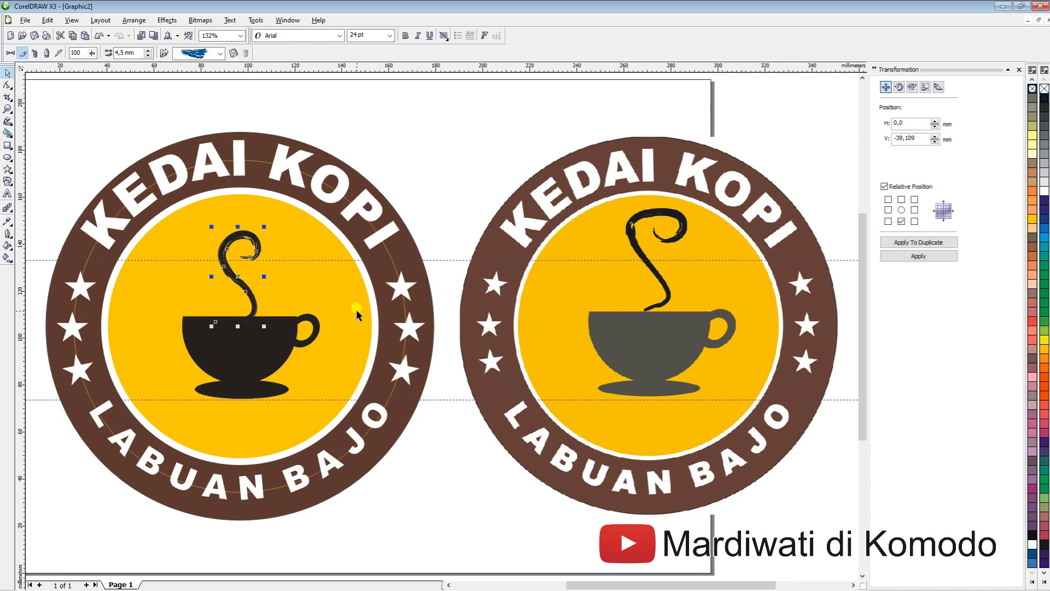
{"action": "left_click", "coordinate": [408, 120]}
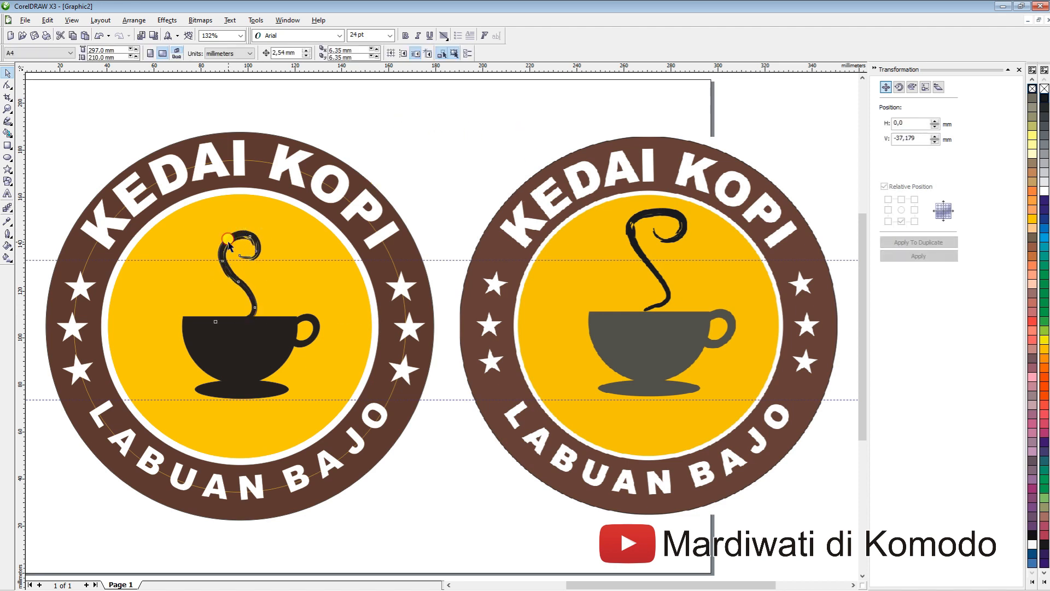
Recolour the outline of the lettering's guide circle brown so it blends into the outer ring
{"action": "left_click", "coordinate": [466, 159]}
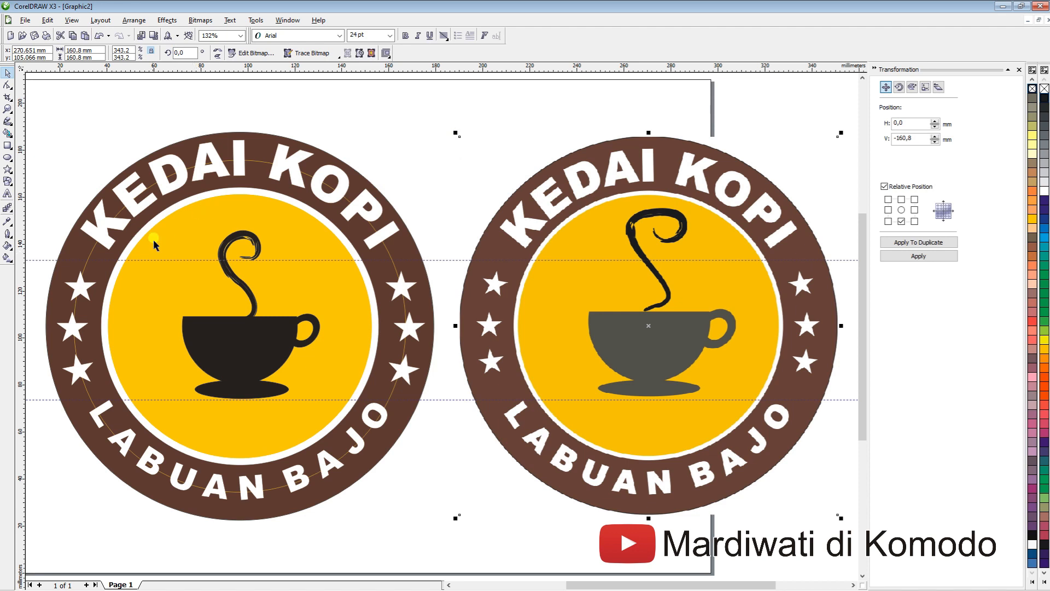
{"action": "left_click", "coordinate": [86, 242]}
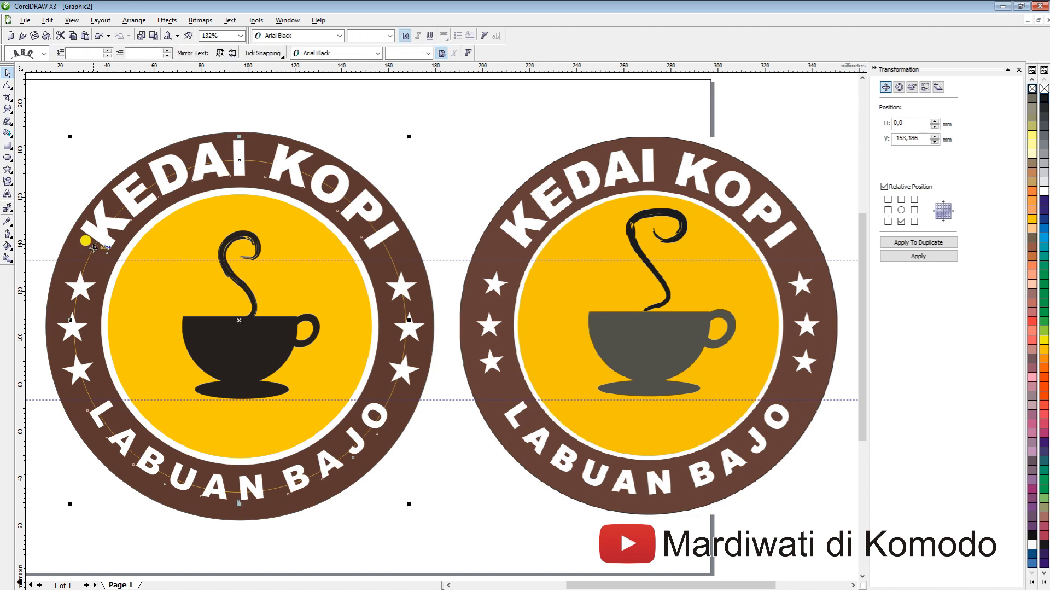
{"action": "left_click", "coordinate": [87, 241]}
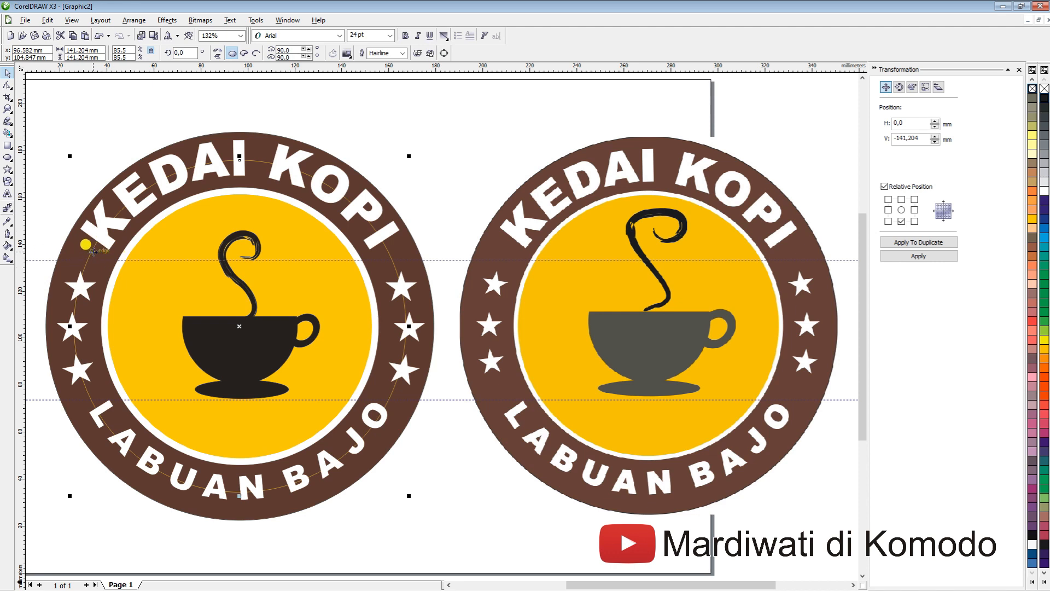
{"action": "right_click", "coordinate": [1032, 249]}
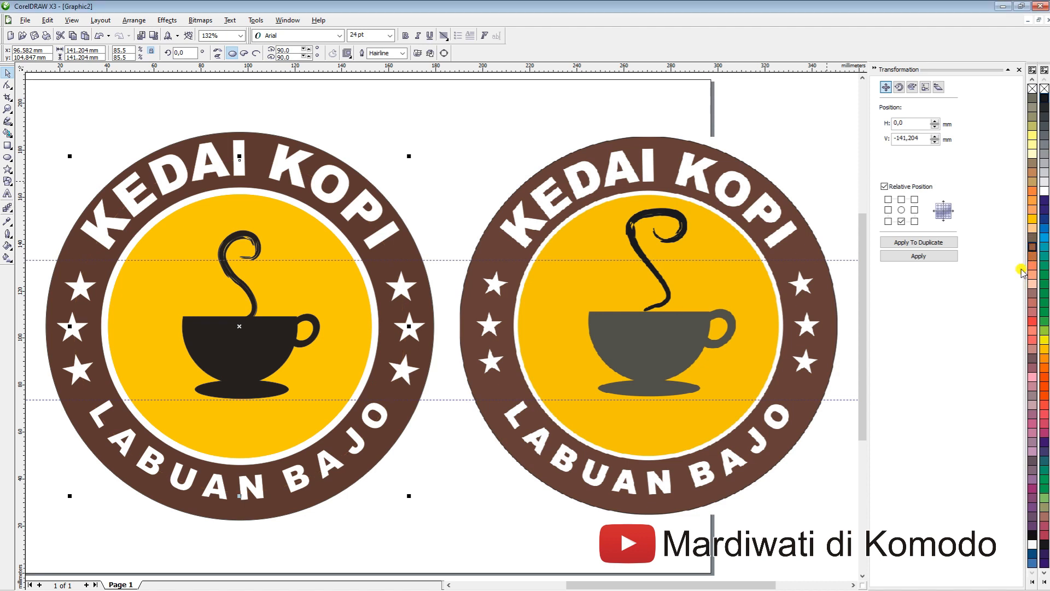
{"action": "left_click", "coordinate": [150, 108]}
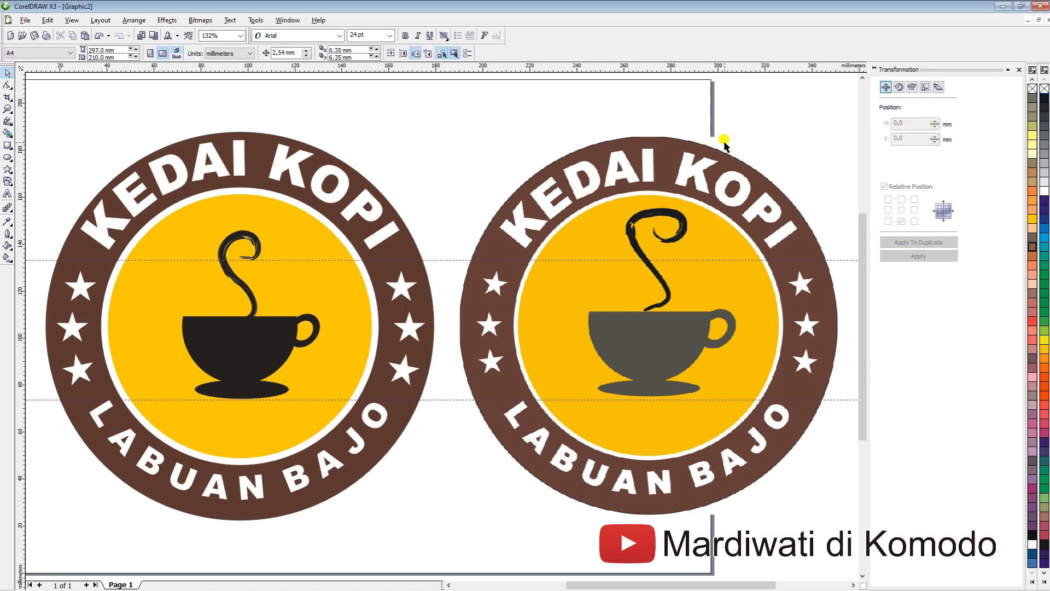
{"action": "scroll", "coordinate": [723, 142], "scroll_direction": "down", "scroll_amount": 2}
{"action": "left_click", "coordinate": [325, 239]}
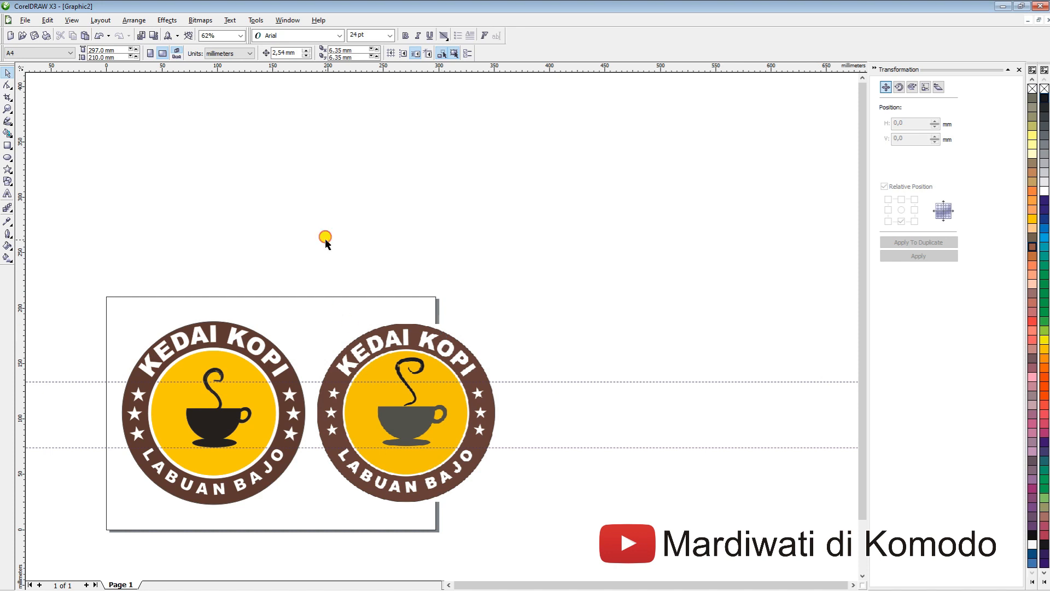
{"action": "key", "text": "F4"}
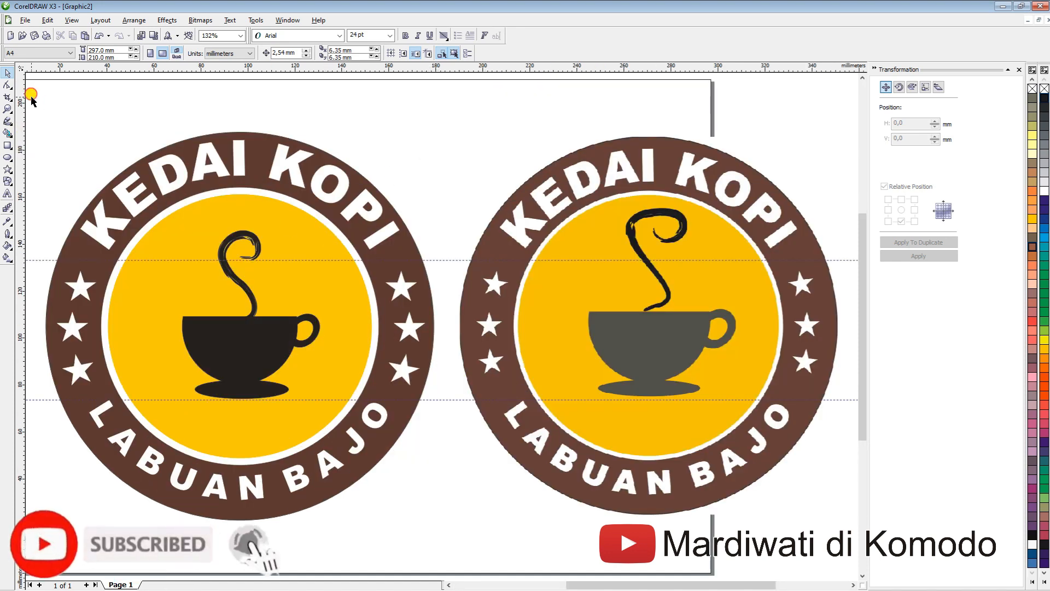
{"action": "left_click_drag", "start_coordinate": [32, 97], "coordinate": [465, 549]}
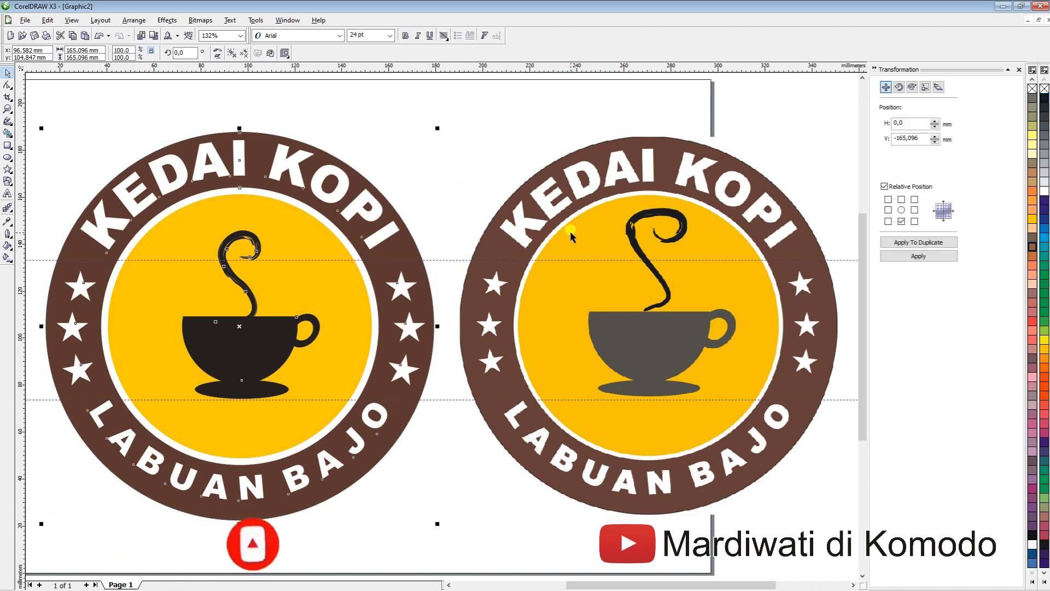
{"action": "left_click", "coordinate": [50, 101]}
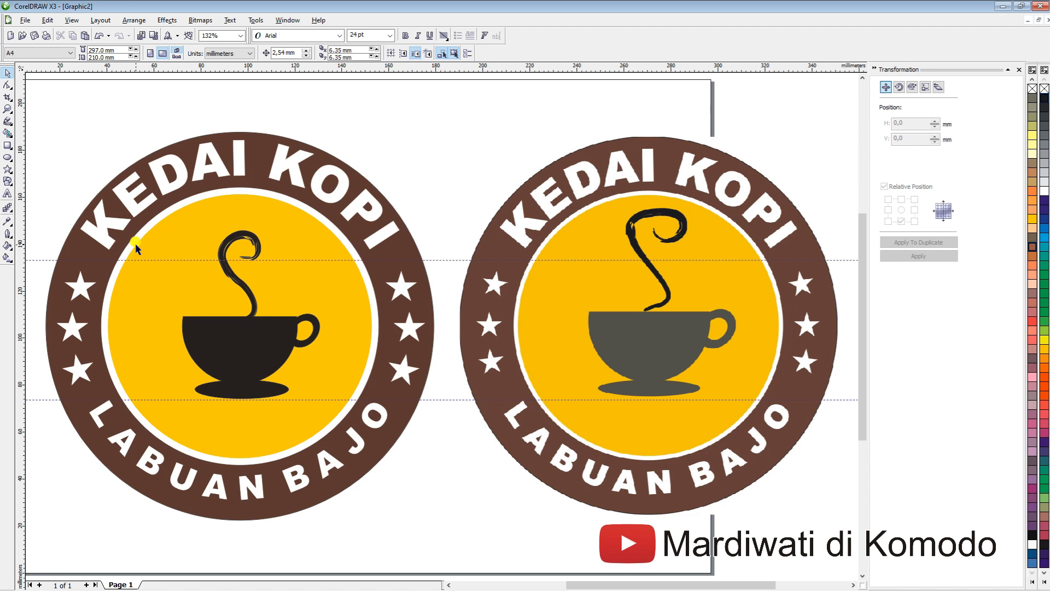
Move the reference logo bitmap up about 5 mm beside the redrawn logo
{"action": "left_click", "coordinate": [510, 239]}
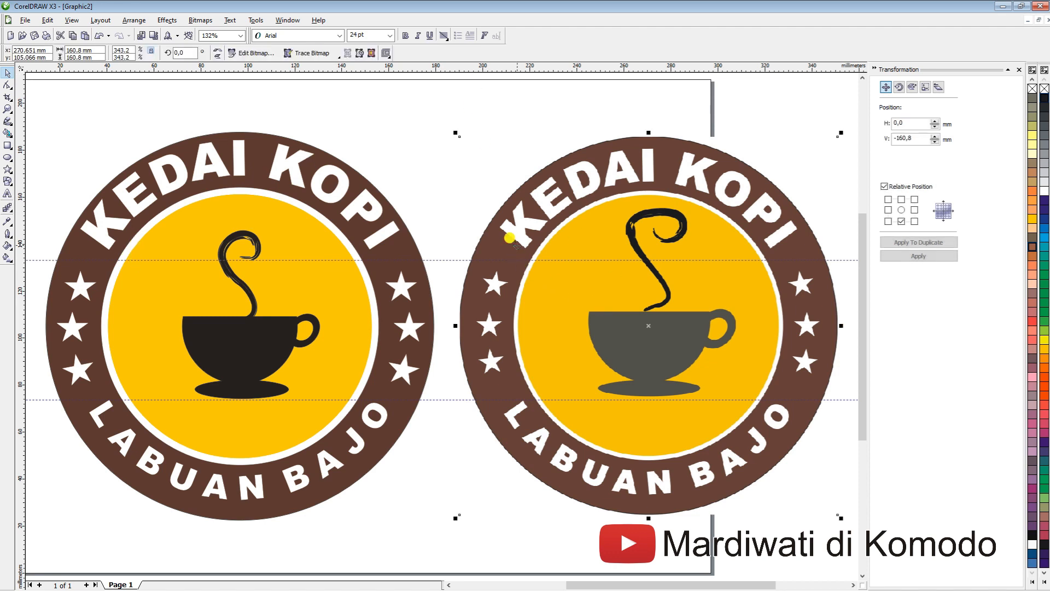
{"action": "left_click", "coordinate": [517, 135]}
{"action": "left_click", "coordinate": [530, 198]}
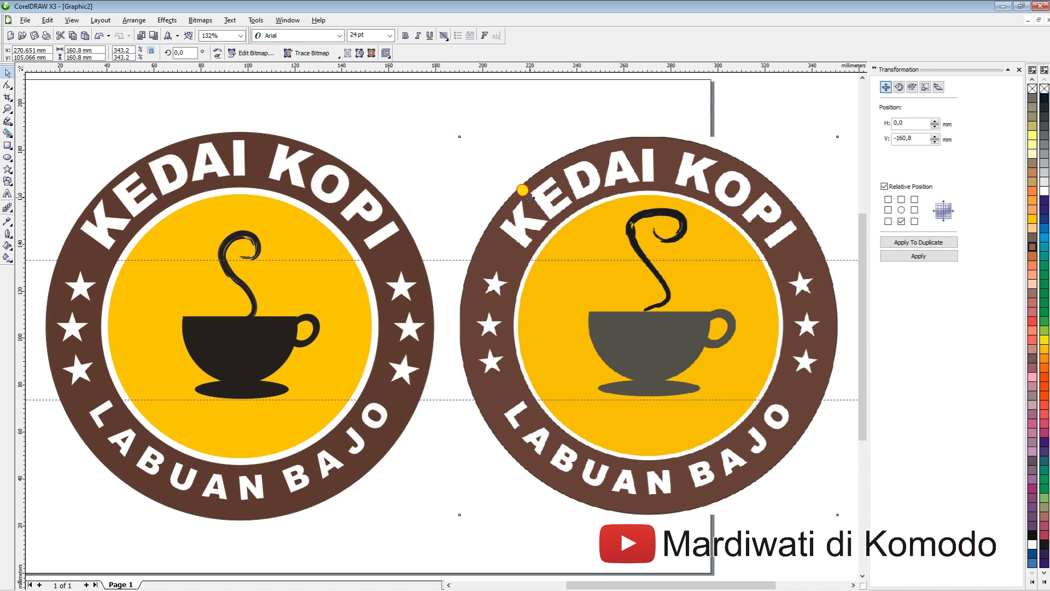
{"action": "mouse_move", "coordinate": [523, 190]}
{"action": "left_mouse_down"}
{"action": "mouse_move", "coordinate": [520, 177]}
{"action": "mouse_move", "coordinate": [533, 176]}
{"action": "left_mouse_up"}
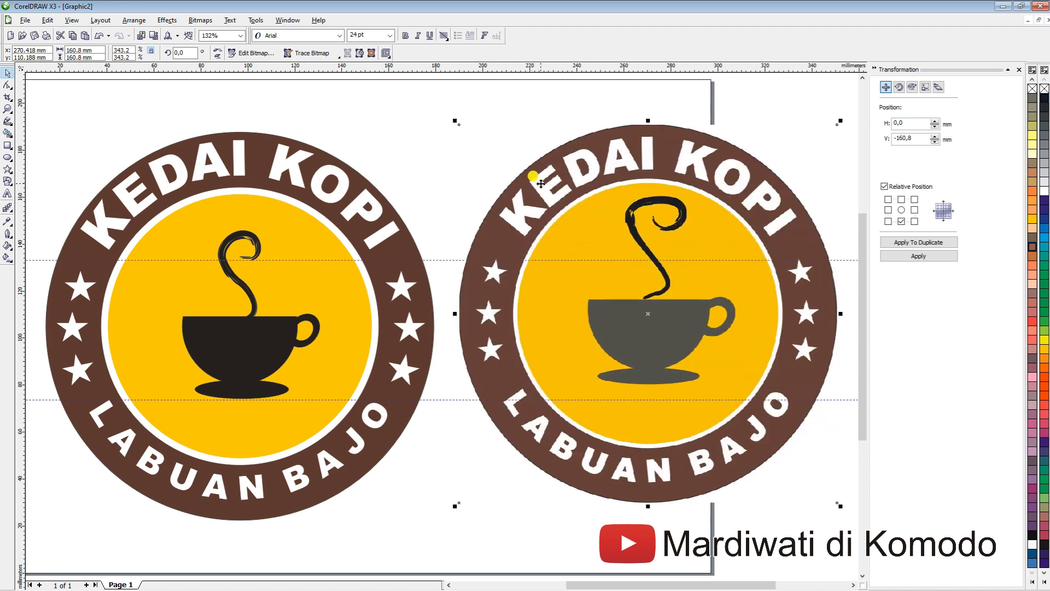
{"action": "left_click", "coordinate": [352, 104]}
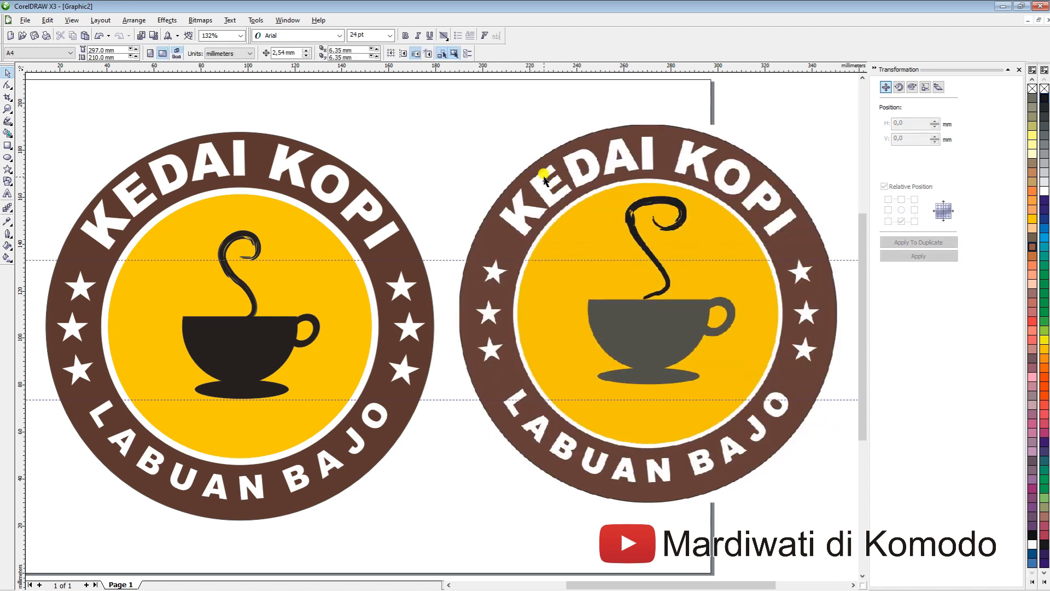